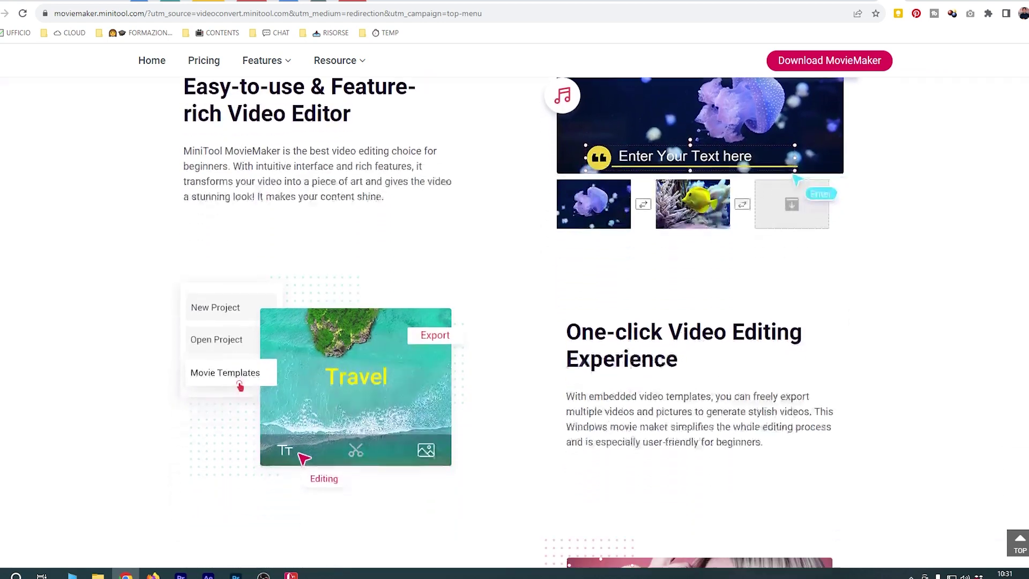
# - Look through the MiniTool MovieMaker product page from its heading down to the feature and watermark-free export sections
pyautogui.press('Home')
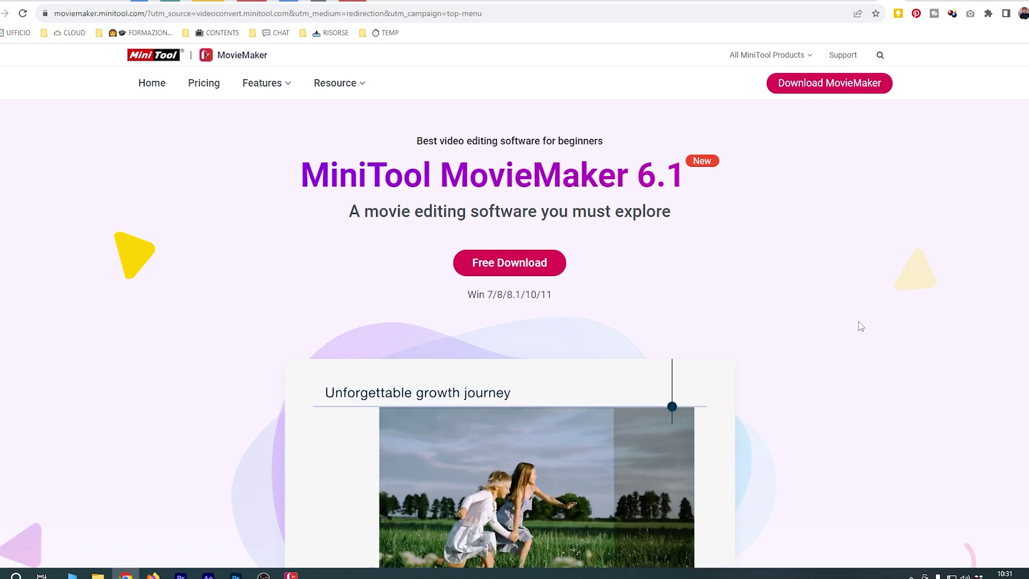
pyautogui.scroll(-5, 886, 214)
pyautogui.scroll(-1, 886, 213)
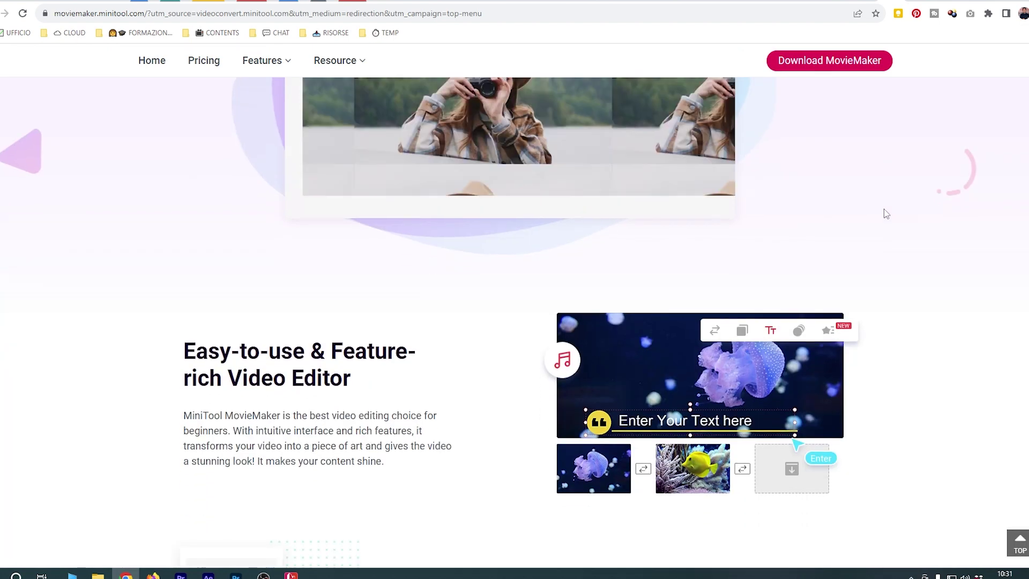
pyautogui.scroll(-1, 886, 214)
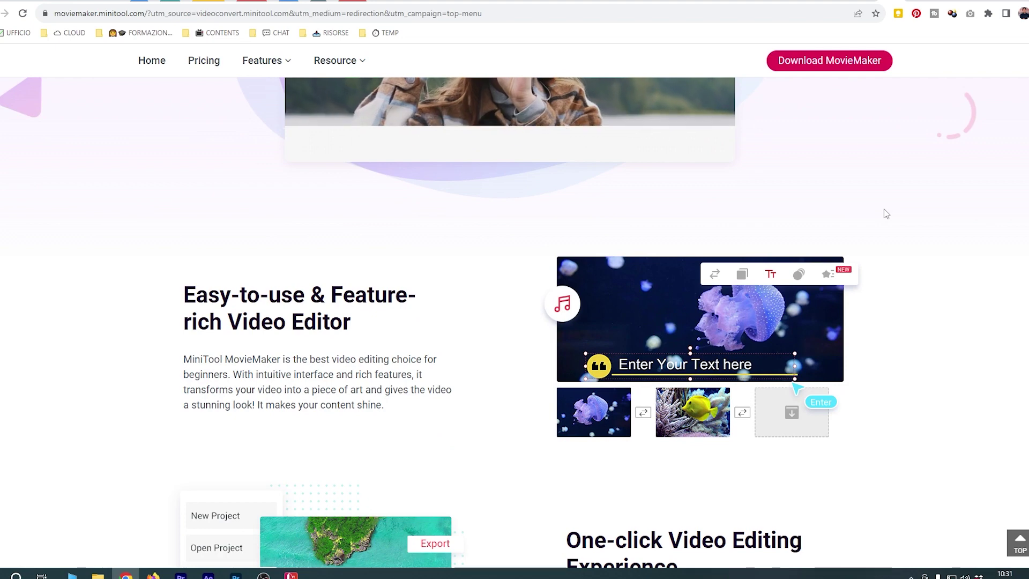
pyautogui.scroll(-6, 886, 214)
pyautogui.scroll(-9, 886, 213)
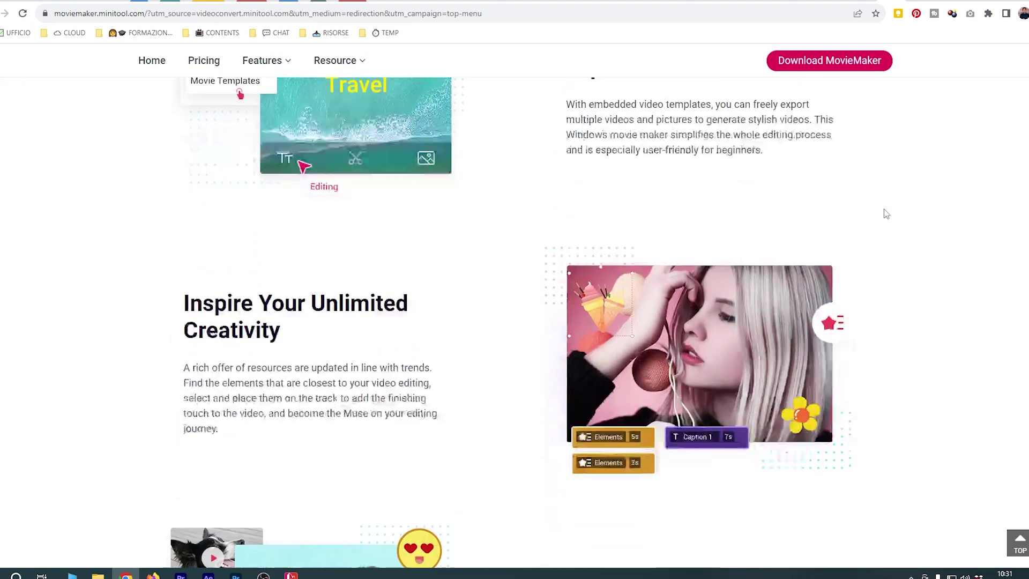
pyautogui.scroll(-3, 886, 213)
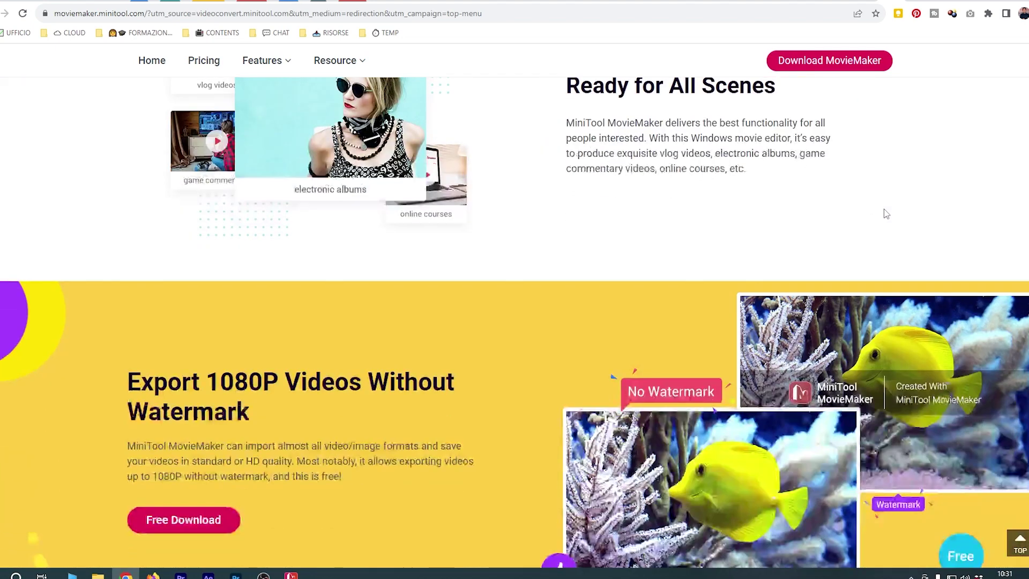
pyautogui.scroll(-5, 684, 214)
pyautogui.scroll(-10, 683, 218)
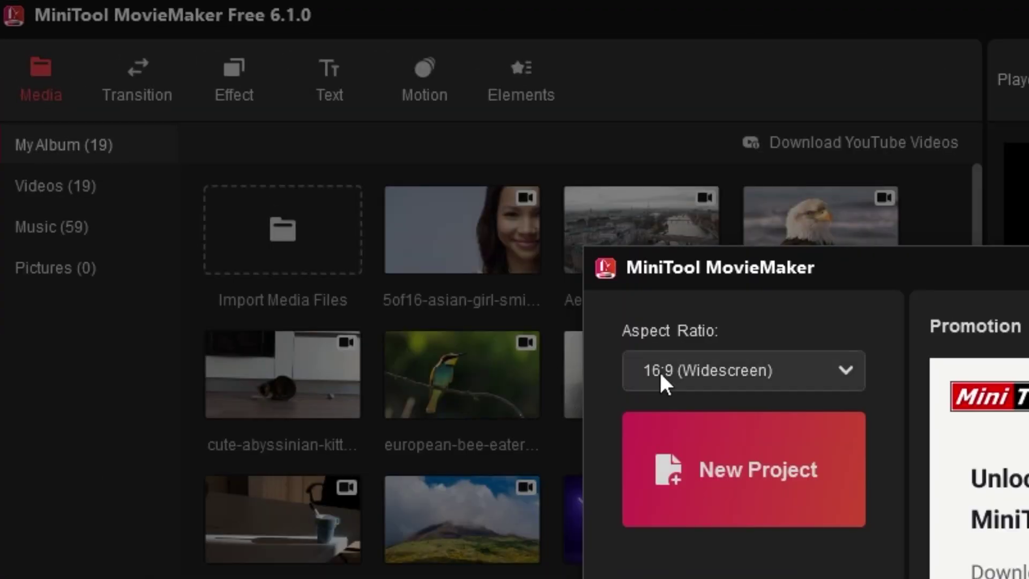
# - Create a new MiniTool MovieMaker project with the 16:9 (Widescreen) aspect ratio
pyautogui.click(784, 368)
pyautogui.click(783, 368)
pyautogui.click(783, 371)
pyautogui.click(783, 368)
pyautogui.click(783, 368)
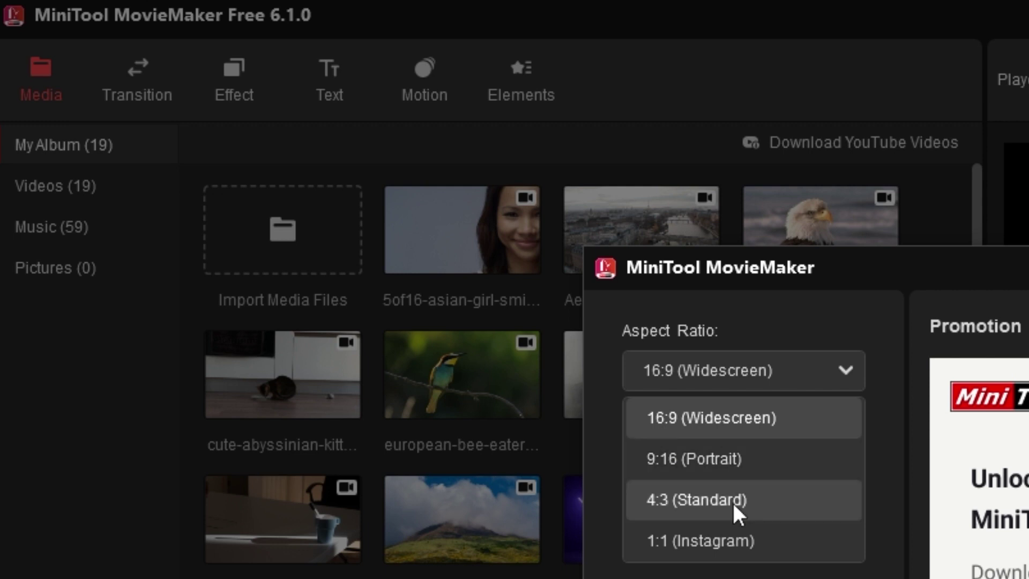
pyautogui.click(799, 496)
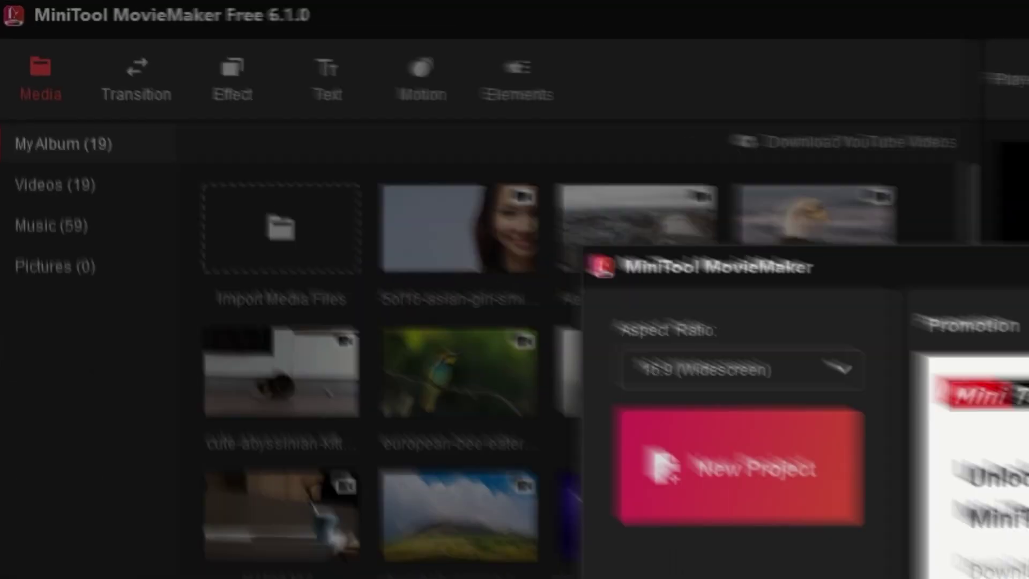
pyautogui.click(751, 506)
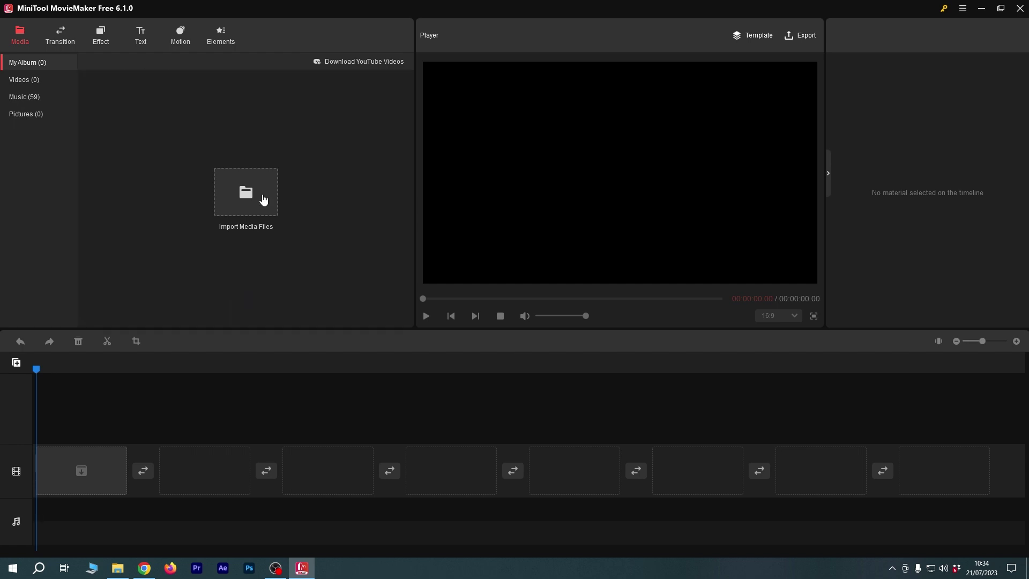
# - Import all the video files in the FOOTAGE folder, from the 5of16-asian-girl clip to the woman-single-eye-close-up clip
pyautogui.click(264, 199)
pyautogui.click(410, 104)
pyautogui.keyDown('ctrl'); pyautogui.click(462, 103); pyautogui.keyUp('ctrl')
pyautogui.keyDown('ctrl'); pyautogui.click(209, 181); pyautogui.keyUp('ctrl')
pyautogui.keyDown('ctrl'); pyautogui.click(273, 181); pyautogui.keyUp('ctrl')
pyautogui.keyDown('shift'); pyautogui.click(453, 185); pyautogui.keyUp('shift')
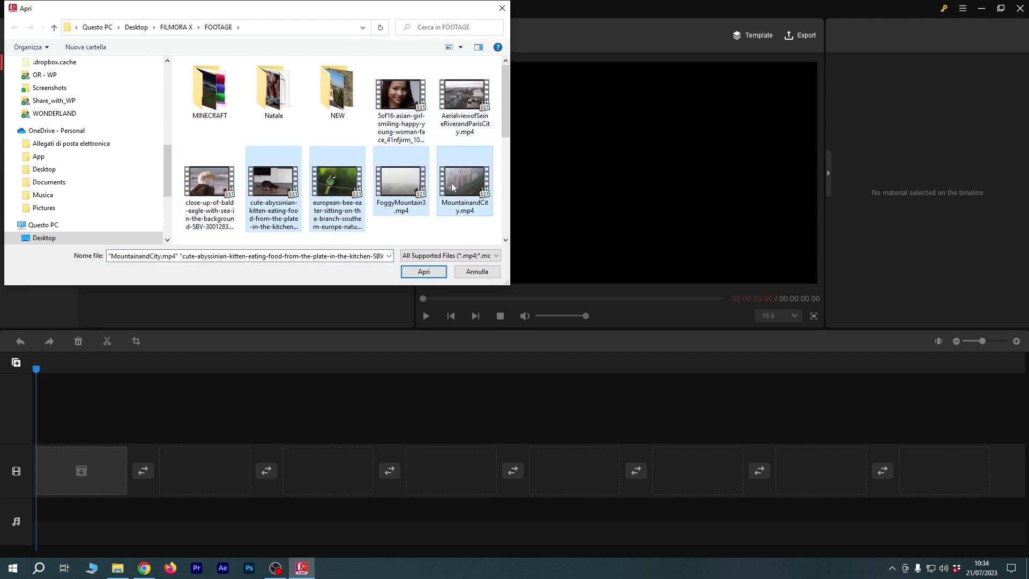
pyautogui.click(422, 133)
pyautogui.scroll(-5, 413, 183)
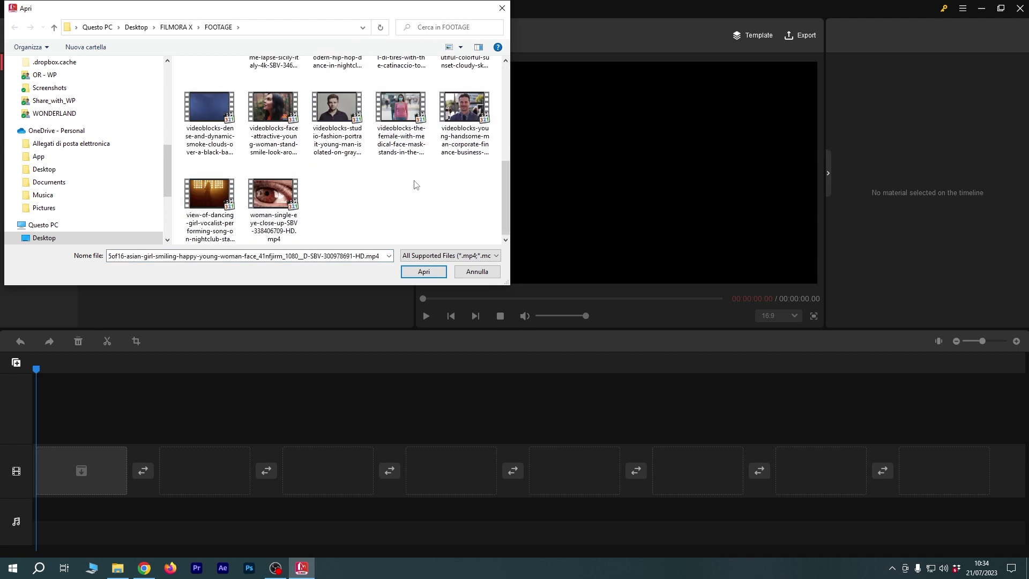
pyautogui.keyDown('shift'); pyautogui.click(287, 208); pyautogui.keyUp('shift')
pyautogui.scroll(5, 422, 224)
pyautogui.click(470, 255)
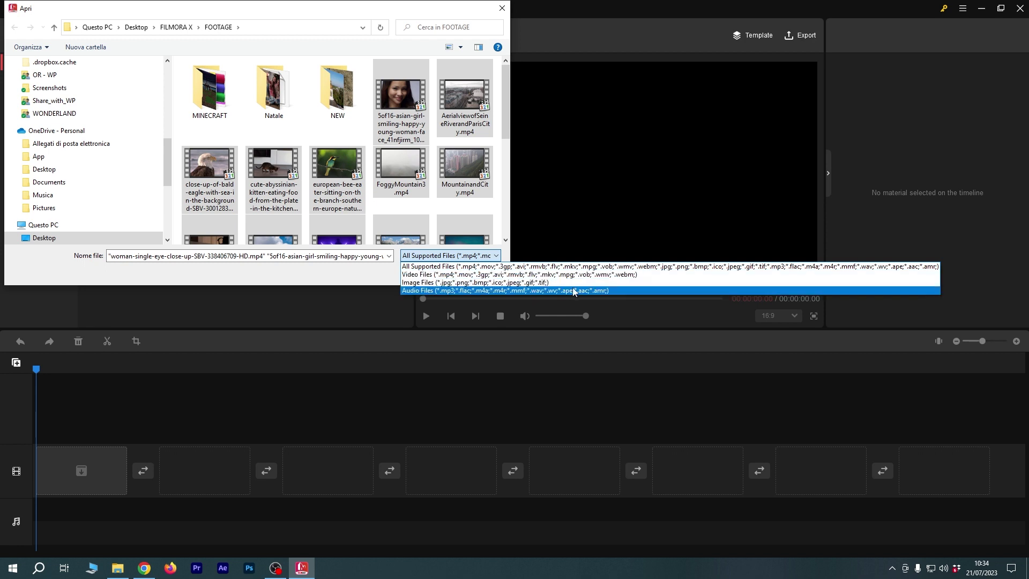
pyautogui.press('Escape')
pyautogui.click(434, 272)
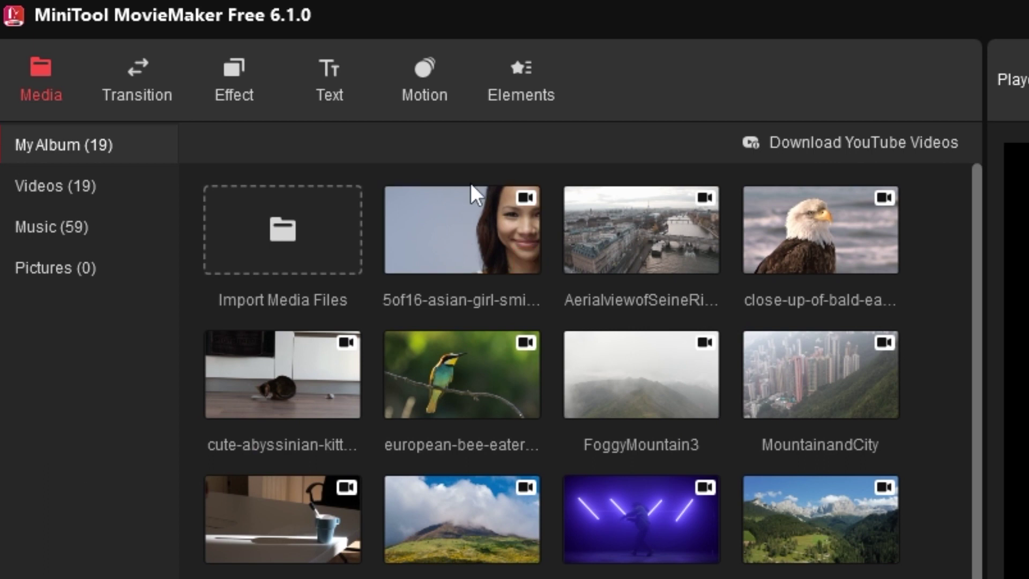
# - Look through the imported clips in the Videos category and the tracks in the Music library
pyautogui.moveTo(201, 94)
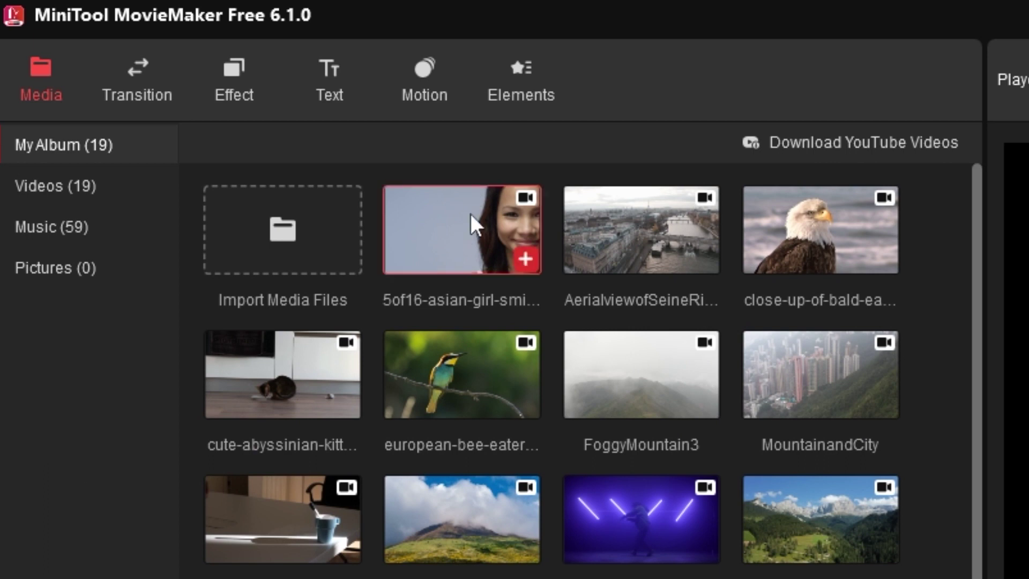
pyautogui.moveTo(483, 225)
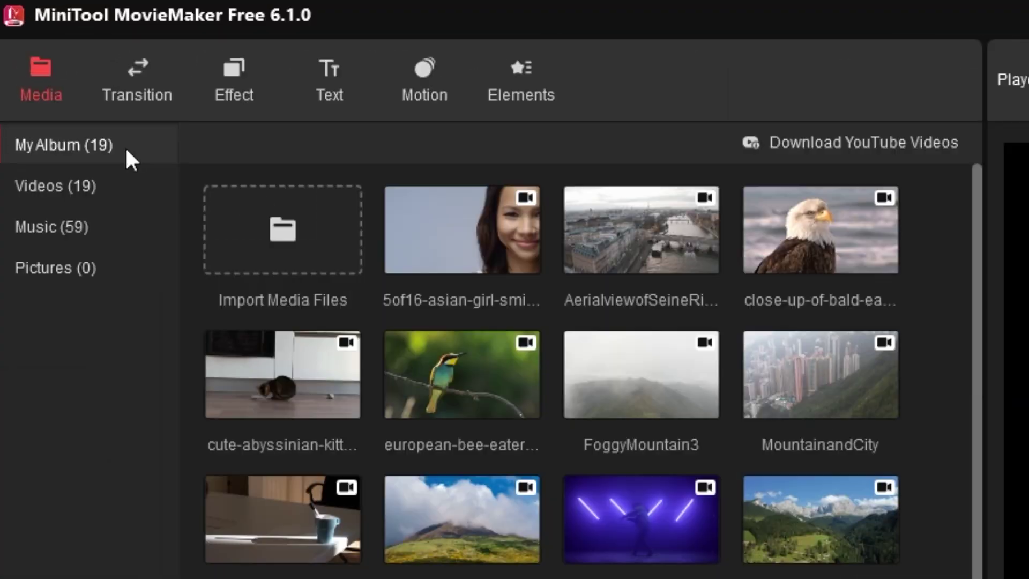
pyautogui.click(83, 198)
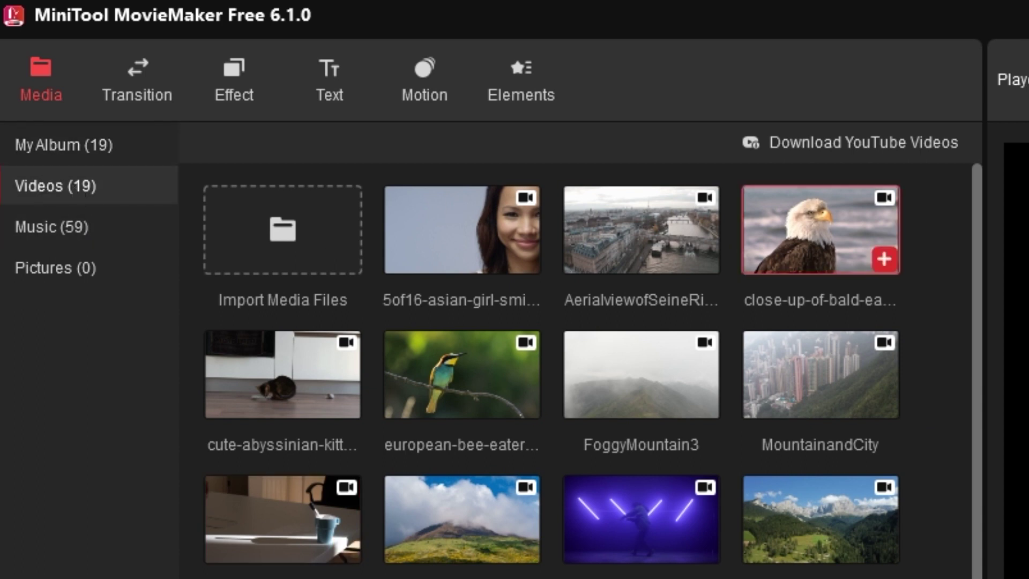
pyautogui.scroll(-3, 911, 364)
pyautogui.scroll(3, 917, 237)
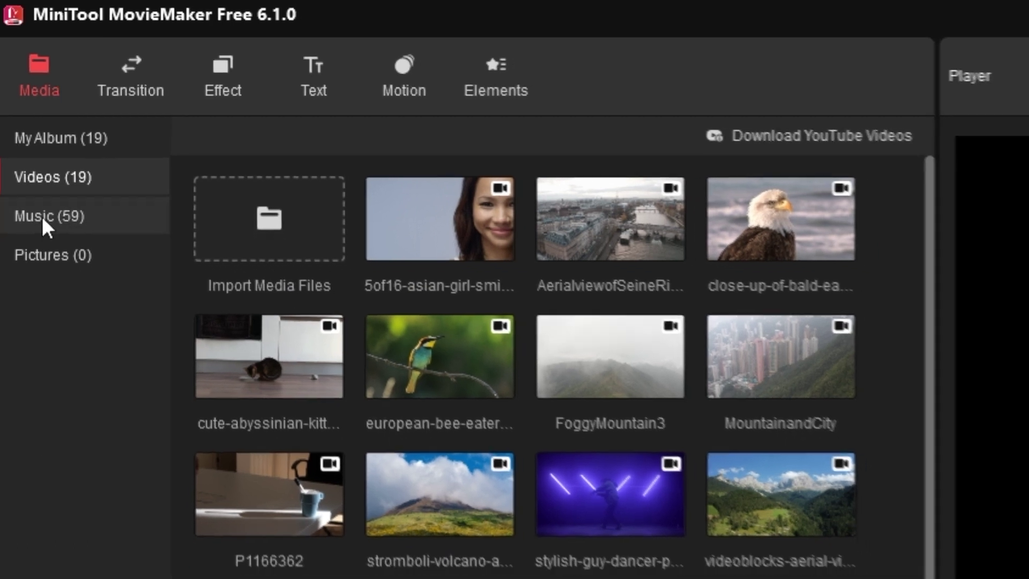
pyautogui.click(43, 226)
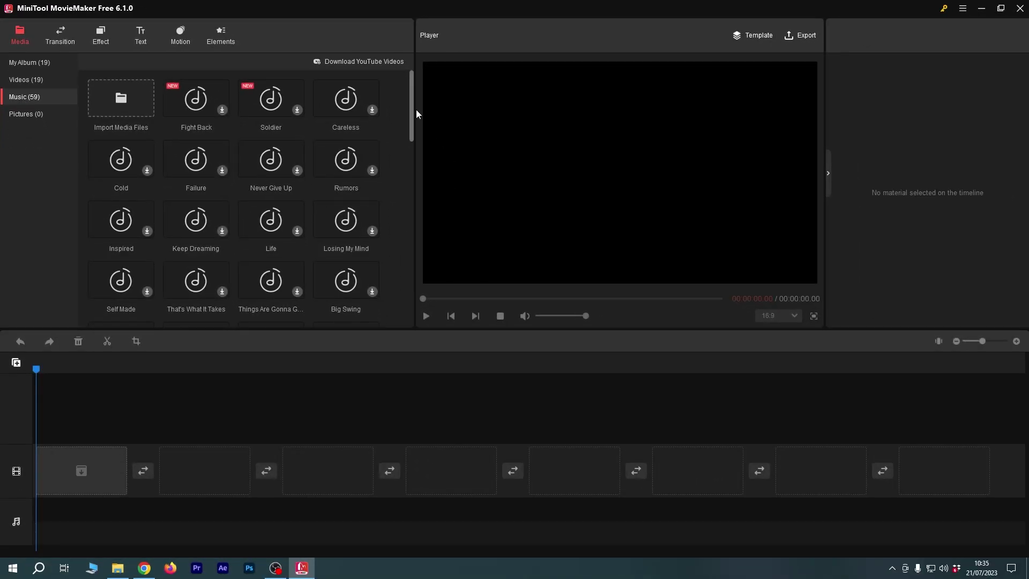
pyautogui.moveTo(408, 115); pyautogui.dragTo(411, 307)
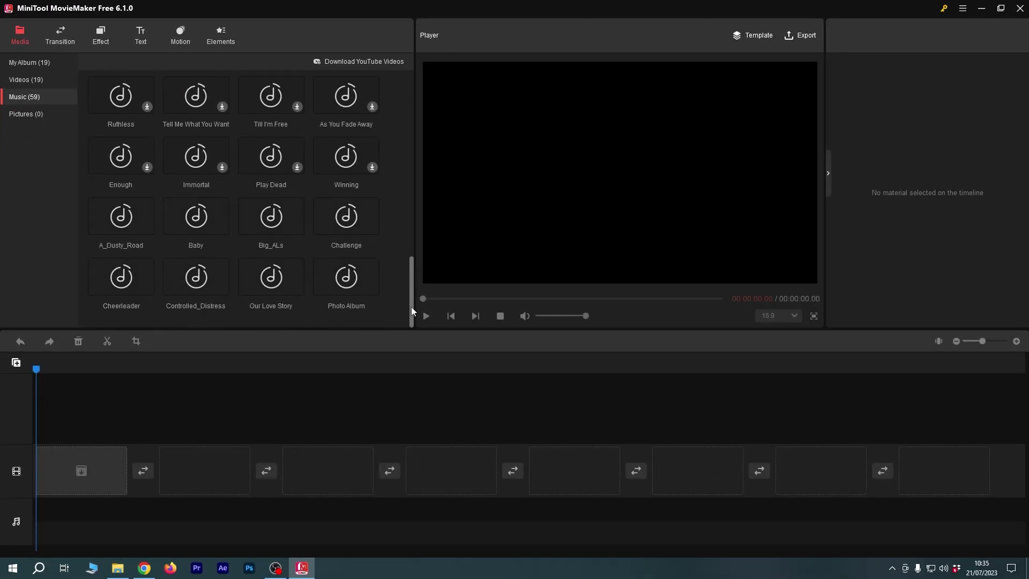
pyautogui.moveTo(412, 246); pyautogui.dragTo(405, 101)
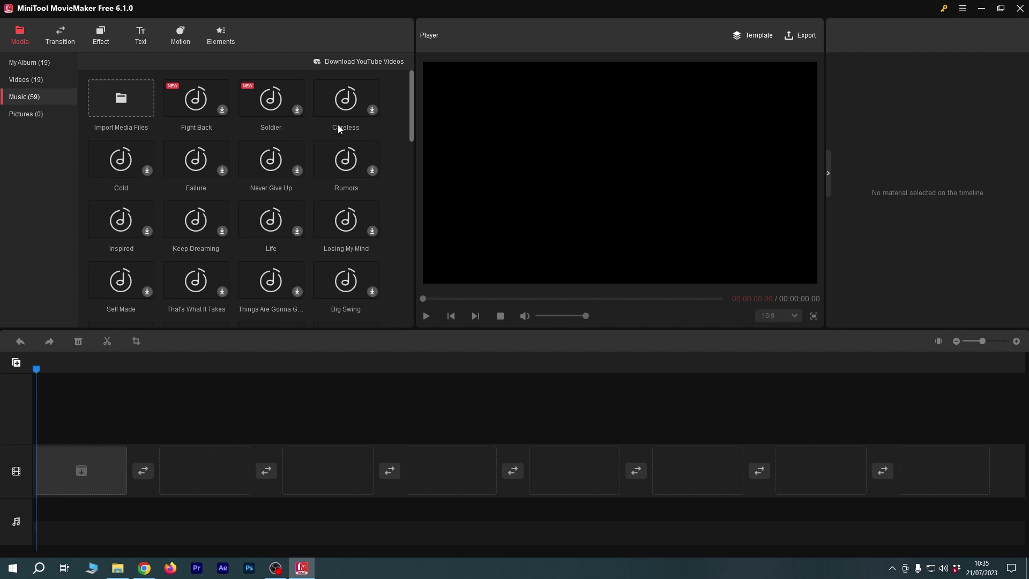
# - Import the two KUIRI - 4k still images into the Pictures category
pyautogui.click(29, 114)
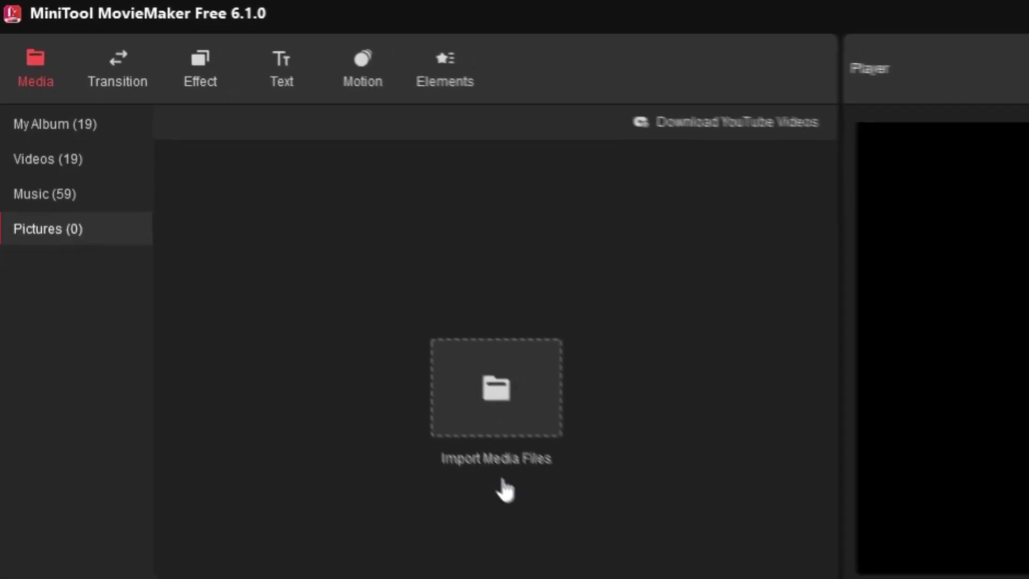
pyautogui.click(377, 279)
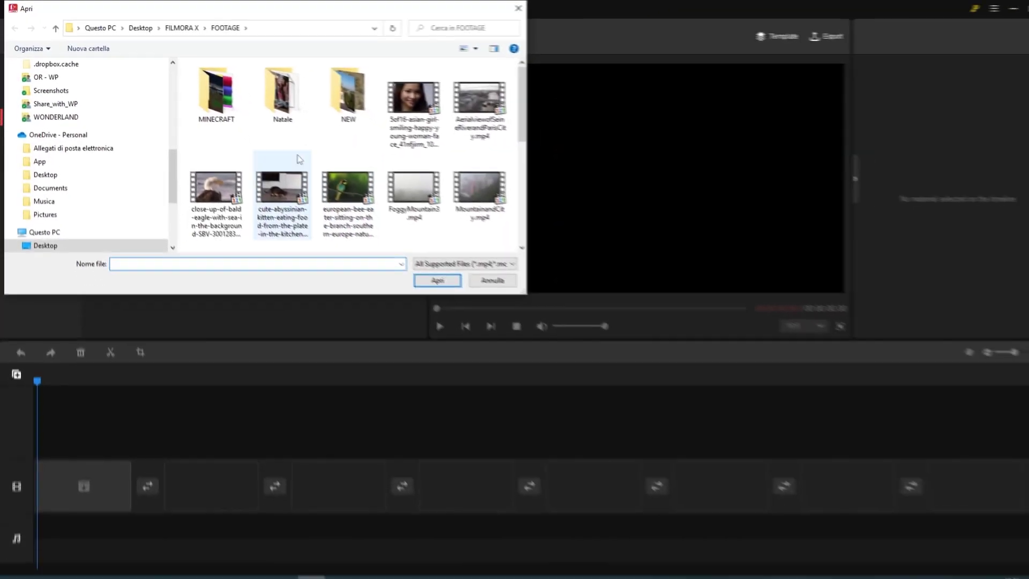
pyautogui.press('Return')
pyautogui.moveTo(191, 98)
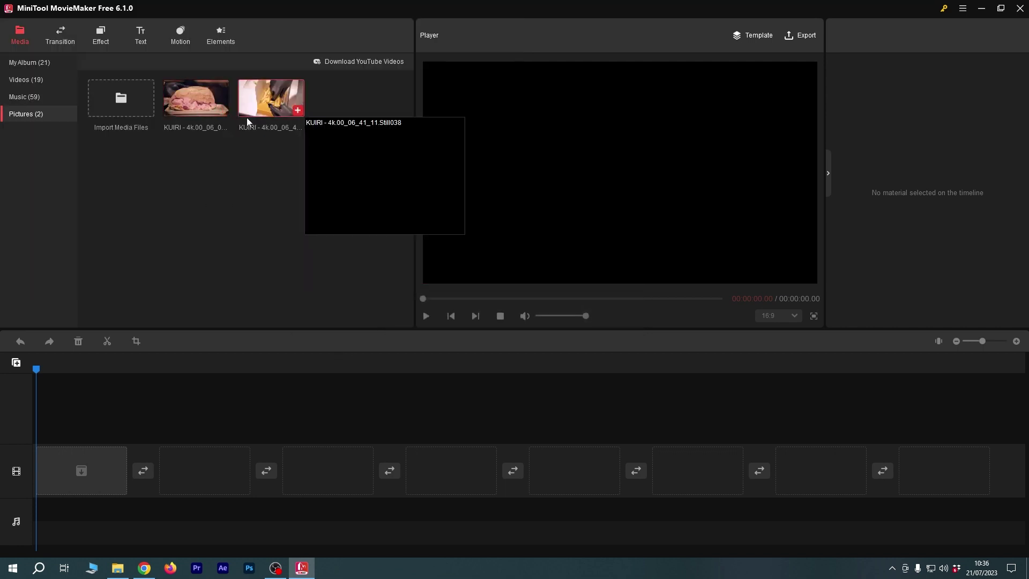
# - Add the bald eagle, Abyssinian kitten and European bee-eater clips from My Album to the video track in that order
pyautogui.click(33, 61)
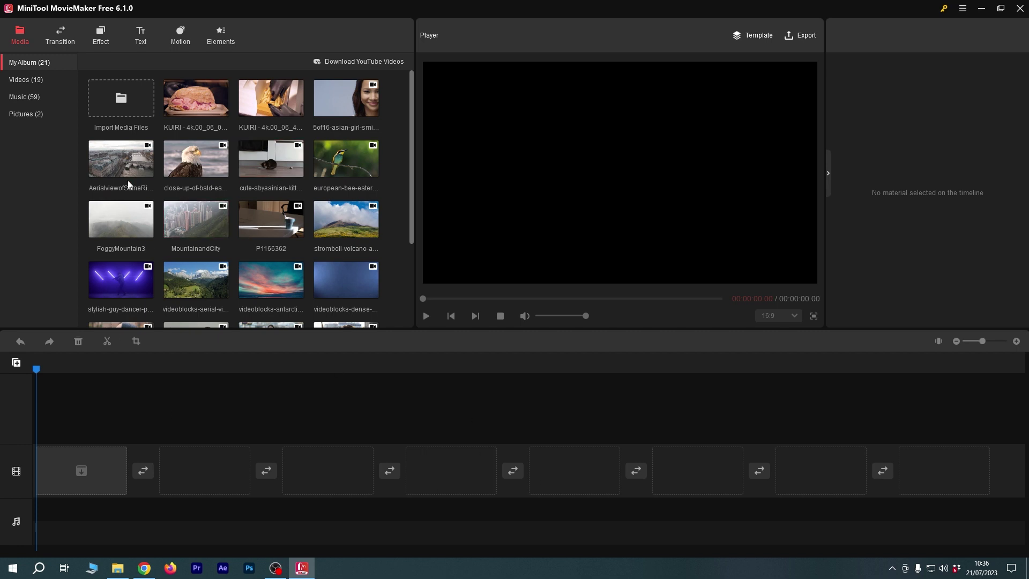
pyautogui.moveTo(193, 161); pyautogui.dragTo(88, 477)
pyautogui.moveTo(296, 173)
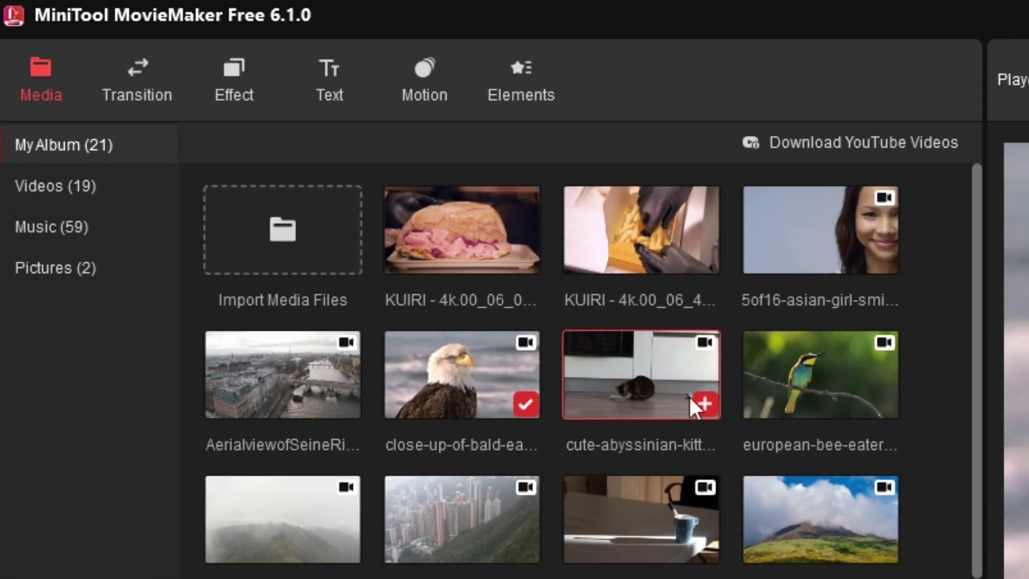
pyautogui.click(705, 400)
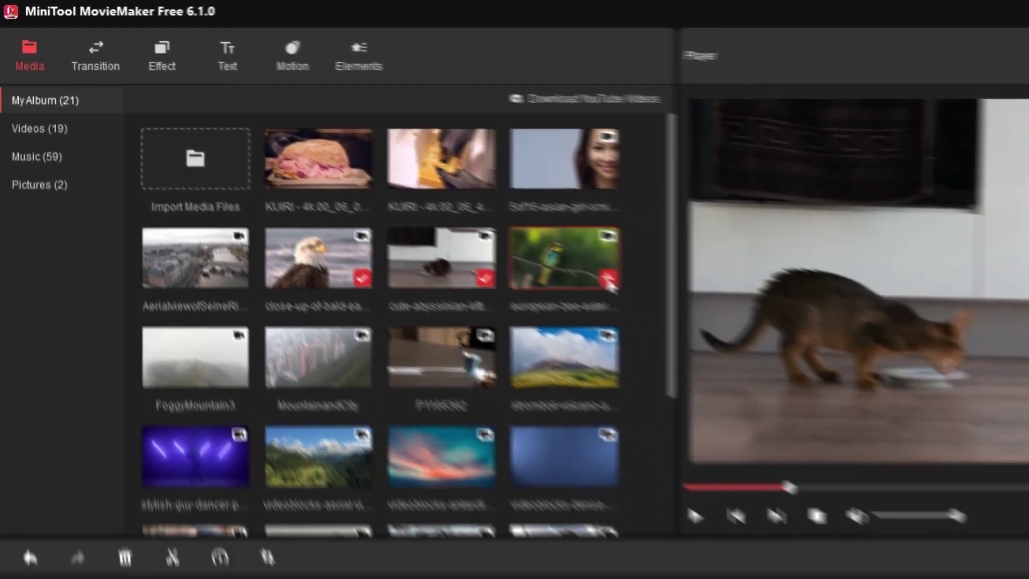
pyautogui.click(607, 279)
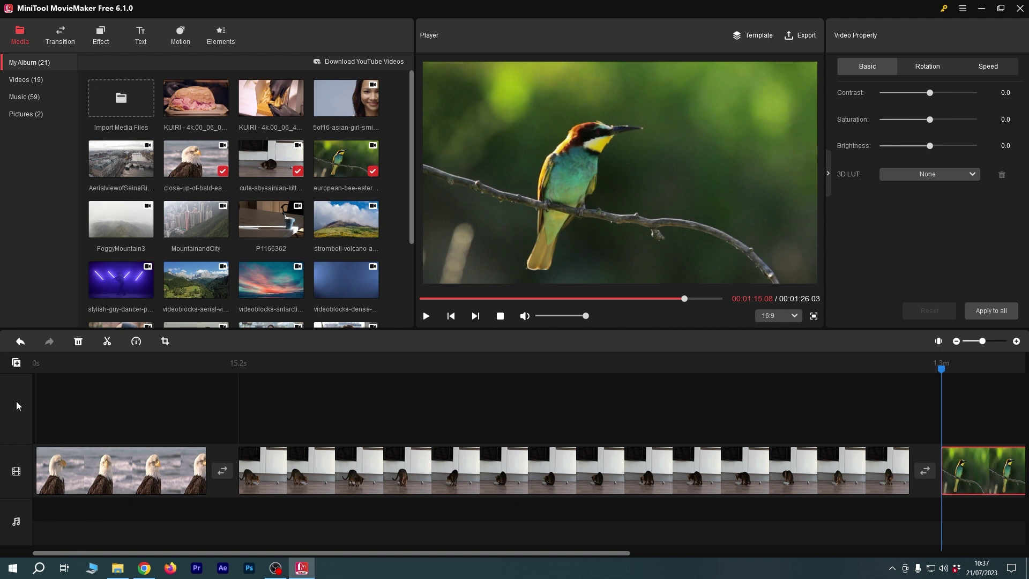
# - Add an empty track above the video track and try to place the KUIRI sandwich picture on it
pyautogui.click(17, 363)
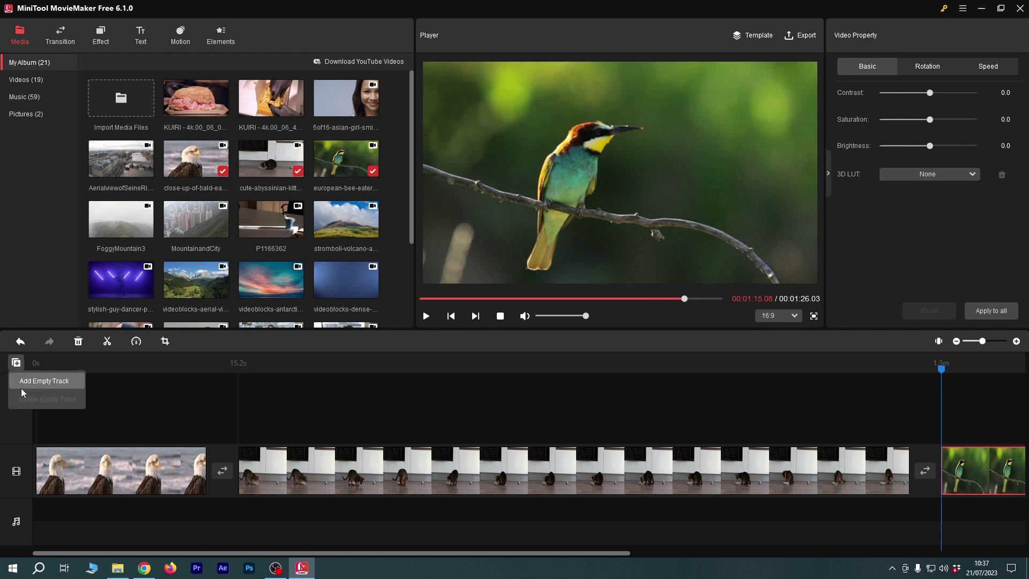
pyautogui.click(46, 381)
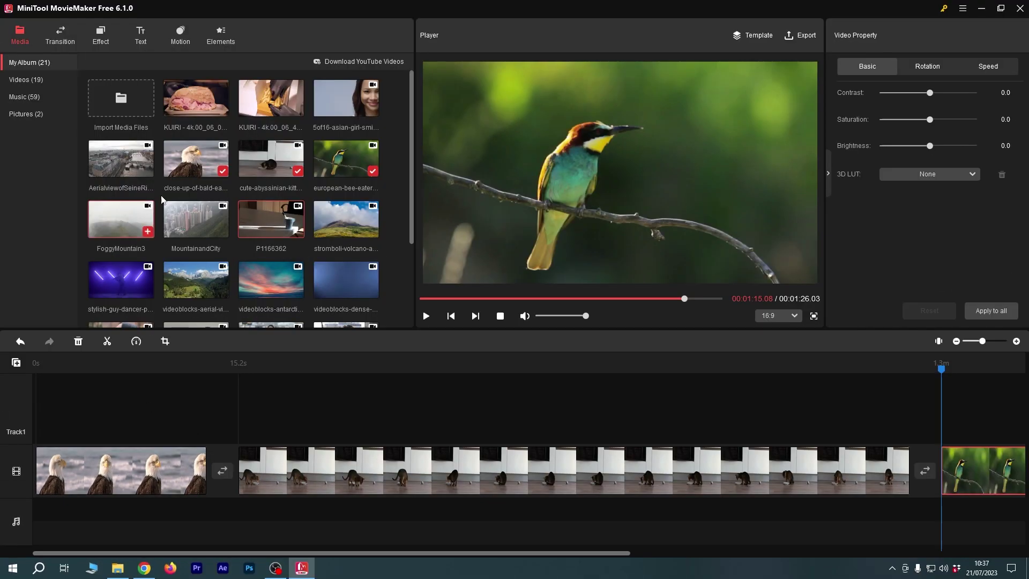
pyautogui.moveTo(198, 103); pyautogui.dragTo(154, 423)
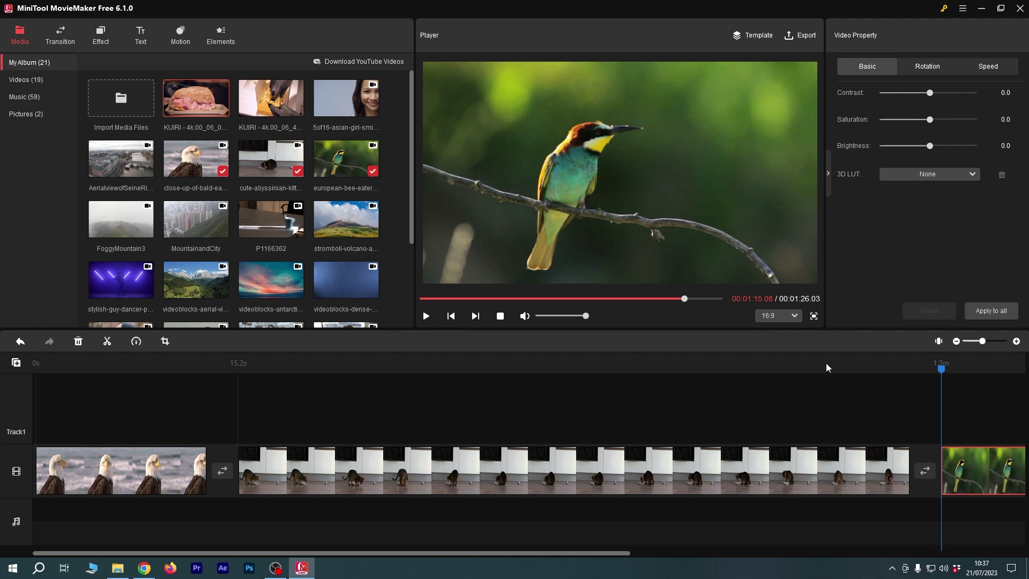
# - Zoom the timeline out until the eagle, kitten and bee-eater clips all fit in view
pyautogui.hscroll(4, 441, 554)
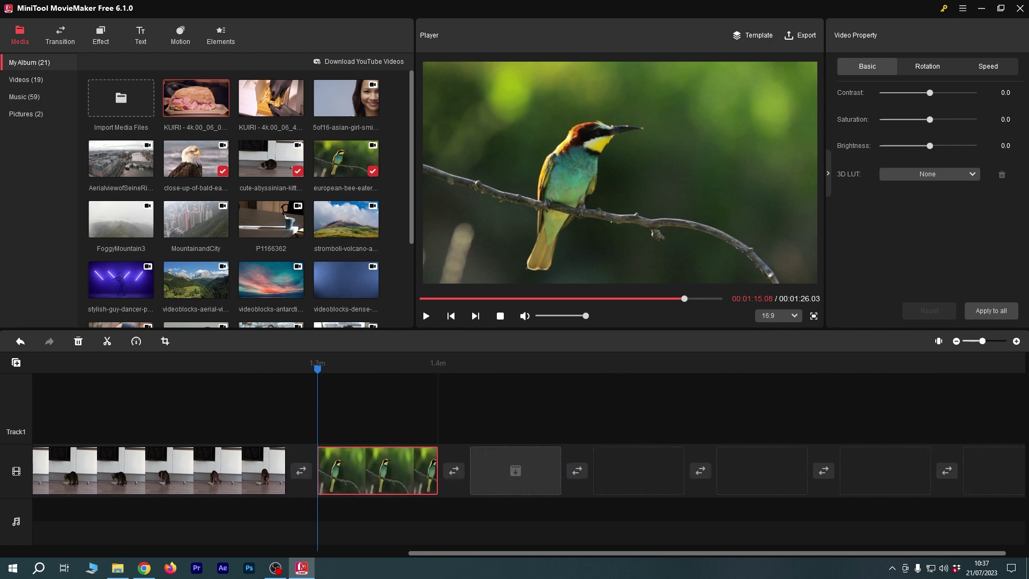
pyautogui.hscroll(-4, 440, 554)
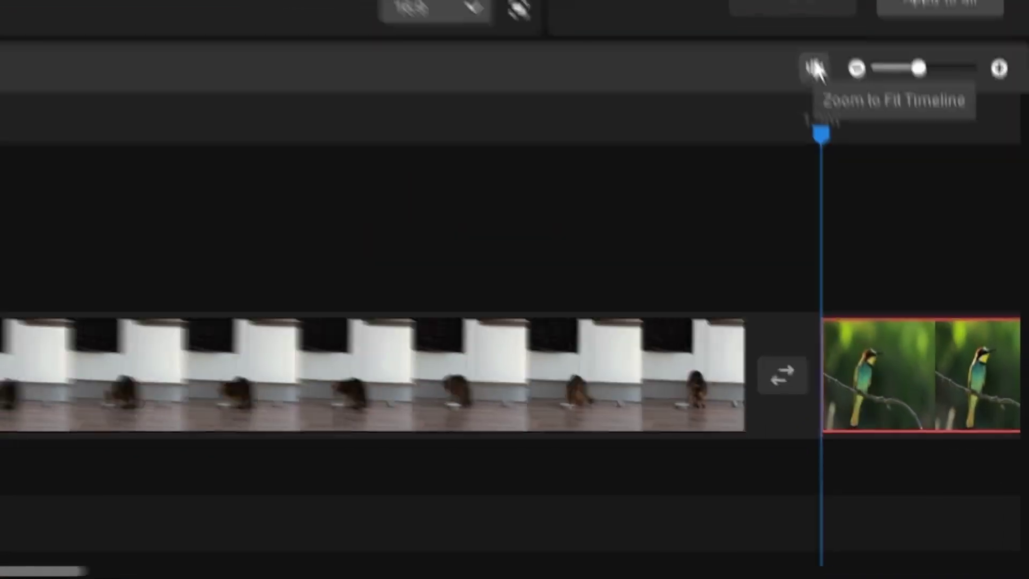
pyautogui.click(855, 65)
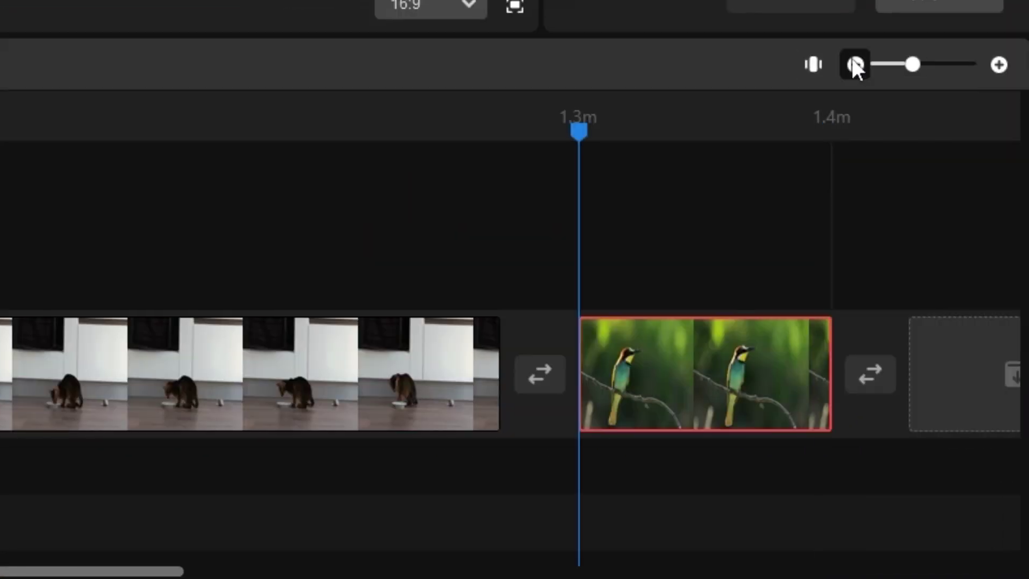
pyautogui.click(855, 64)
pyautogui.click(855, 64)
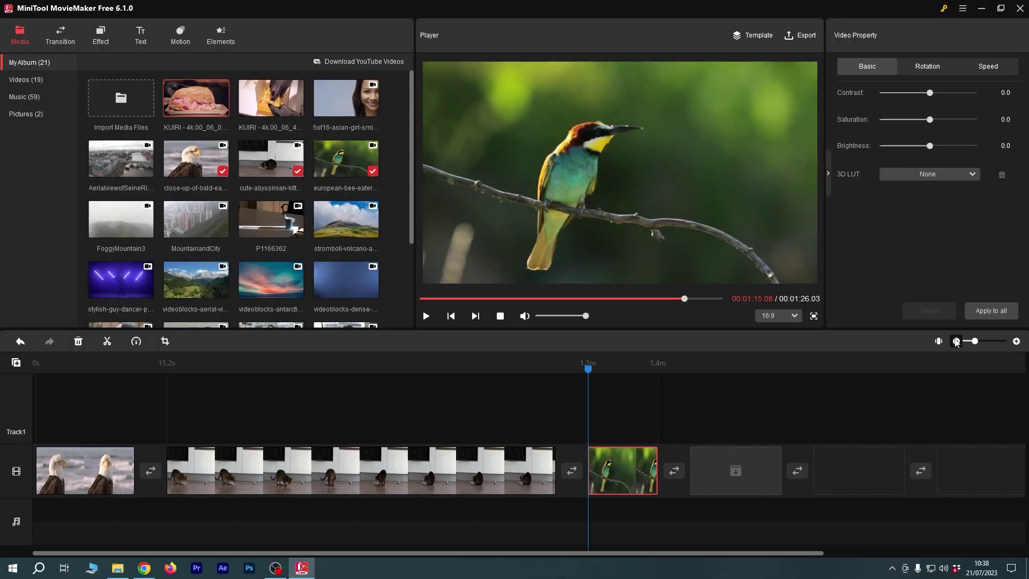
pyautogui.click(856, 64)
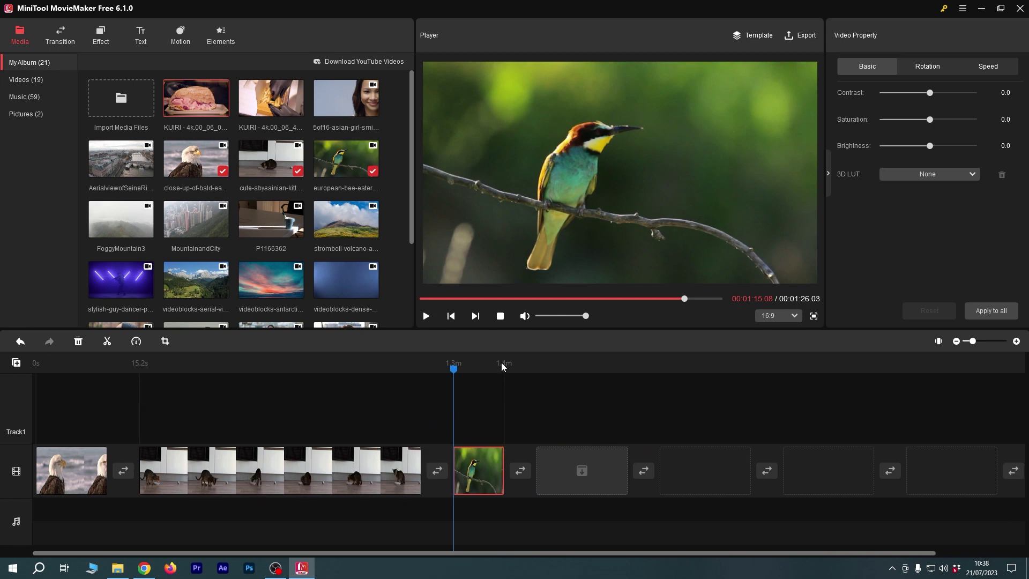
# - Scrub through the kitten and bee-eater clips and zoom the timeline so all three clips fill its width
pyautogui.moveTo(453, 375); pyautogui.dragTo(279, 430)
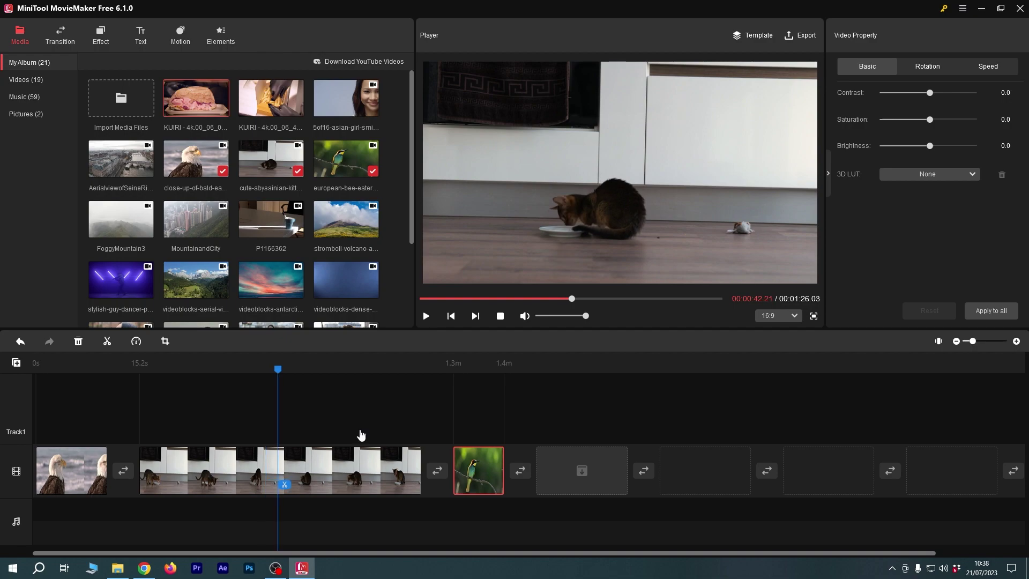
pyautogui.click(487, 418)
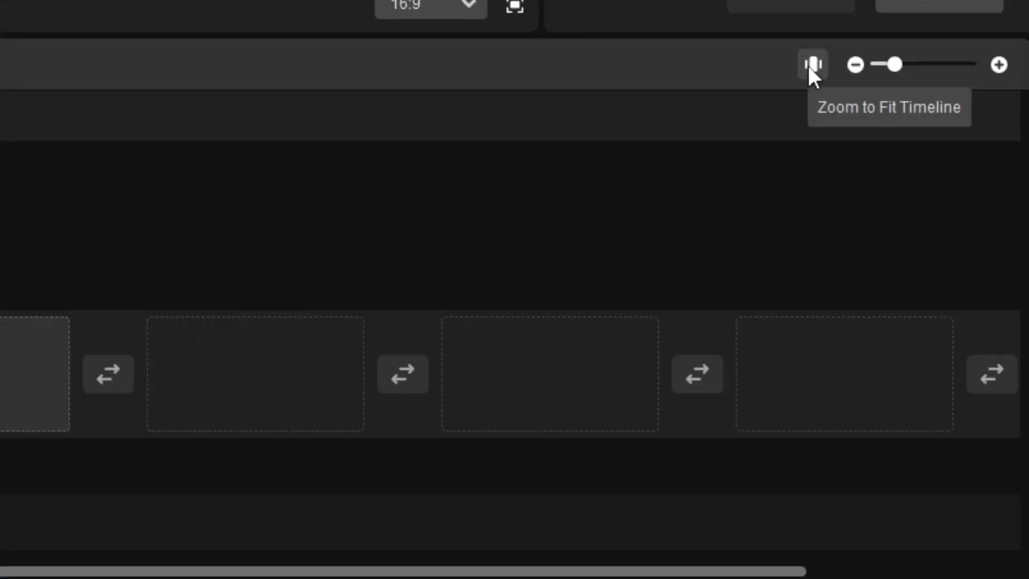
pyautogui.scroll(2, 551, 251)
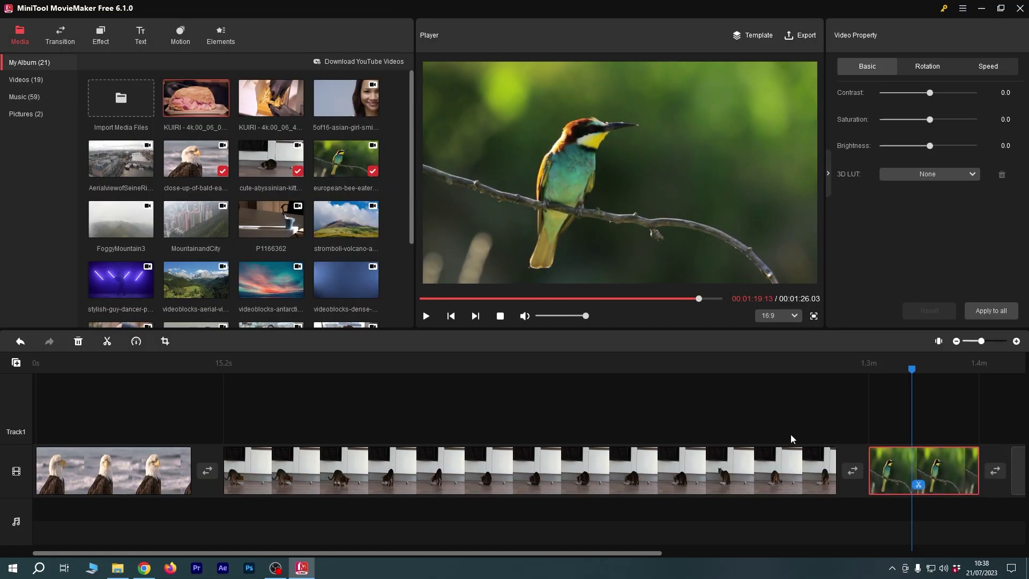
# - Return the playhead to the start of the timeline and play the eagle clip
pyautogui.moveTo(912, 369); pyautogui.dragTo(716, 370)
pyautogui.moveTo(671, 396); pyautogui.dragTo(36, 407)
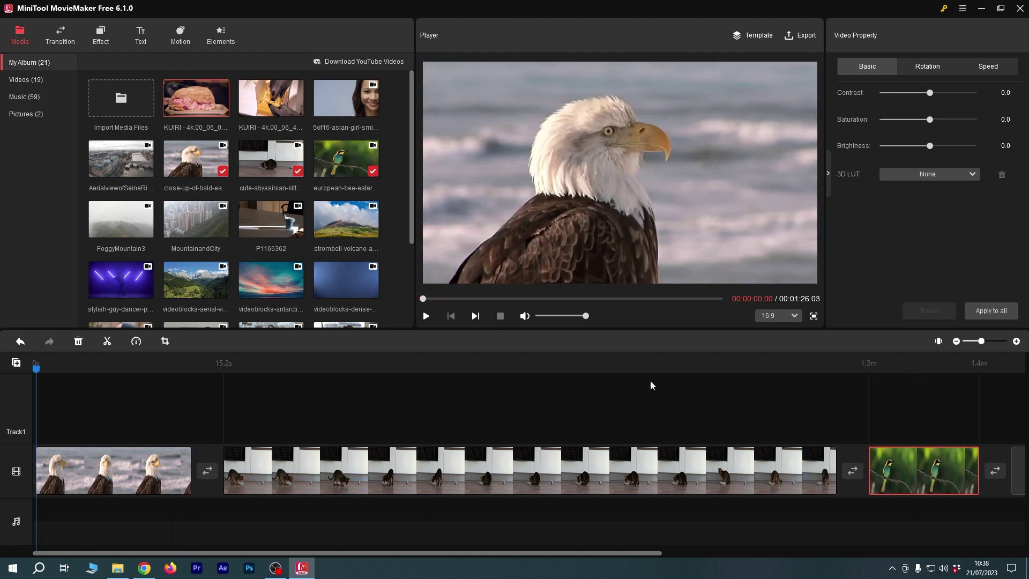
pyautogui.press('space')
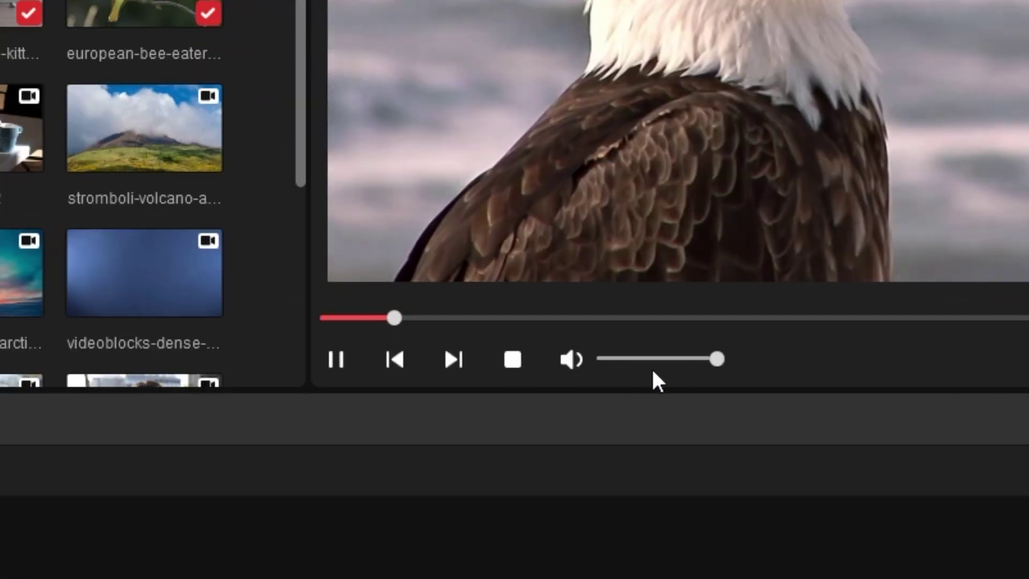
pyautogui.click(716, 359)
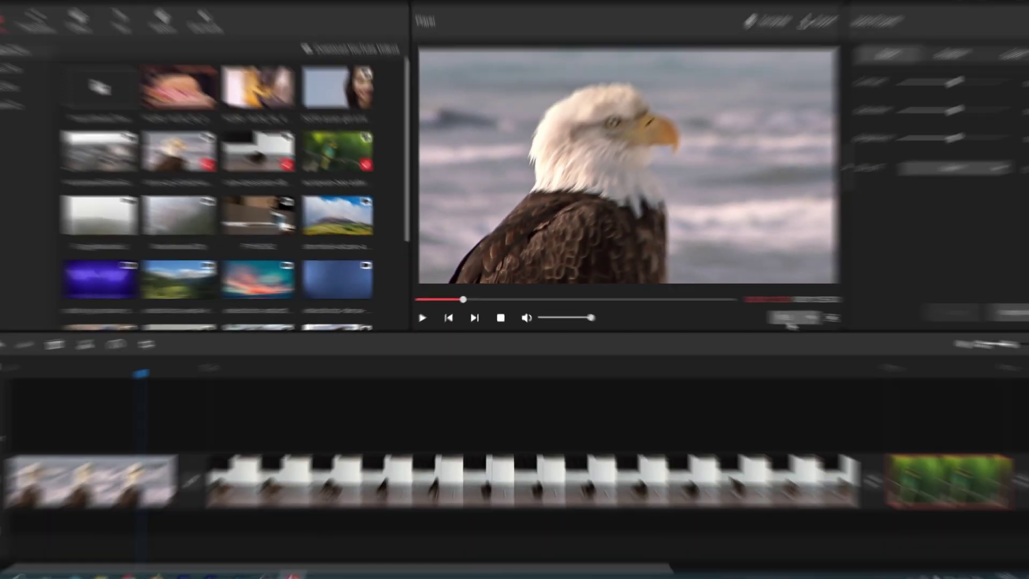
# - Try the 9:16, 4:3 and 1:1 aspect ratios on the project and return it to 16:9
pyautogui.click(782, 316)
pyautogui.click(769, 342)
pyautogui.click(781, 315)
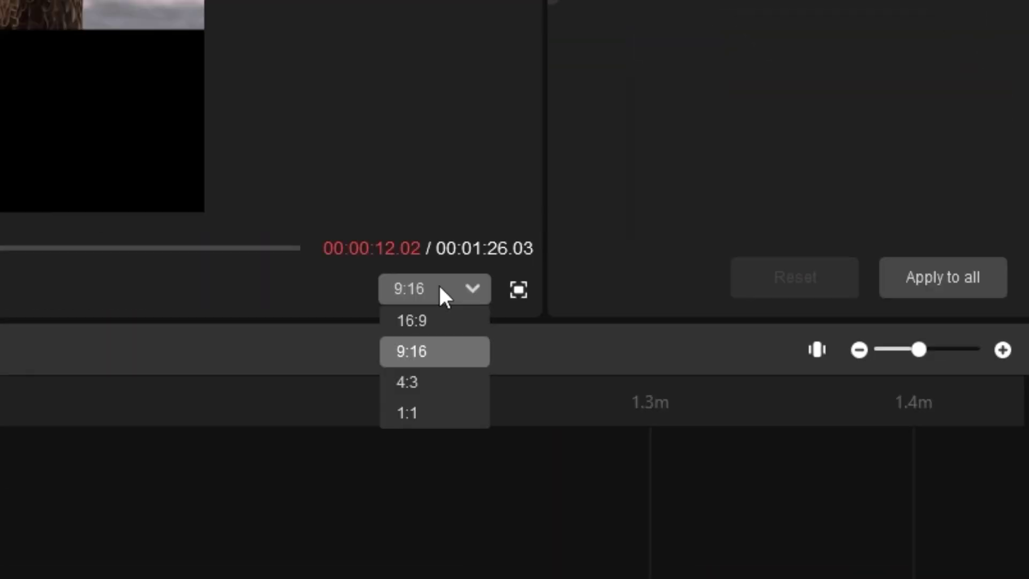
pyautogui.click(437, 378)
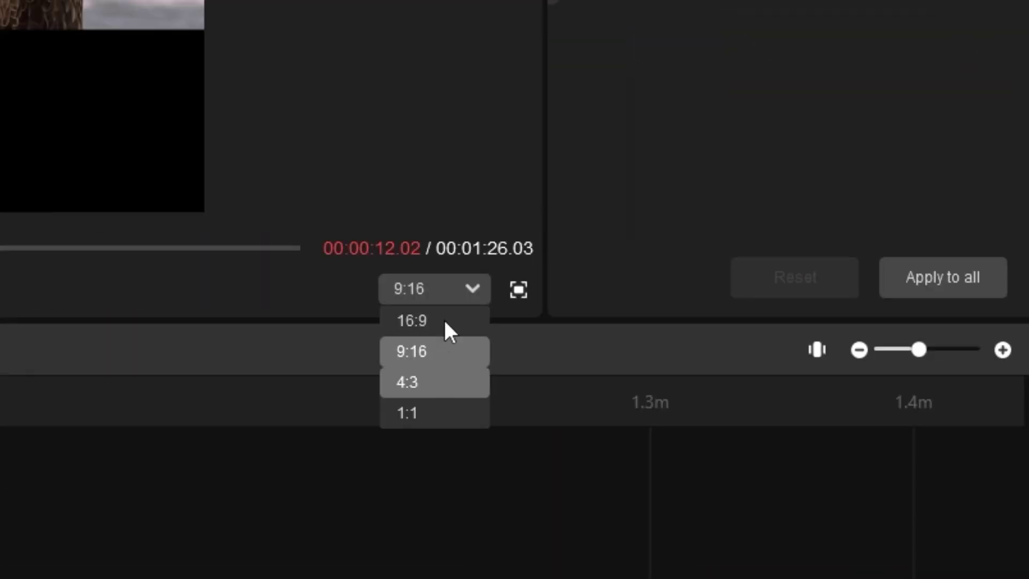
pyautogui.click(440, 288)
pyautogui.click(429, 422)
pyautogui.click(439, 289)
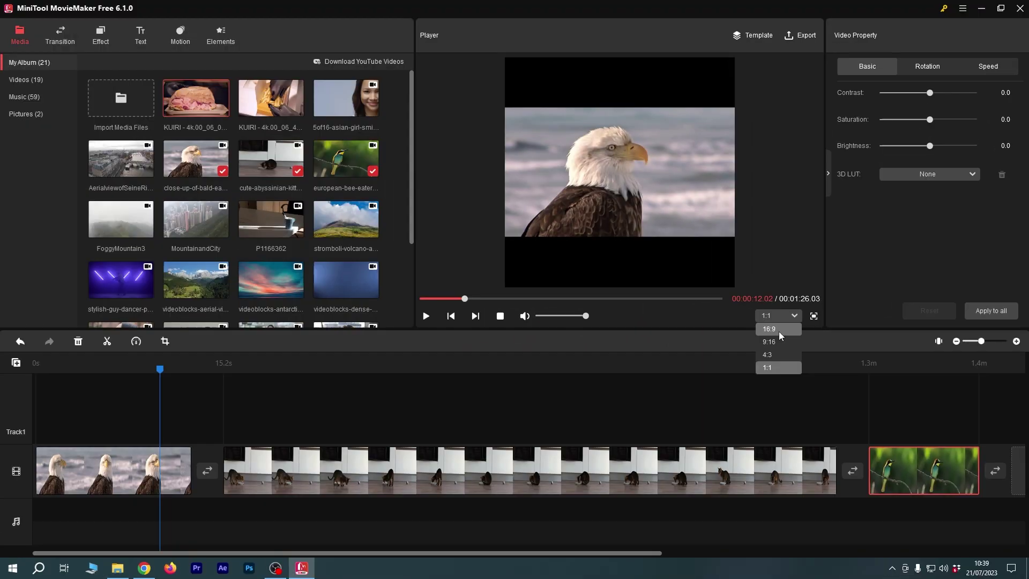
pyautogui.click(779, 332)
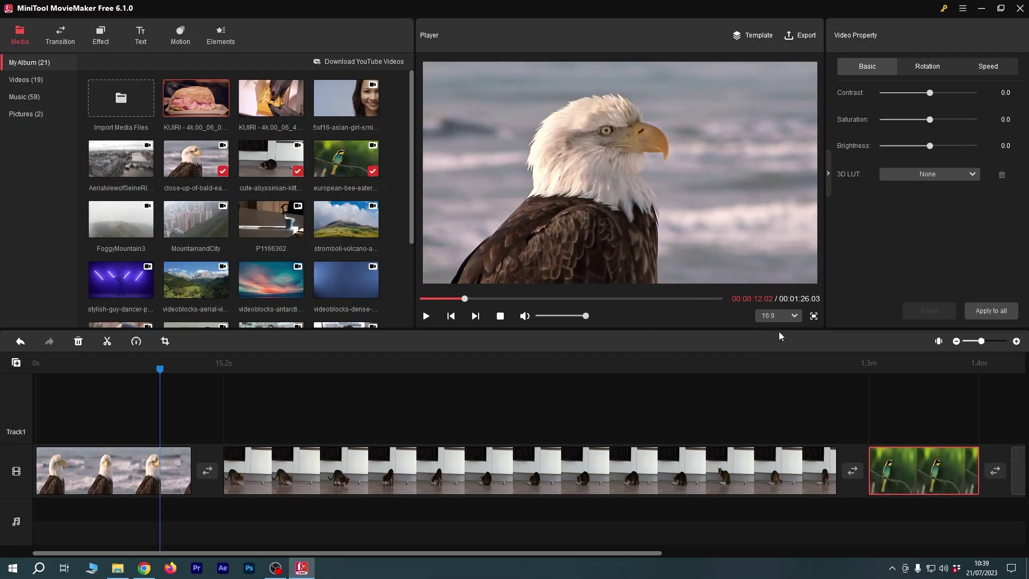
pyautogui.click(773, 315)
pyautogui.click(769, 354)
pyautogui.click(776, 315)
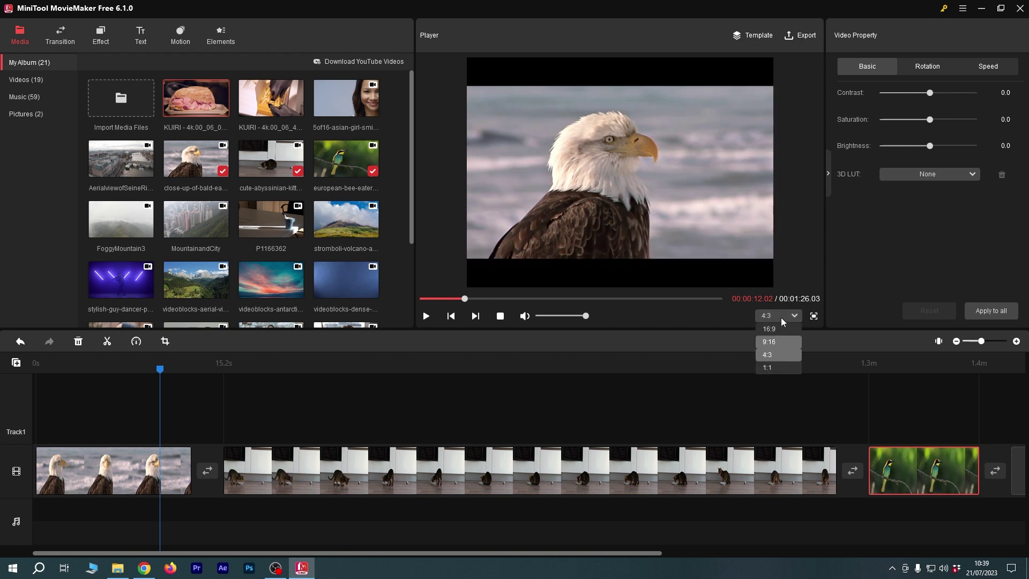
pyautogui.click(778, 329)
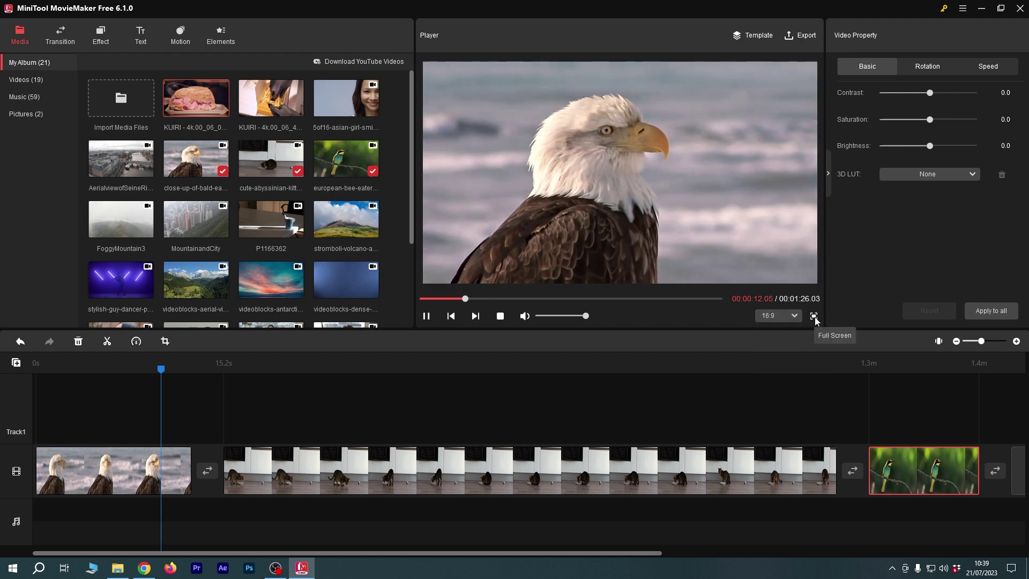
# - Watch the project in full screen and return to the editor
pyautogui.click(813, 316)
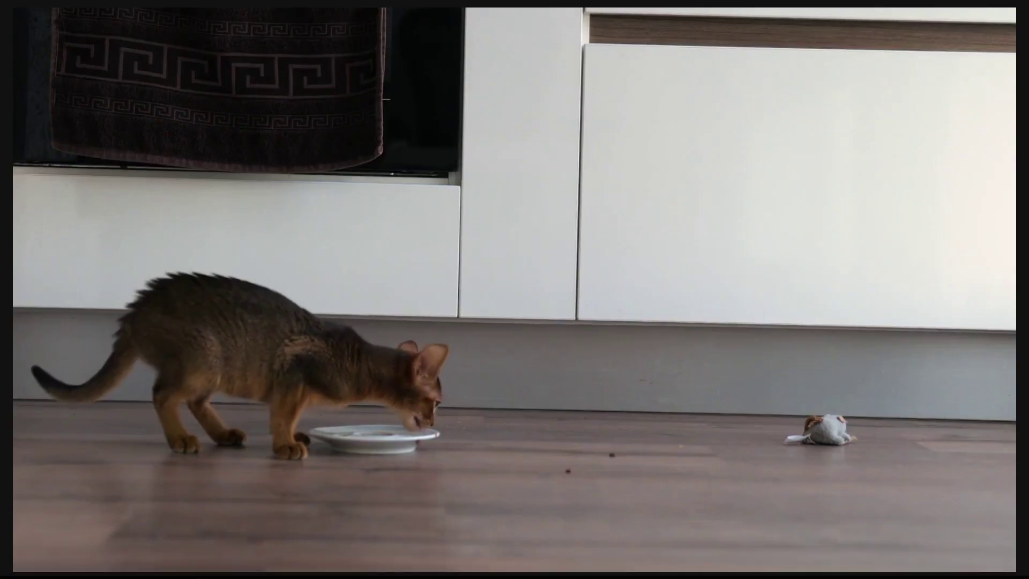
pyautogui.press('Escape')
# - Split the eagle clip at about 10.2 s and delete its second part
pyautogui.moveTo(323, 371); pyautogui.dragTo(148, 493)
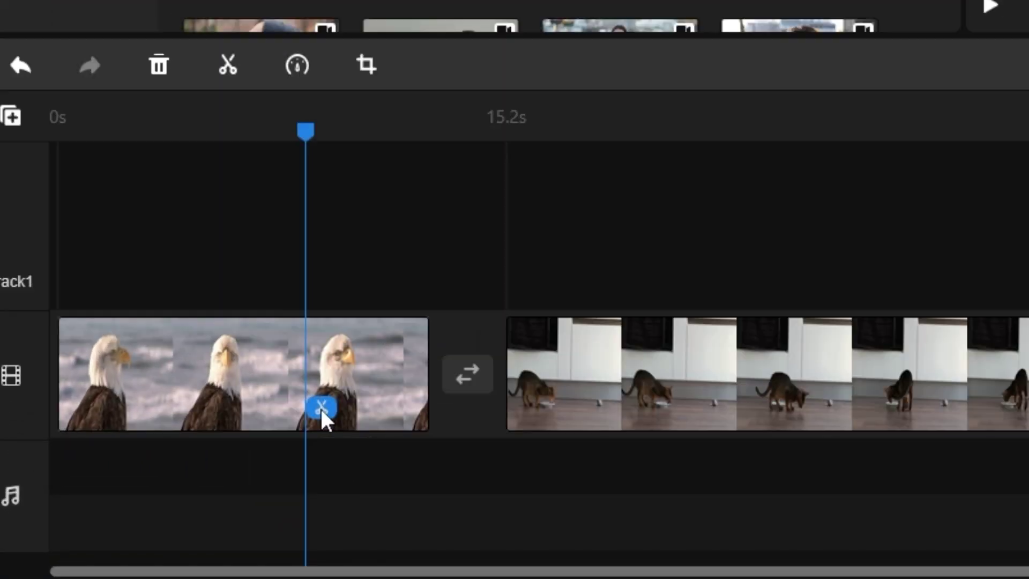
pyautogui.click(321, 408)
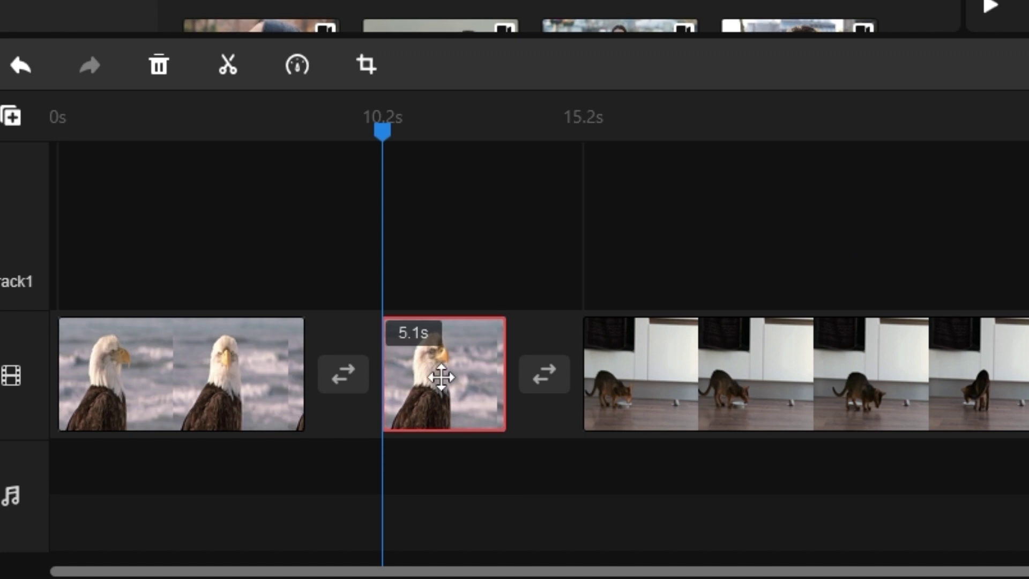
pyautogui.press('Delete')
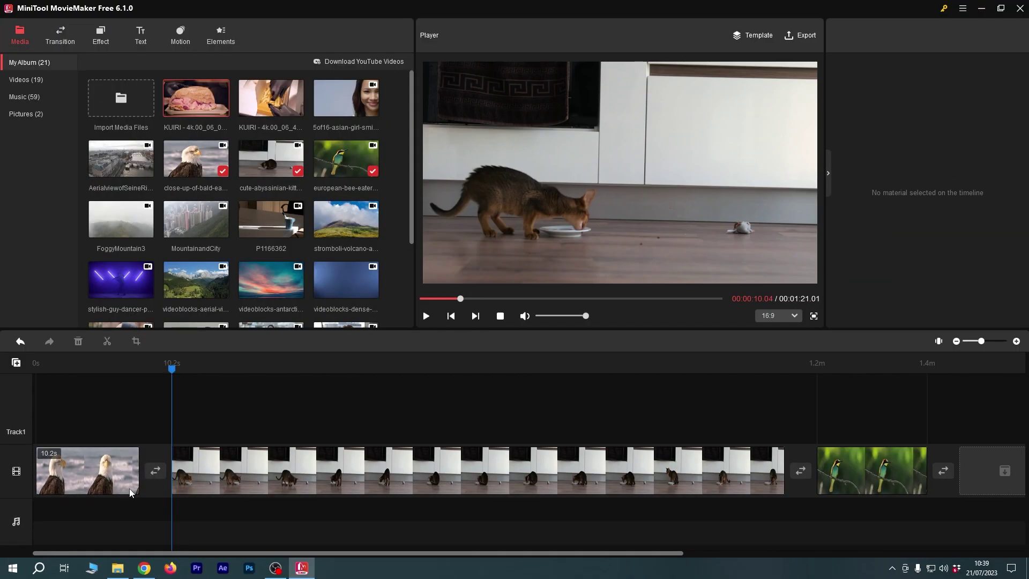
# - Trim the ends of the kitten clip to about 3.9 s and the bee-eater clip to about 2.5 s
pyautogui.click(244, 466)
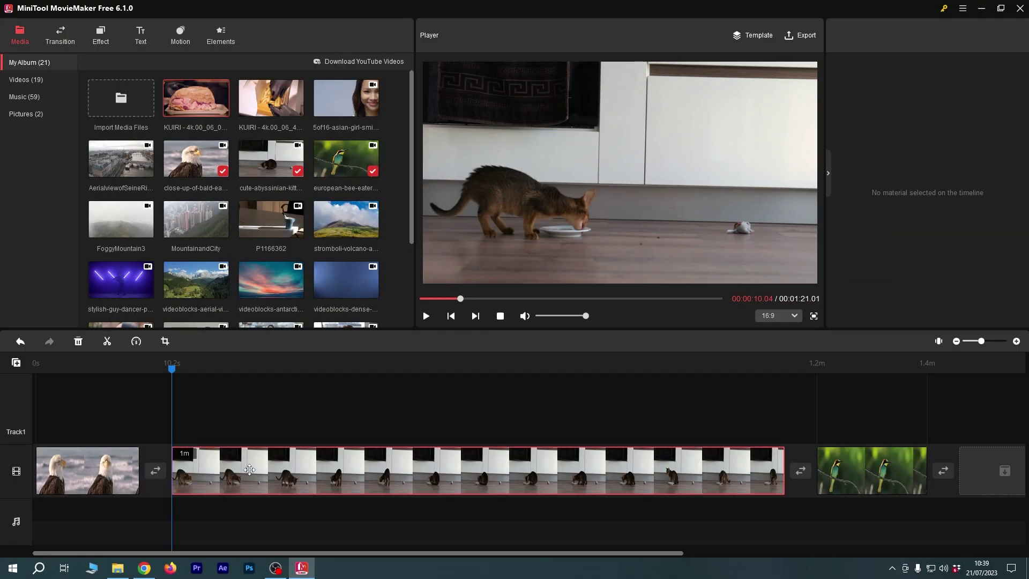
pyautogui.moveTo(783, 465); pyautogui.dragTo(210, 480)
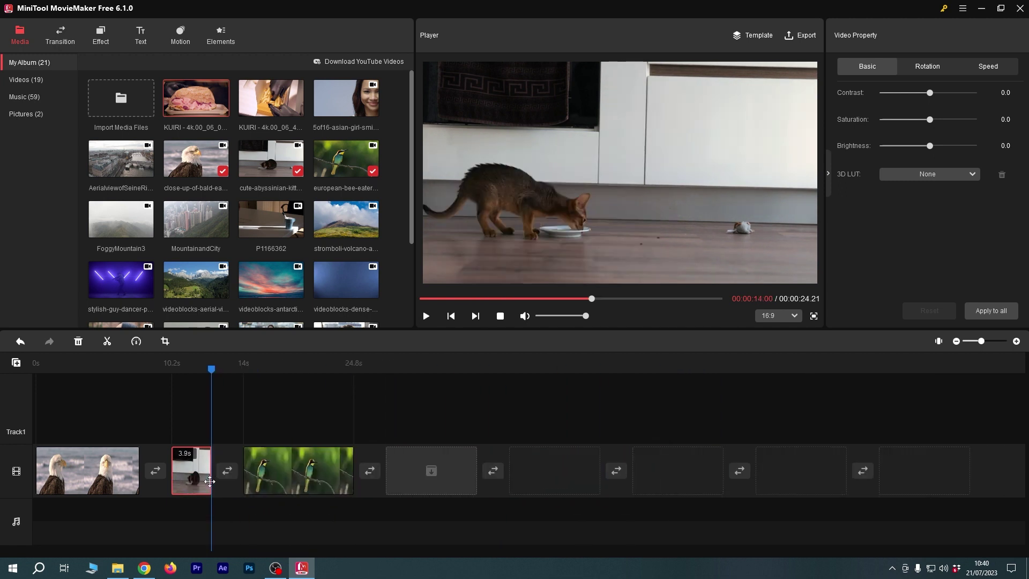
pyautogui.click(348, 472)
pyautogui.moveTo(355, 475); pyautogui.dragTo(269, 474)
# - Trim the eagle clip to about 3.3 s, preview the sequence and shorten the kitten clip to about 2.2 s
pyautogui.click(71, 470)
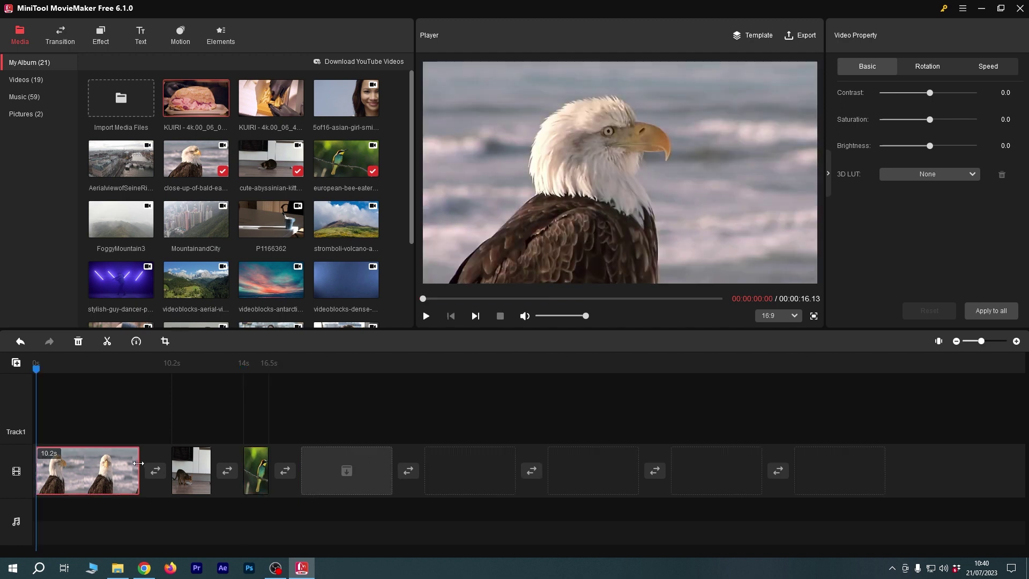
pyautogui.moveTo(72, 470); pyautogui.dragTo(69, 470)
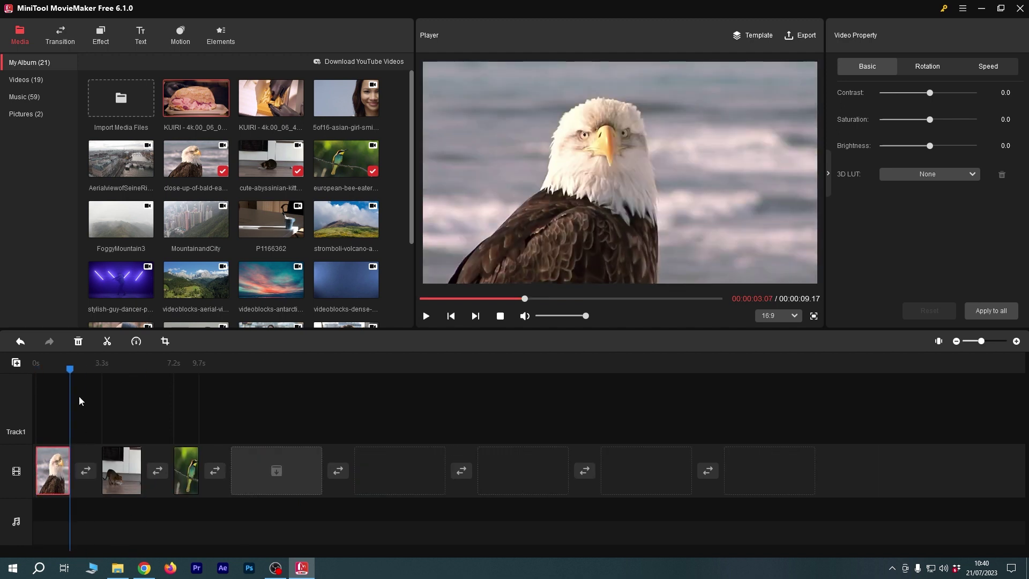
pyautogui.press('space')
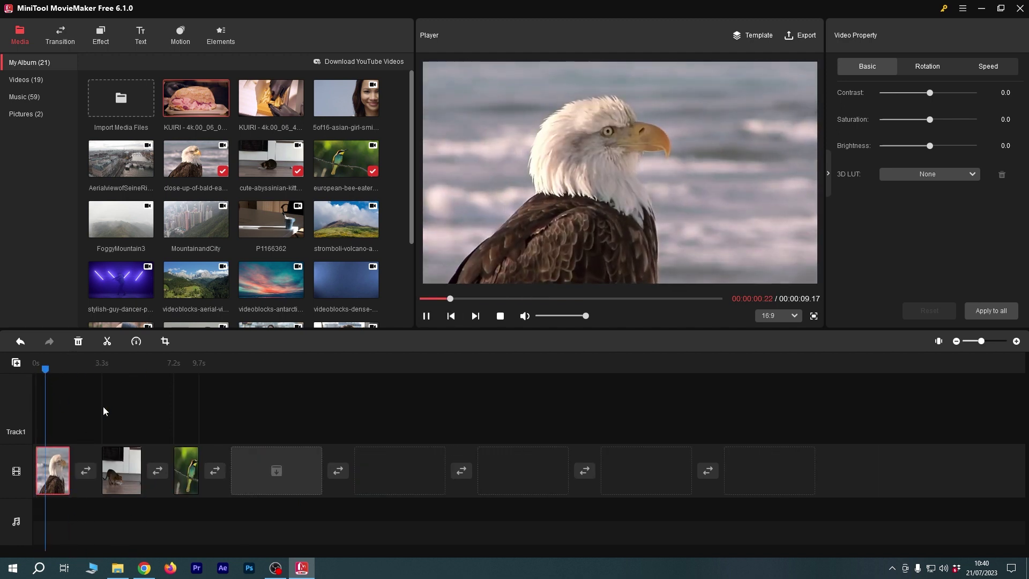
pyautogui.moveTo(133, 453)
pyautogui.mouseDown()
pyautogui.moveTo(134, 432)
pyautogui.moveTo(134, 444)
pyautogui.mouseUp()
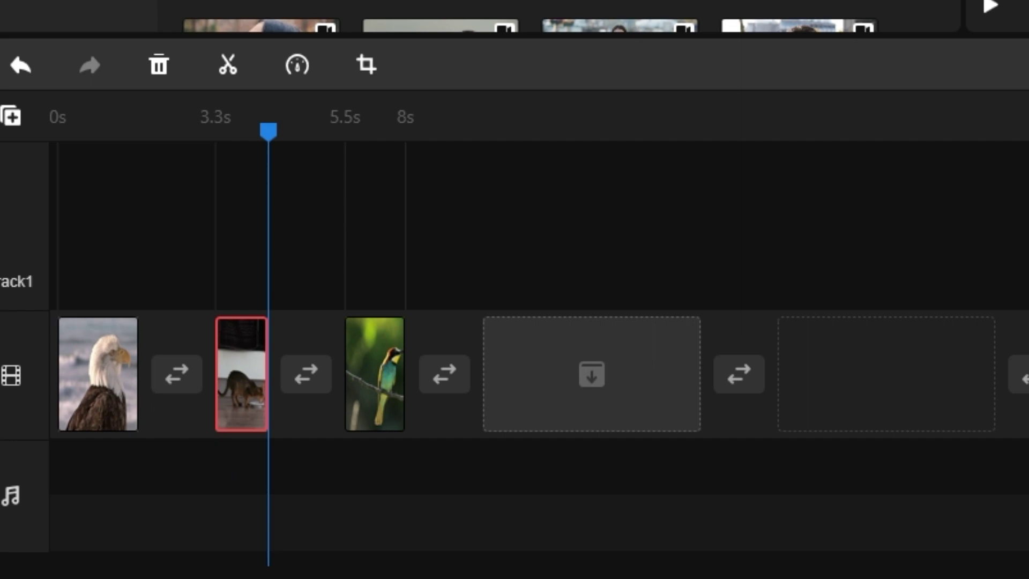
pyautogui.click(314, 241)
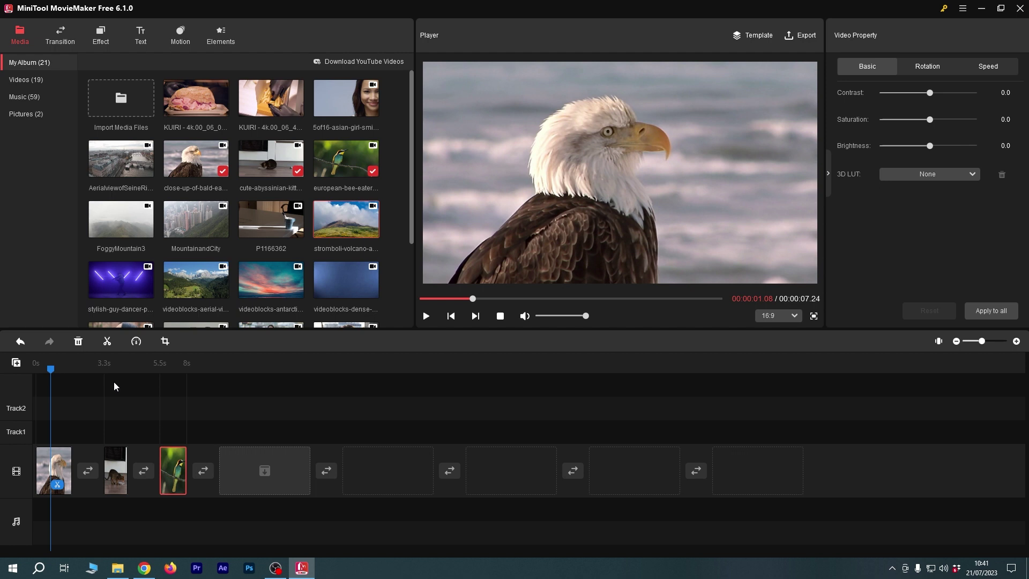
# - Examine the speed options available for the eagle clip
pyautogui.click(77, 348)
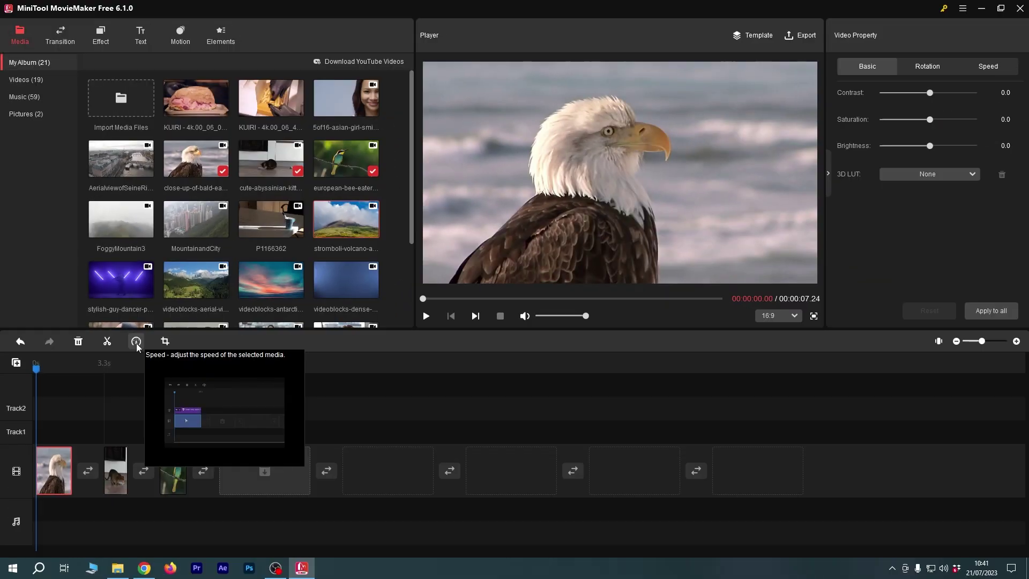
pyautogui.click(321, 419)
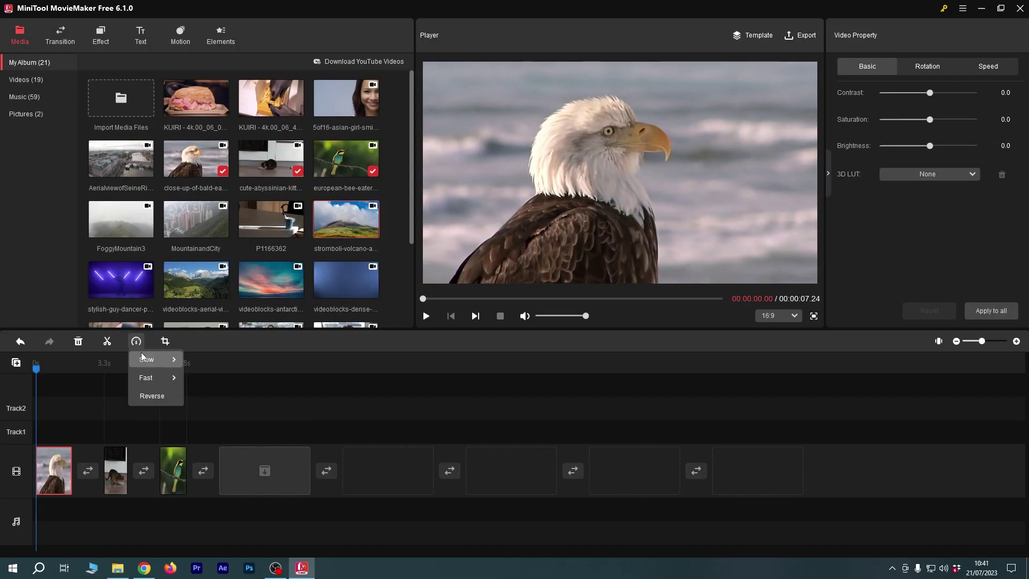
pyautogui.click(110, 439)
# - Add the aerial Seine clip to the video track after the bee-eater clip and place the playhead on it
pyautogui.moveTo(120, 159); pyautogui.dragTo(276, 469)
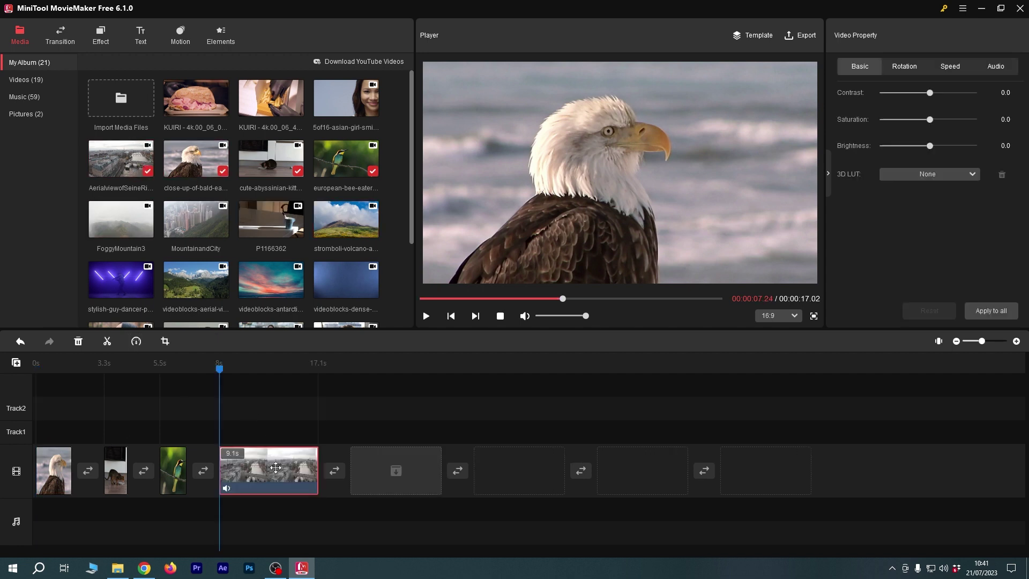
pyautogui.moveTo(220, 407); pyautogui.dragTo(236, 407)
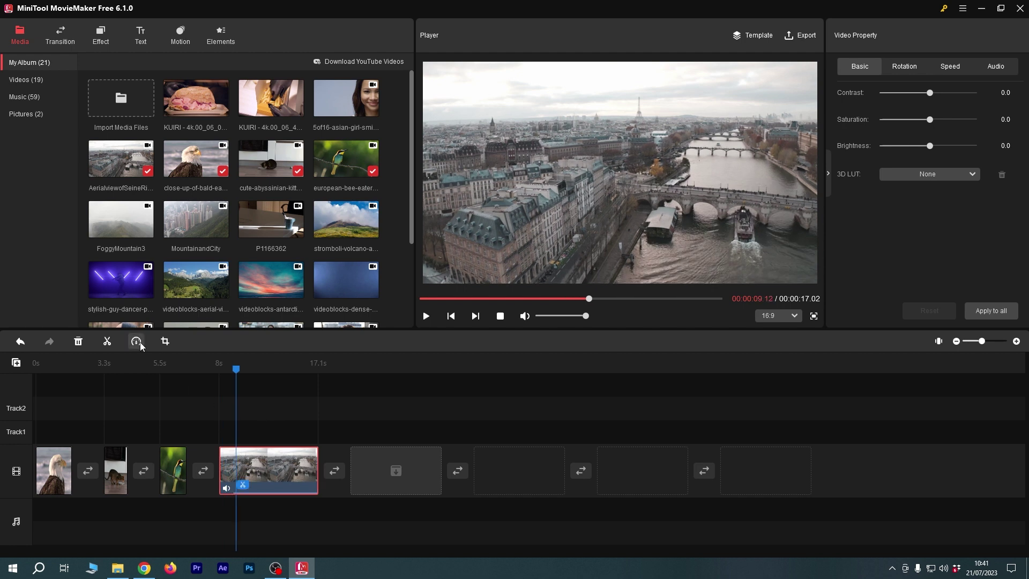
# - Review the slow, fast and reverse speed options, speed the aerial Seine clip up to 2X and play it
pyautogui.click(138, 341)
pyautogui.moveTo(155, 358)
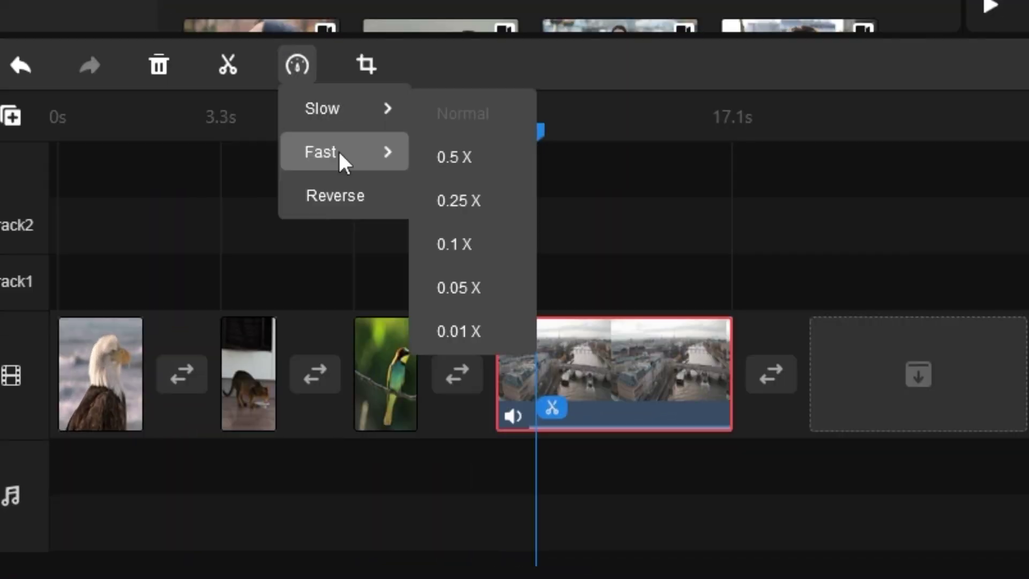
pyautogui.moveTo(154, 380)
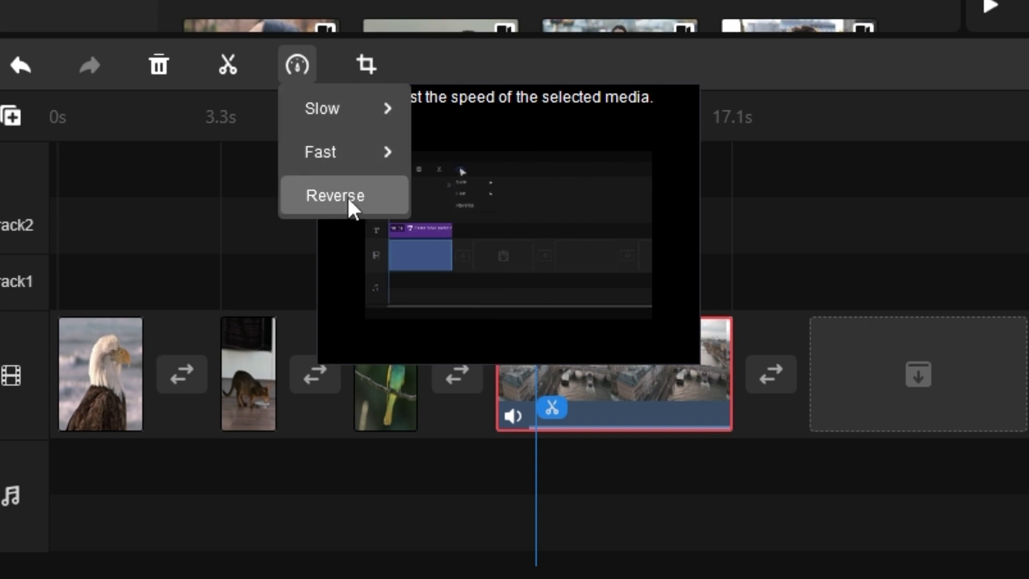
pyautogui.moveTo(349, 156)
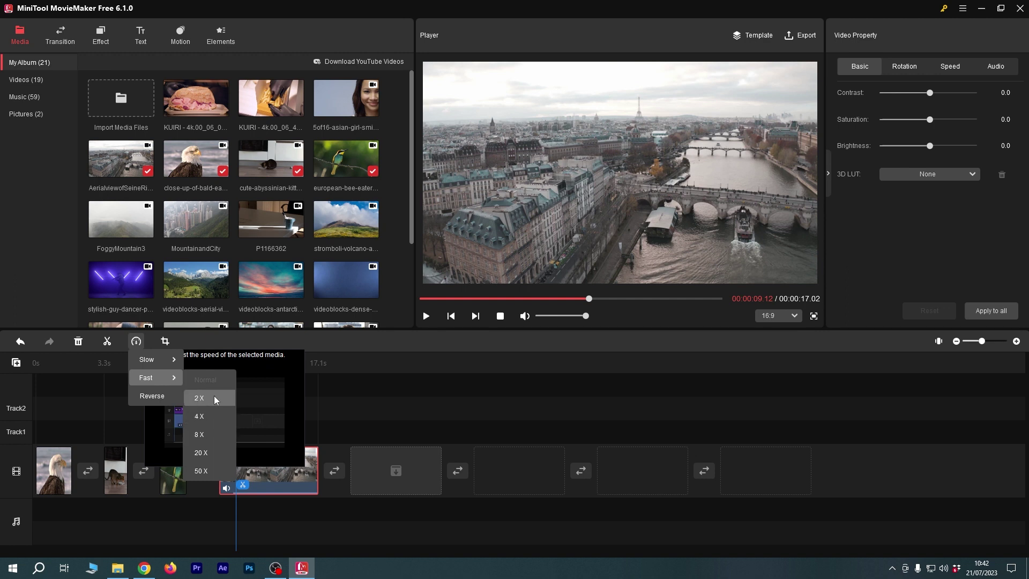
pyautogui.click(214, 397)
pyautogui.press('space')
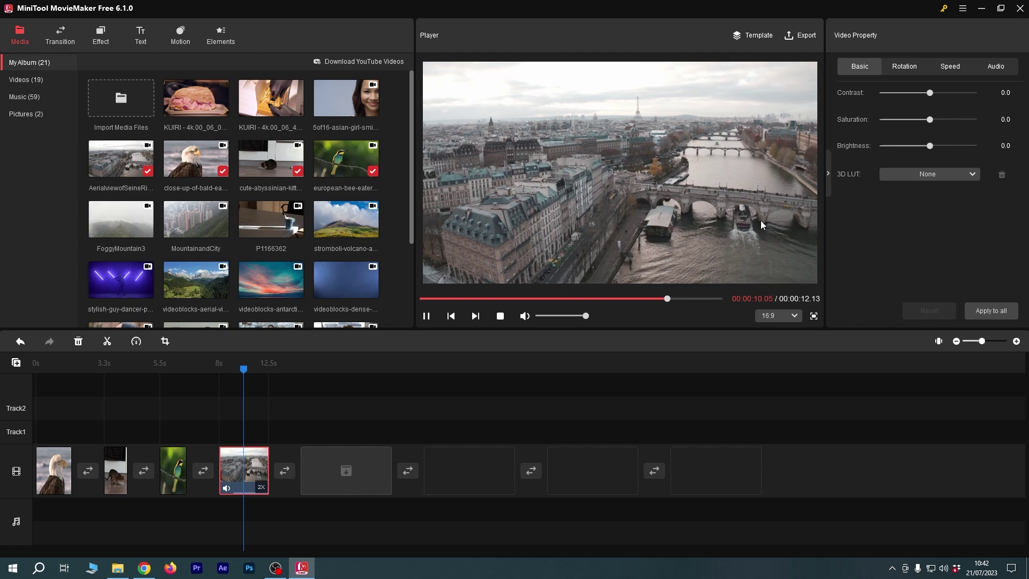
# - Set the aerial Seine clip's speed to Fast 4X and play it back
pyautogui.click(137, 343)
pyautogui.moveTo(153, 378)
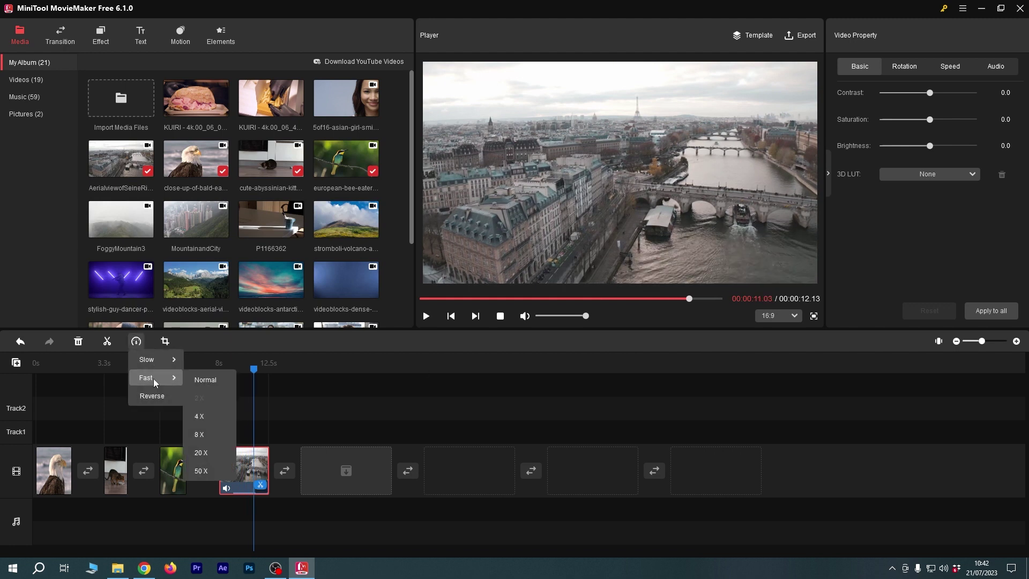
pyautogui.click(221, 417)
pyautogui.press('space')
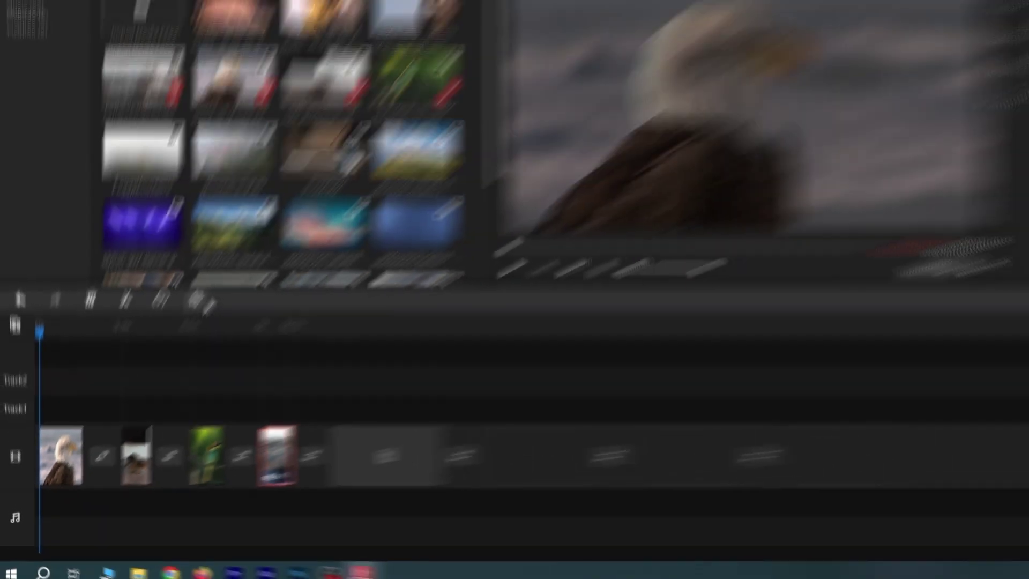
# - Try cropping the aerial Seine clip at its original ratio to the upper-right part of the frame and undo the crop
pyautogui.click(368, 71)
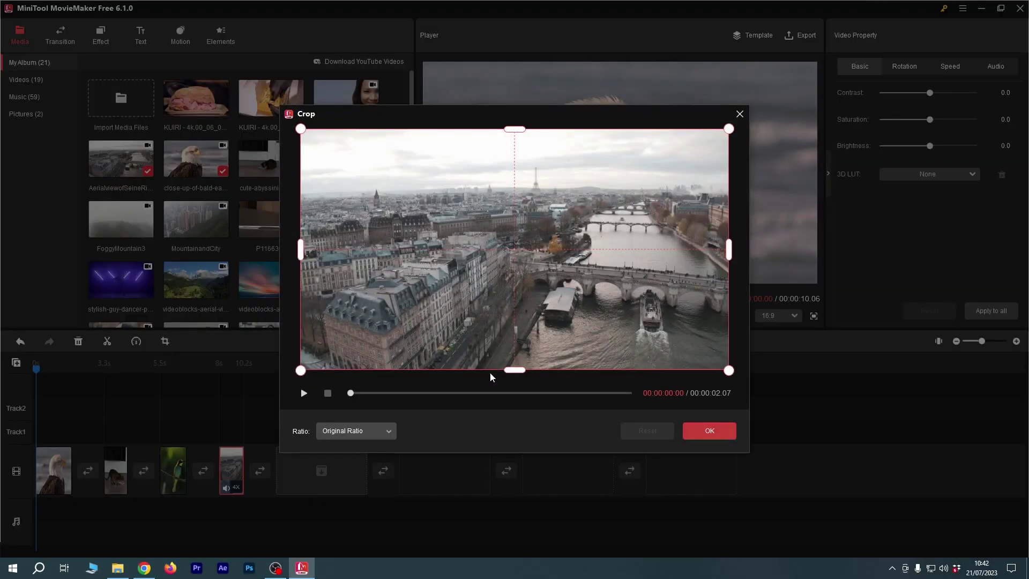
pyautogui.moveTo(302, 370); pyautogui.dragTo(248, 413)
pyautogui.moveTo(348, 365); pyautogui.dragTo(241, 391)
pyautogui.click(368, 433)
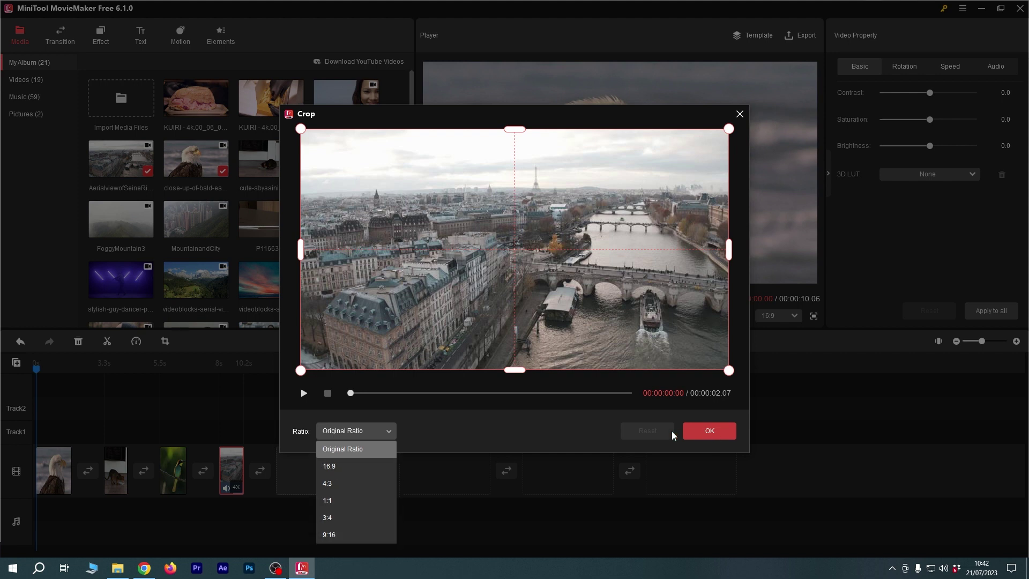
pyautogui.click(300, 369)
pyautogui.moveTo(300, 370); pyautogui.dragTo(427, 299)
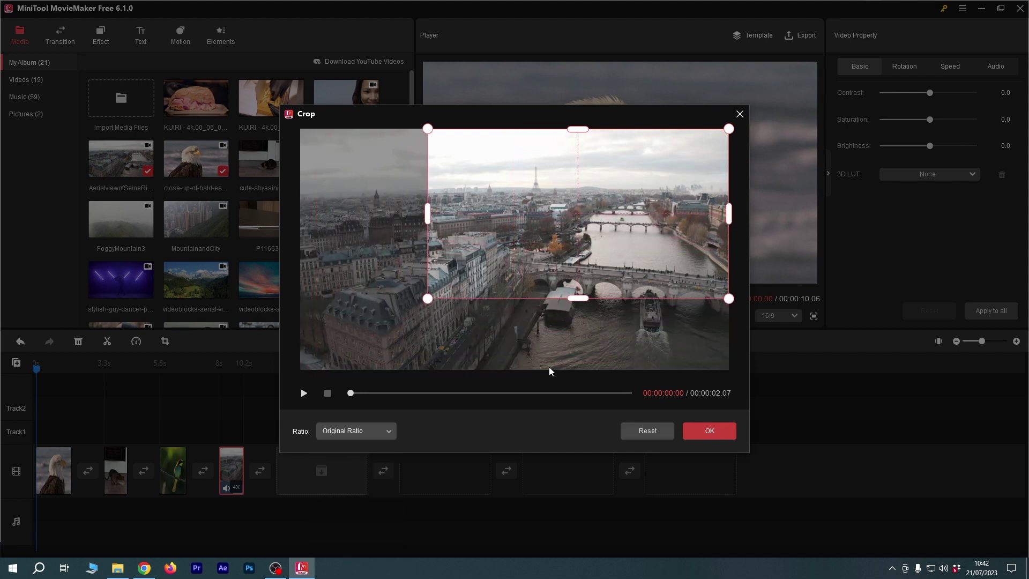
pyautogui.click(711, 431)
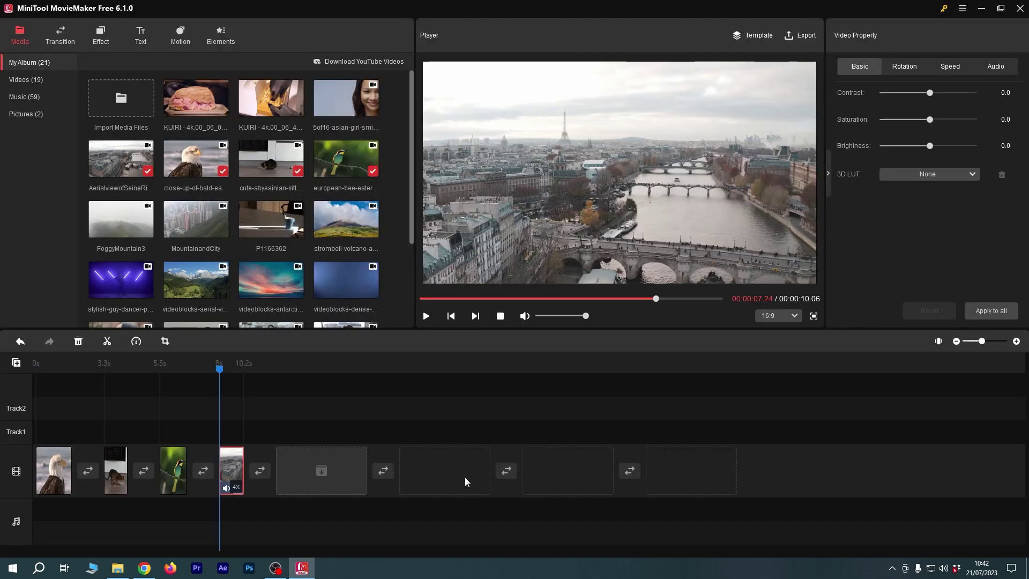
pyautogui.click(20, 341)
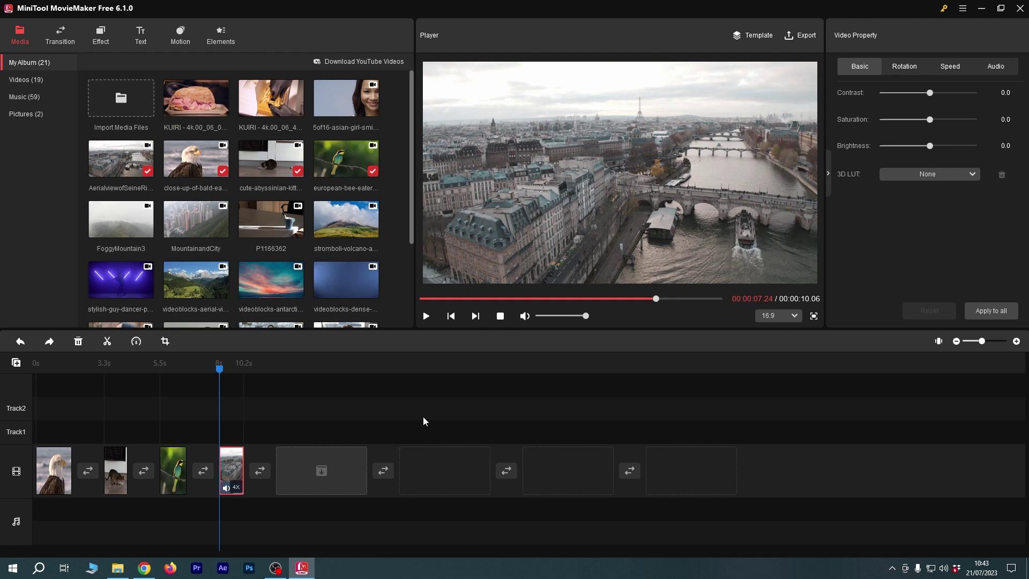
# - Switch the project to the 9:16 aspect ratio and crop the aerial Seine clip at 9:16 around the Eiffel Tower and moored boat
pyautogui.click(783, 317)
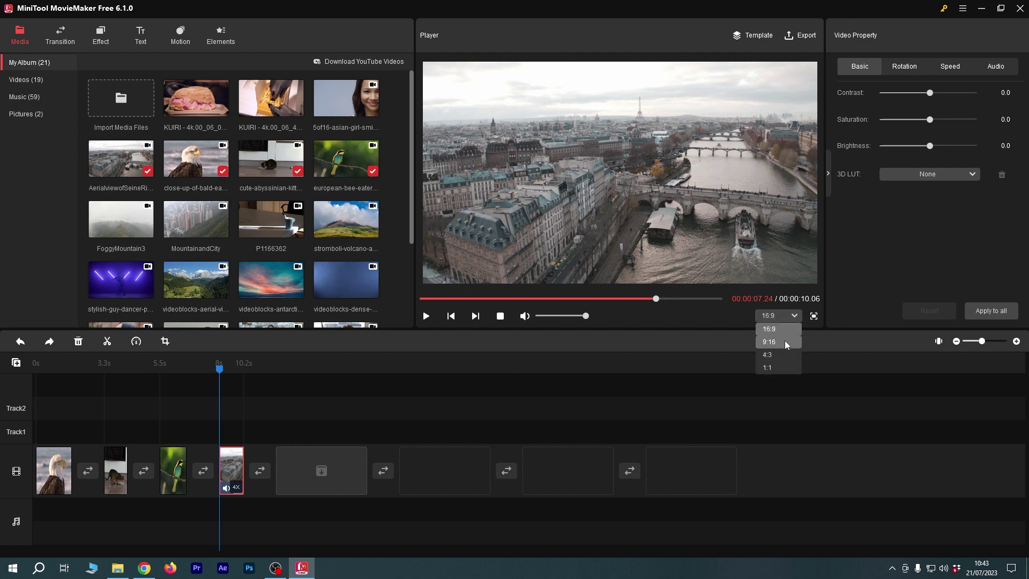
pyautogui.click(784, 341)
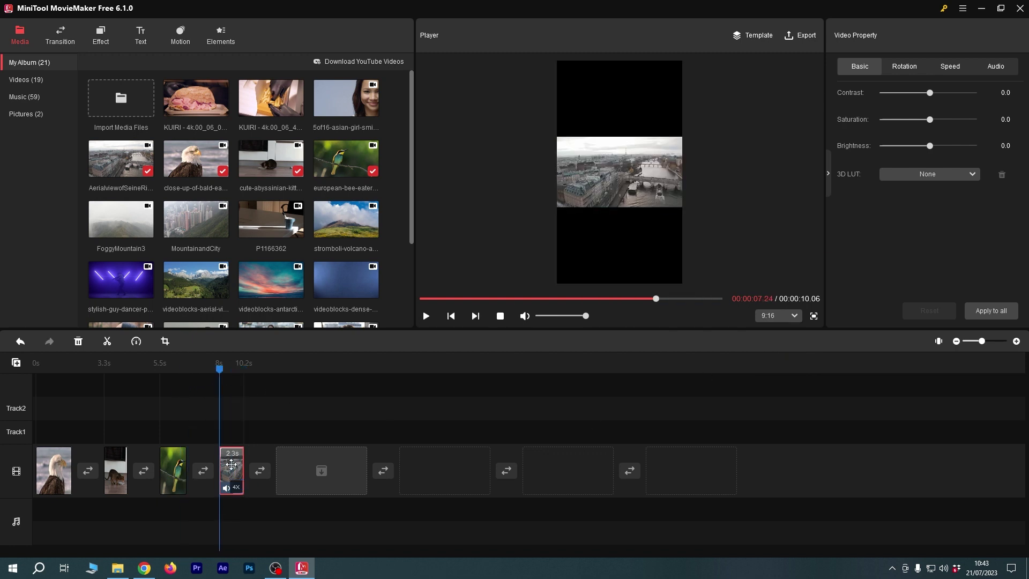
pyautogui.click(166, 343)
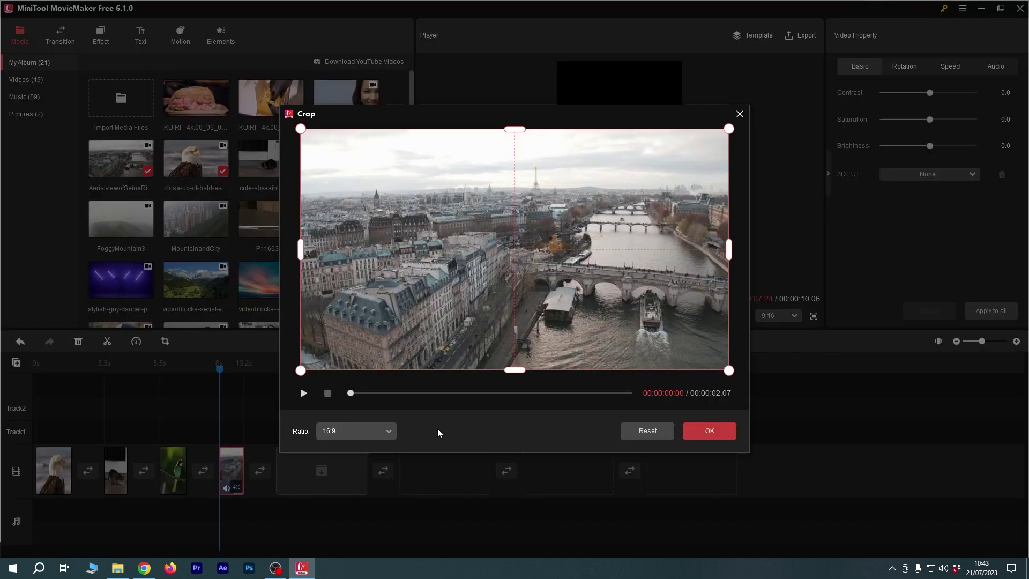
pyautogui.click(375, 430)
pyautogui.click(356, 535)
pyautogui.moveTo(522, 363); pyautogui.dragTo(616, 331)
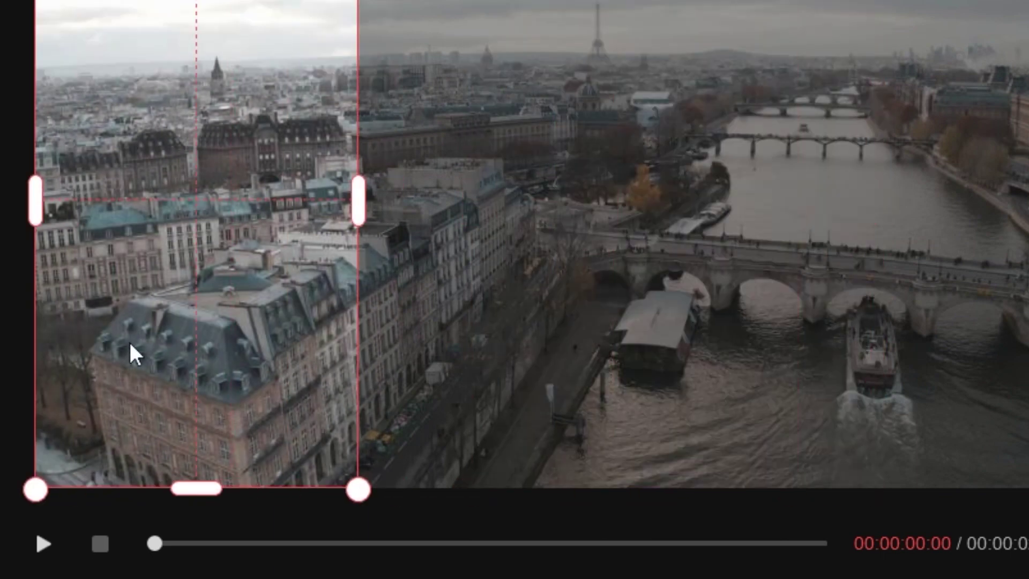
pyautogui.moveTo(130, 346); pyautogui.dragTo(641, 419)
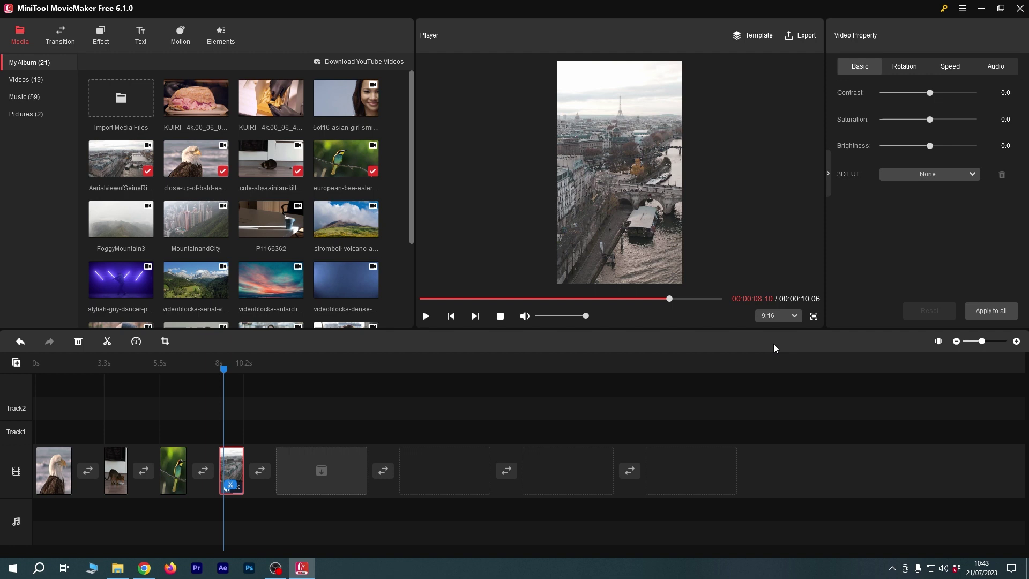
# - Undo the aerial Seine clip's vertical crop and the project's change to 9:16
pyautogui.click(25, 344)
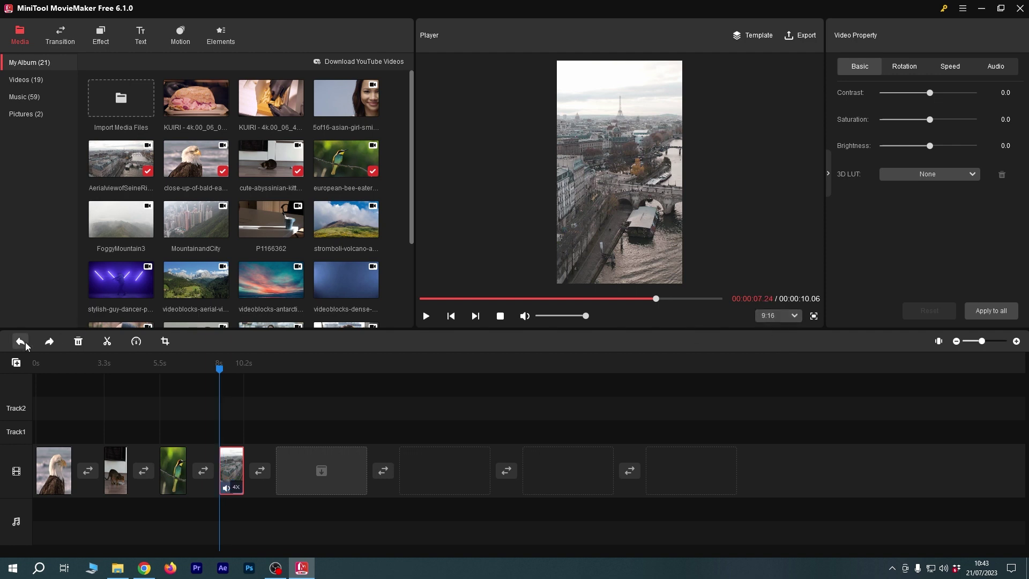
pyautogui.click(25, 343)
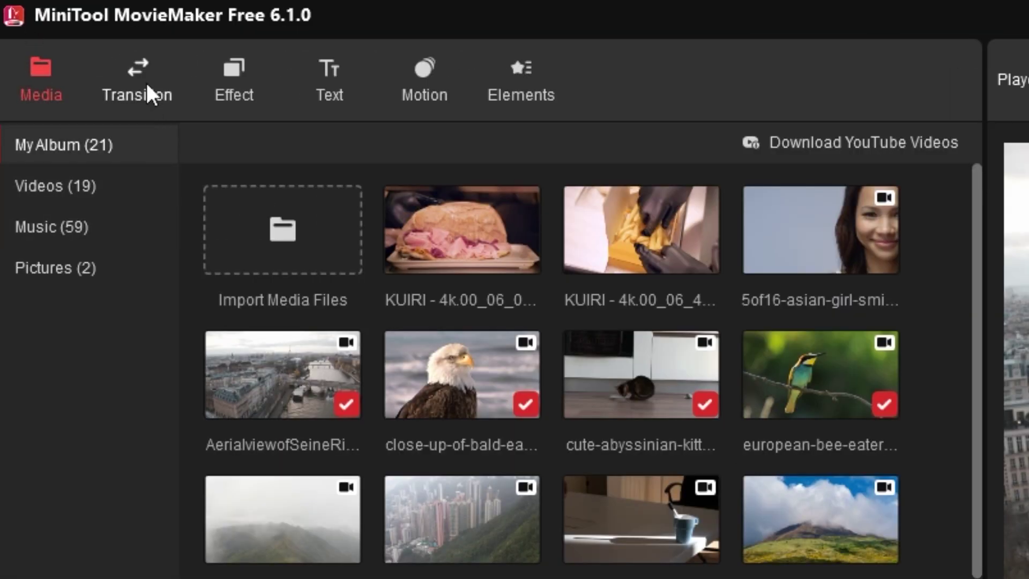
# - Browse the transition library and its categories, including Advanced, Iris, PagePeel and Wipe
pyautogui.click(62, 36)
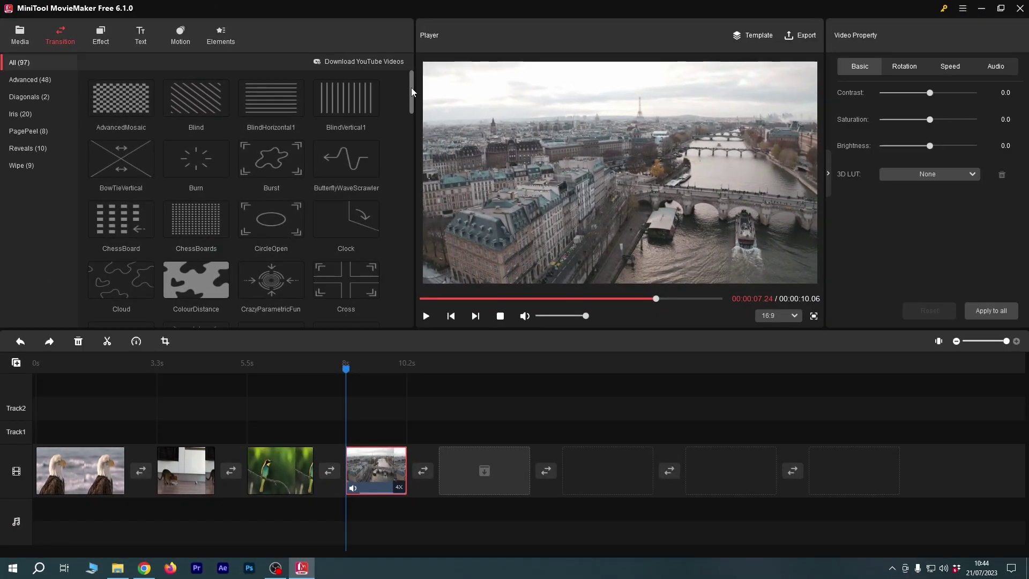
pyautogui.moveTo(411, 88); pyautogui.dragTo(396, 72)
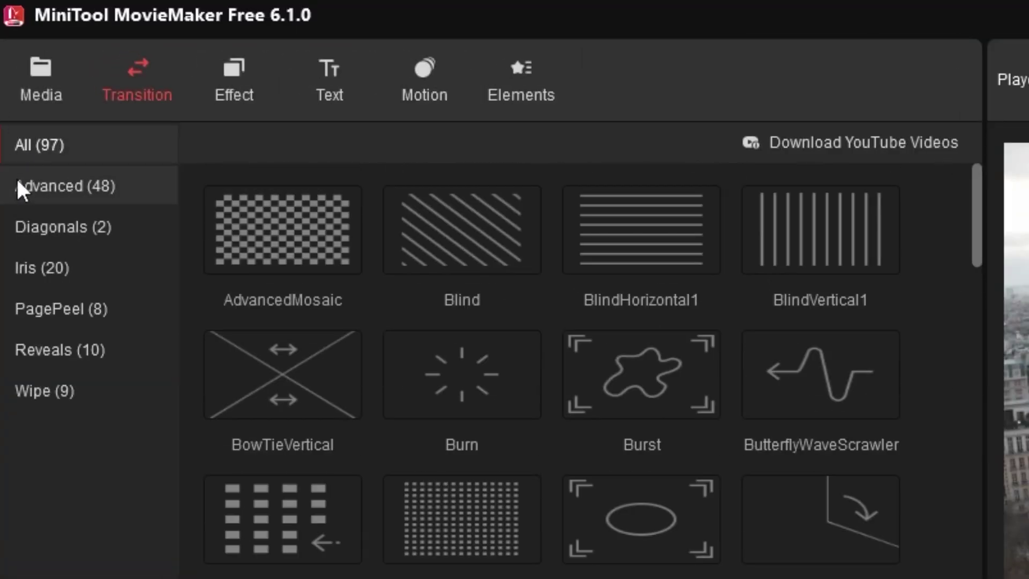
pyautogui.click(14, 79)
pyautogui.click(33, 268)
pyautogui.click(70, 309)
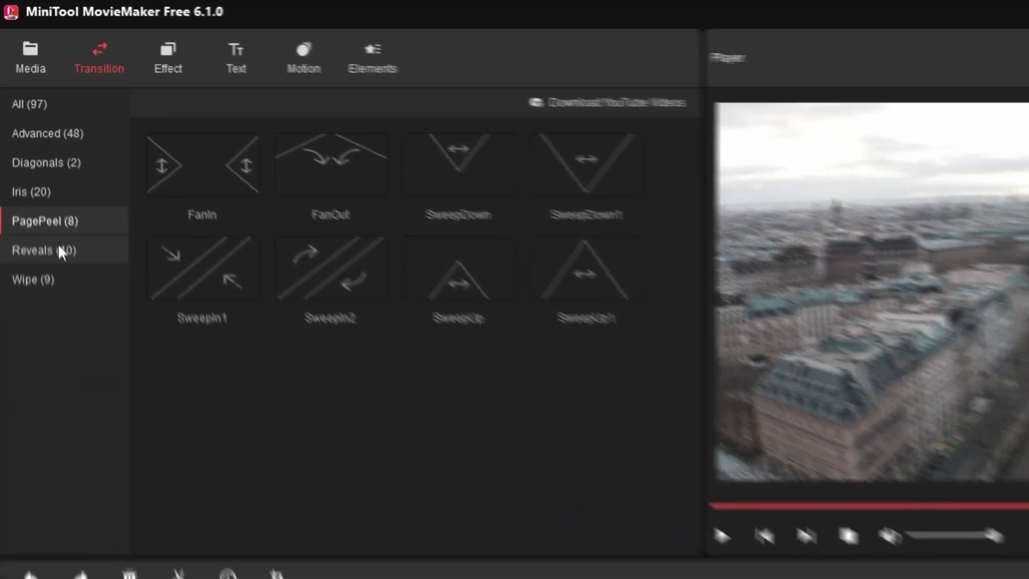
pyautogui.click(37, 391)
pyautogui.click(50, 115)
pyautogui.click(54, 80)
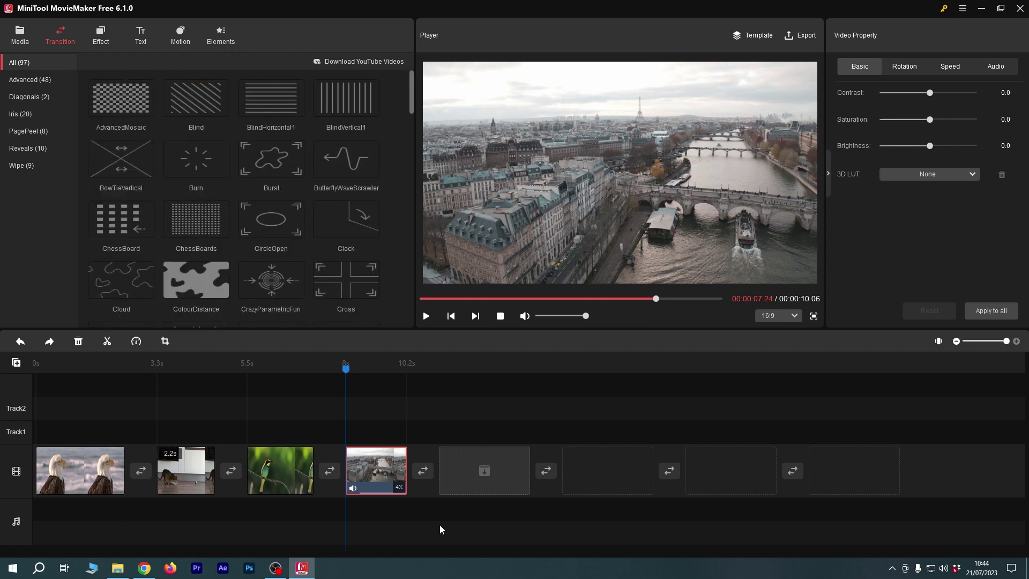
# - Add the Burn transition between the eagle and kitten clips and CircleOpen between the kitten and bee-eater clips
pyautogui.moveTo(182, 160); pyautogui.dragTo(142, 469)
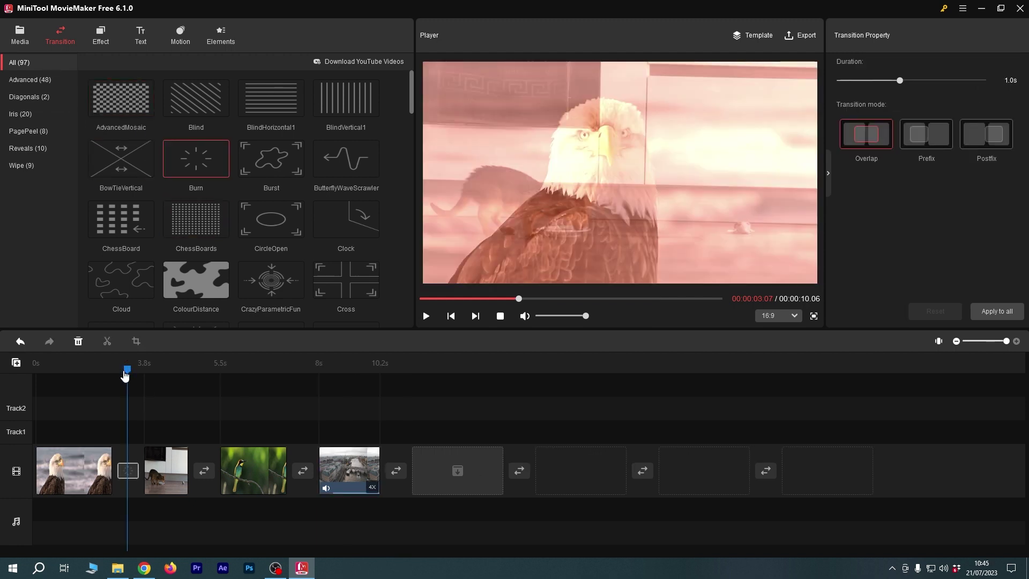
pyautogui.click(266, 367)
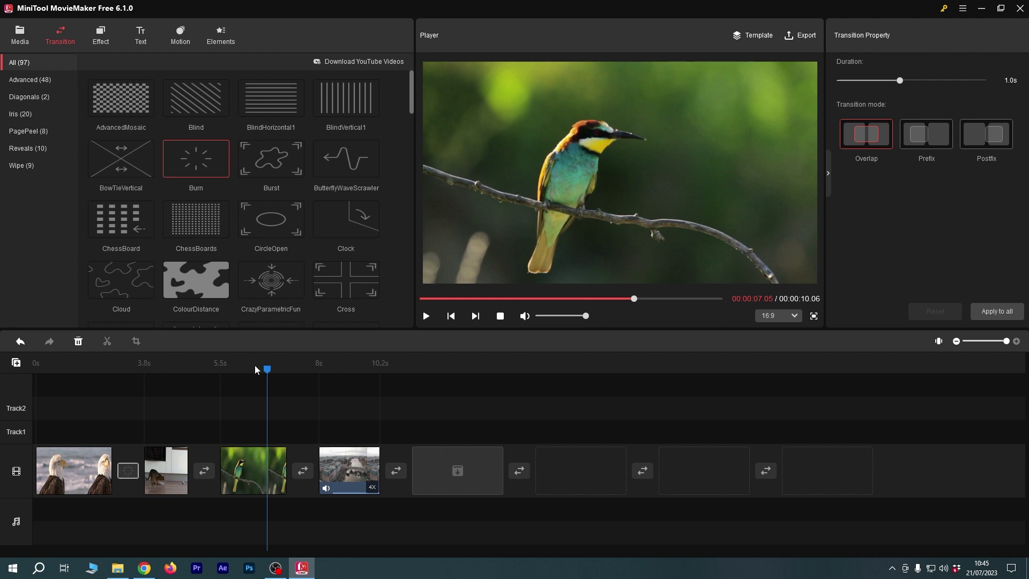
pyautogui.click(202, 397)
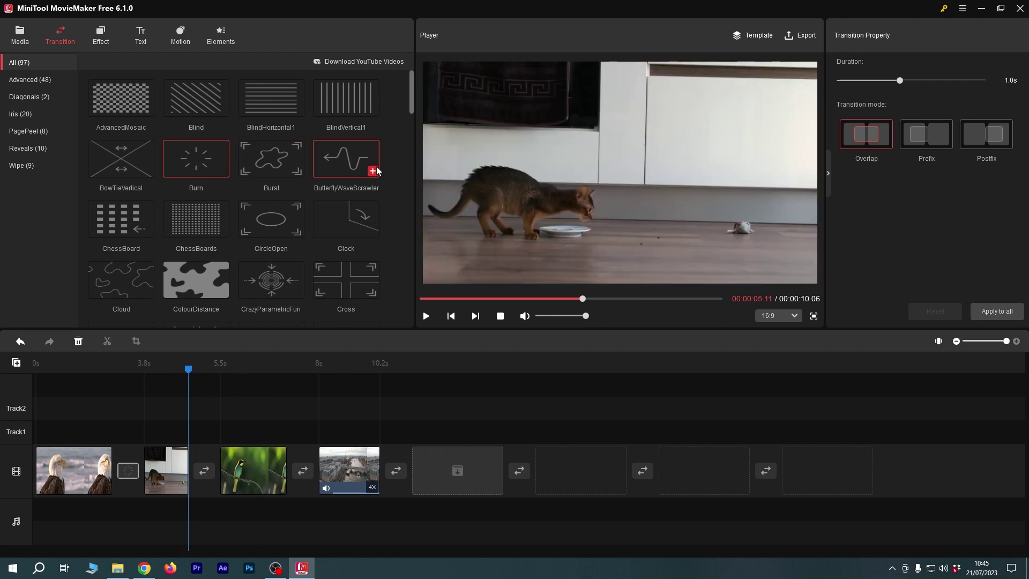
pyautogui.moveTo(271, 218); pyautogui.dragTo(203, 470)
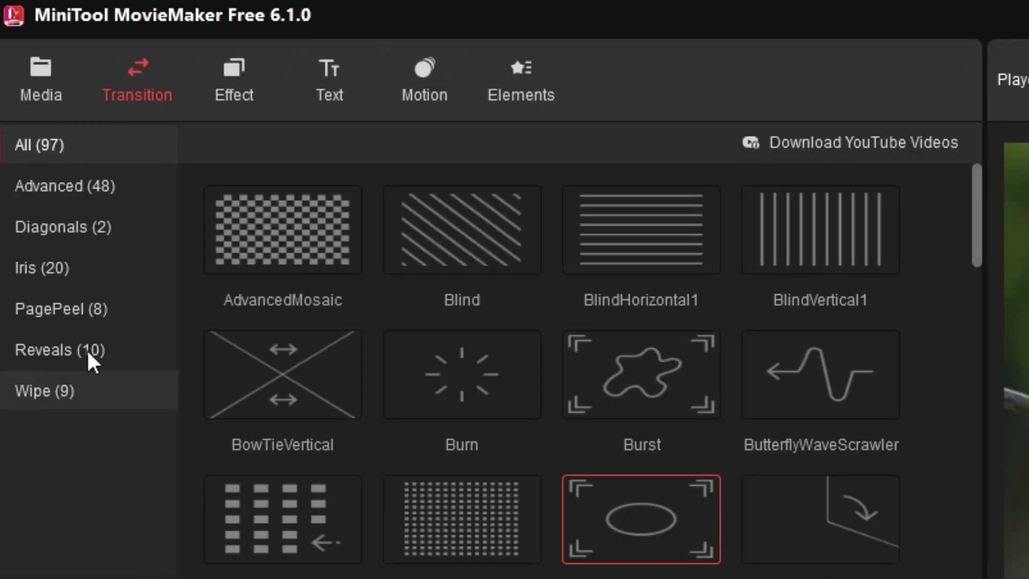
pyautogui.click(37, 148)
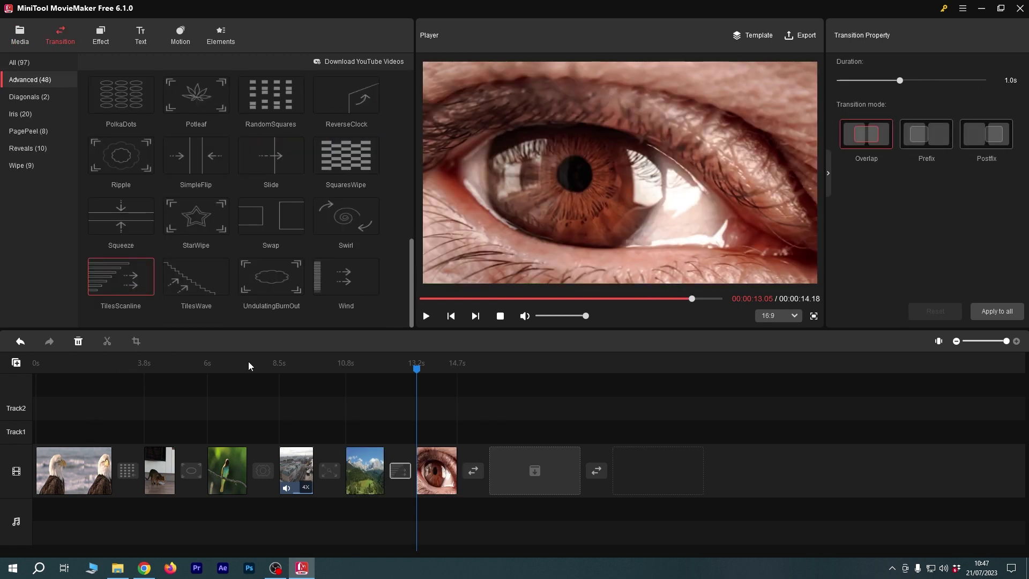
# - Preview the transition between the eagle and kitten clips and select it to view its properties
pyautogui.click(122, 415)
pyautogui.click(130, 467)
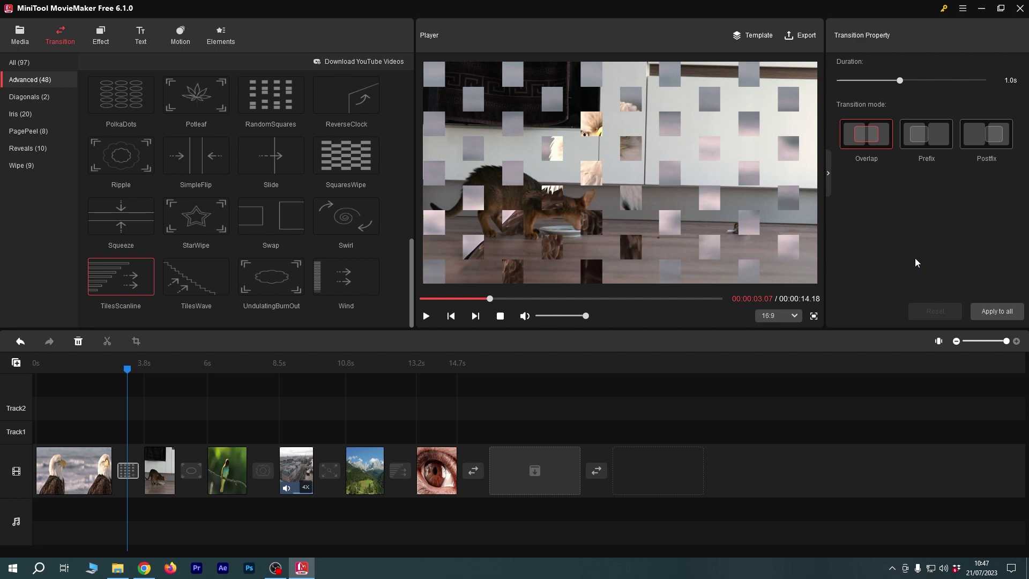
pyautogui.click(102, 470)
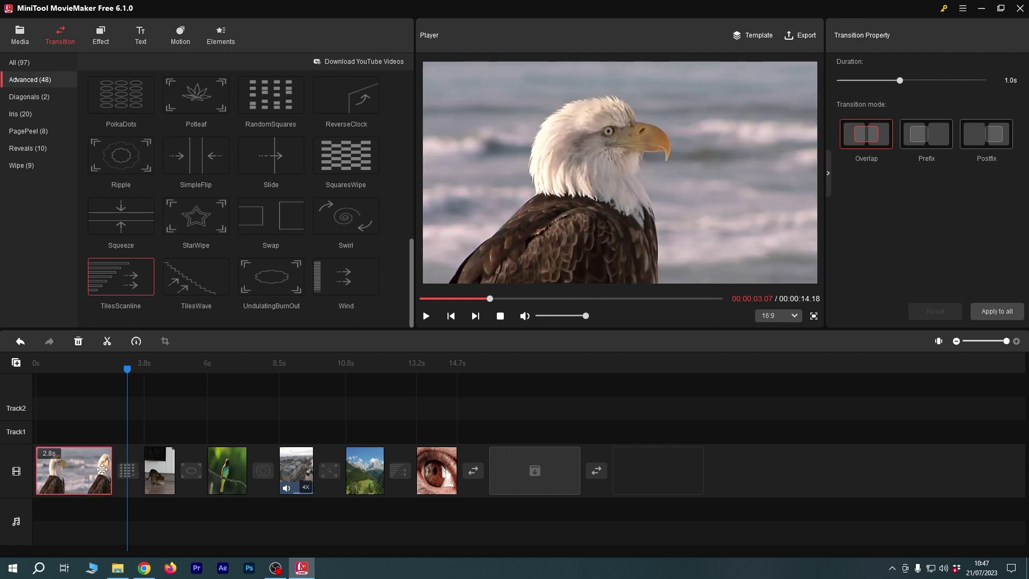
pyautogui.click(129, 471)
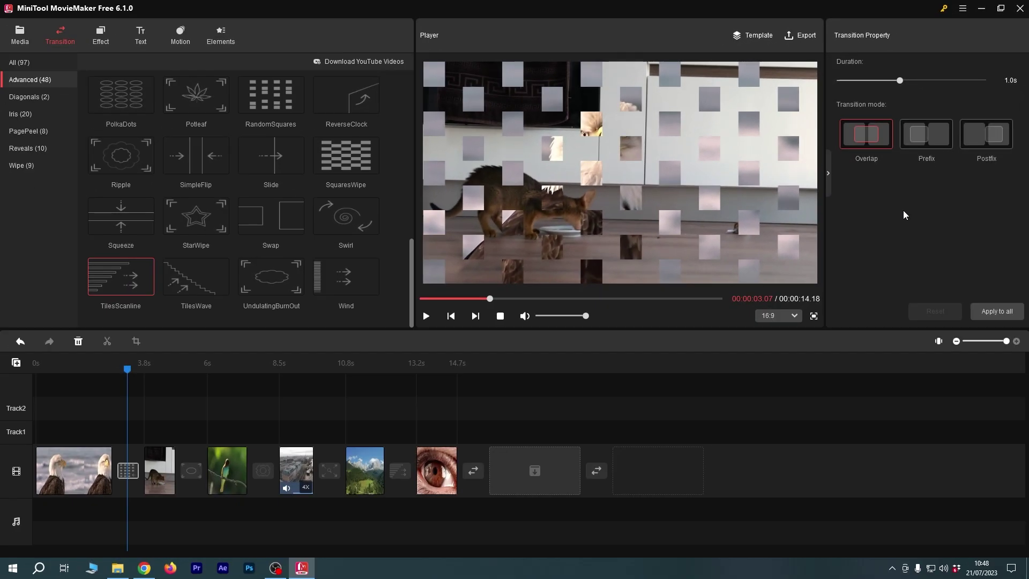
# - Compare the selected transition's Prefix and Postfix modes with Overlap, keep Overlap and set its duration to 2.0 s
pyautogui.click(932, 137)
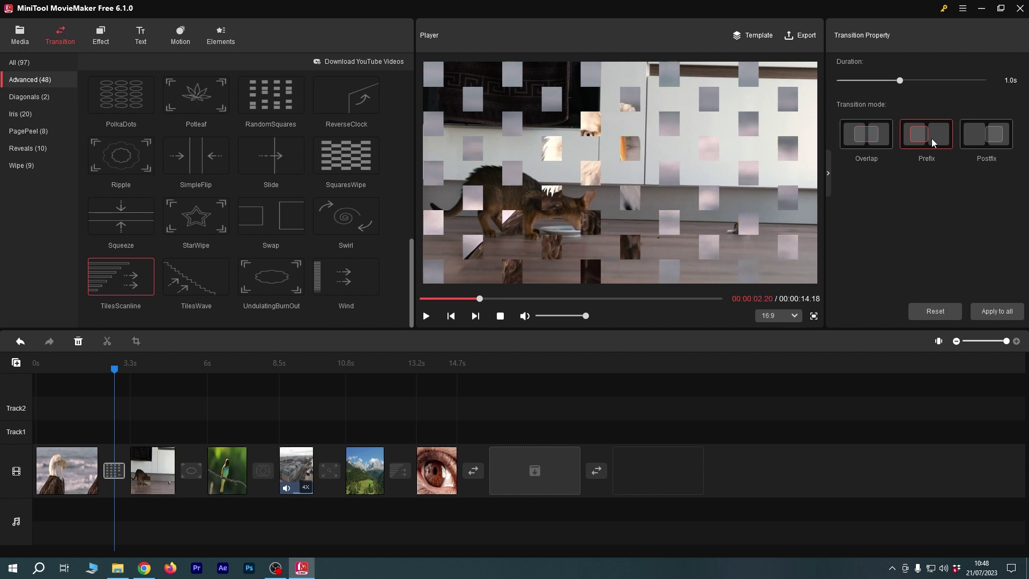
pyautogui.click(997, 137)
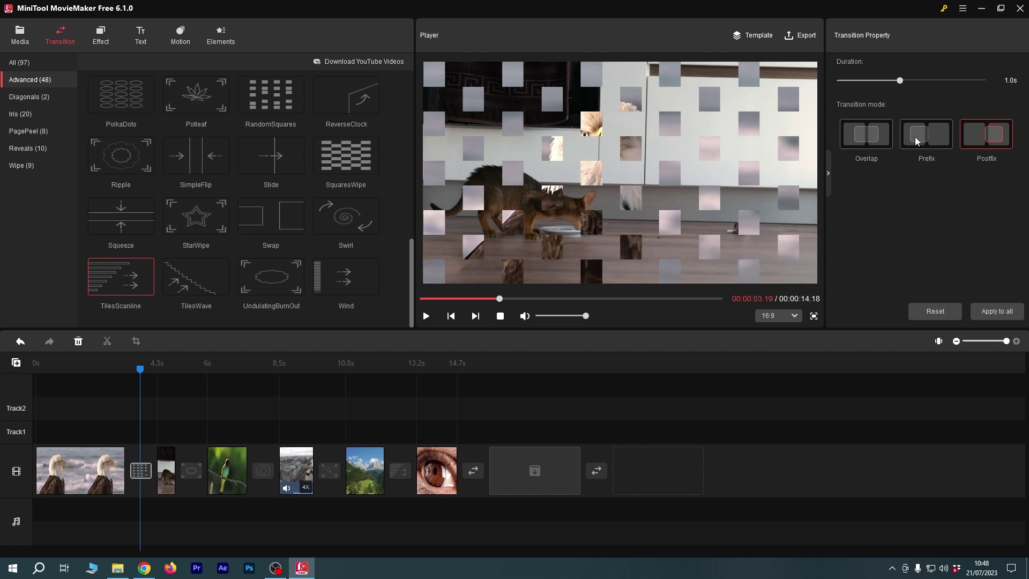
pyautogui.click(873, 139)
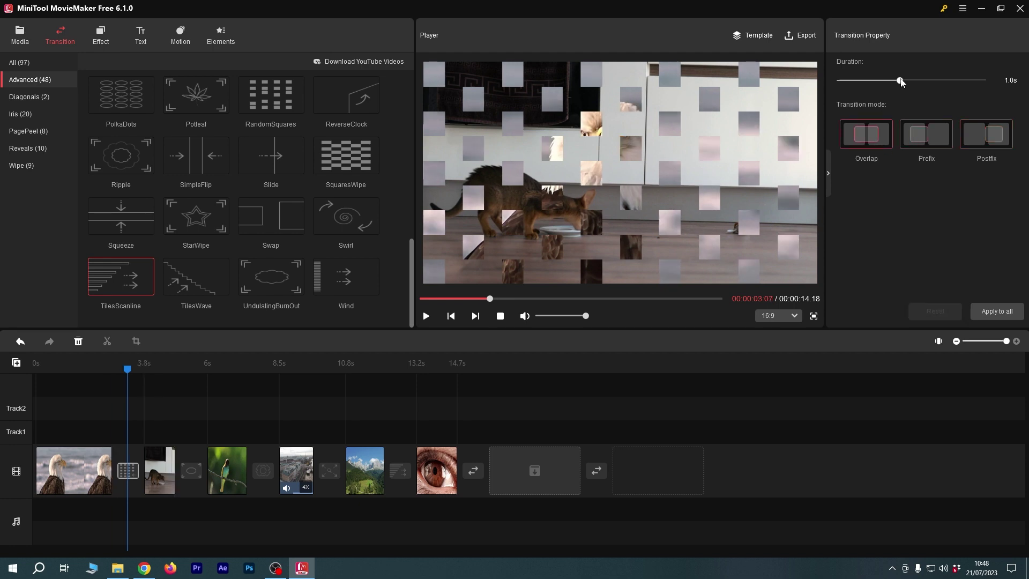
pyautogui.moveTo(912, 78); pyautogui.dragTo(995, 92)
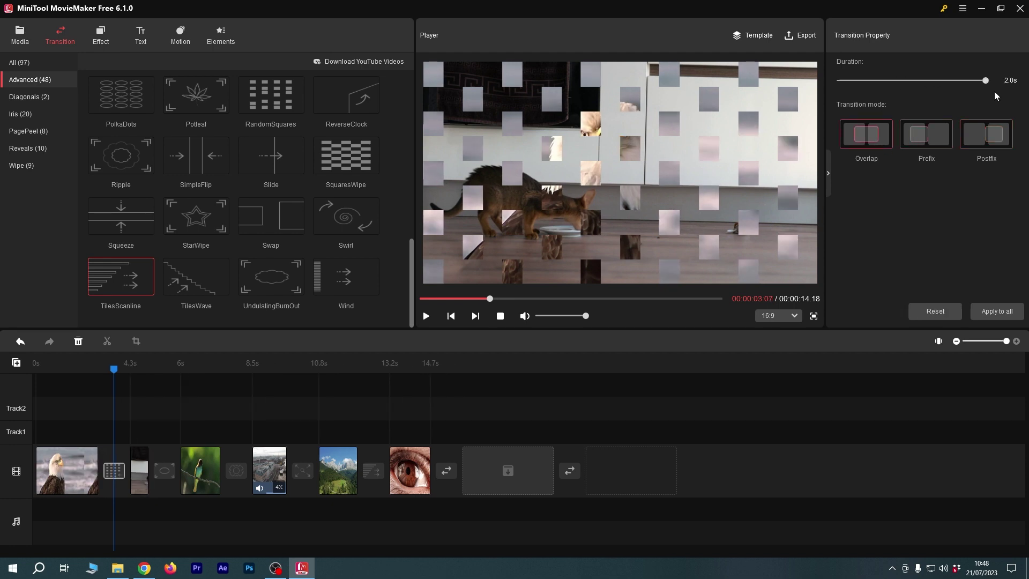
# - Play the timeline from the transition between the bee-eater and aerial Seine clips
pyautogui.click(241, 471)
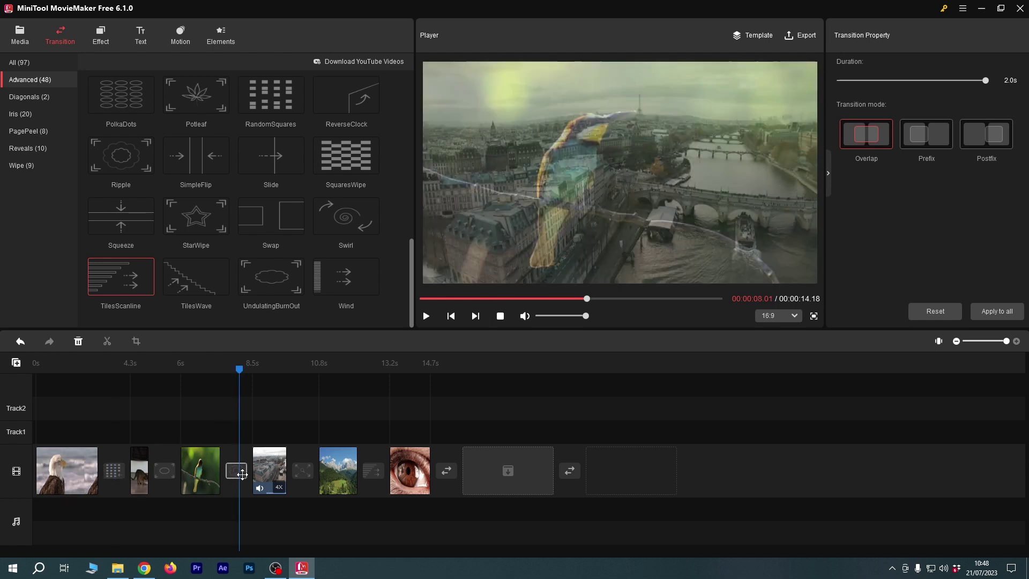
pyautogui.press('space')
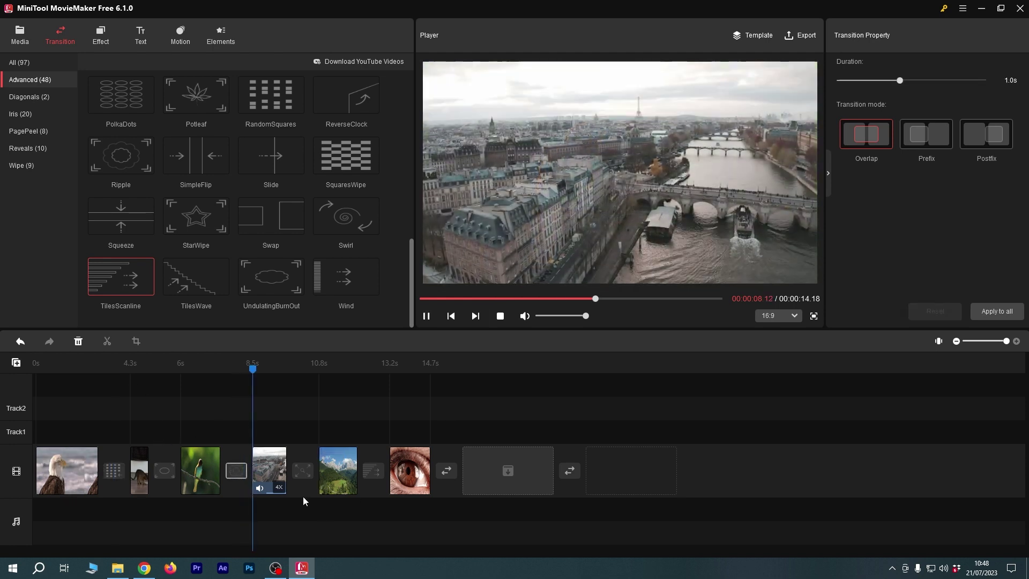
pyautogui.click(144, 401)
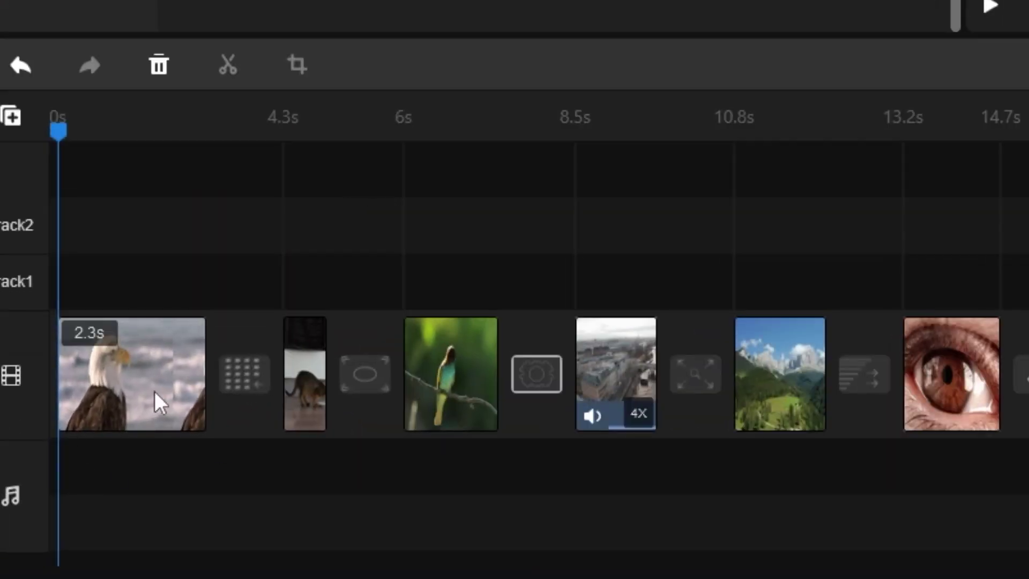
# - Select the eagle clip and review its Rotation, Speed and Basic video properties
pyautogui.click(96, 453)
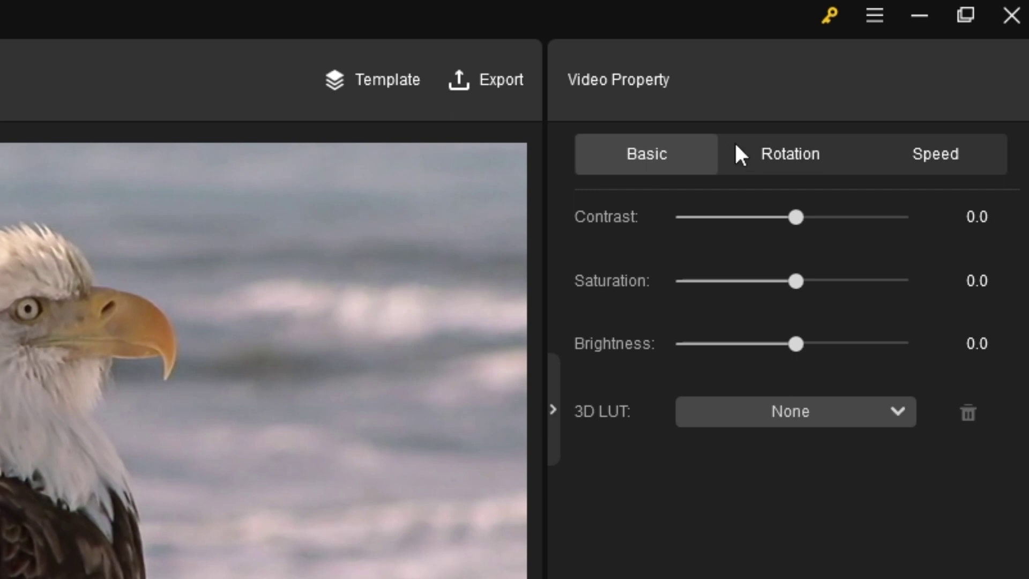
pyautogui.click(812, 156)
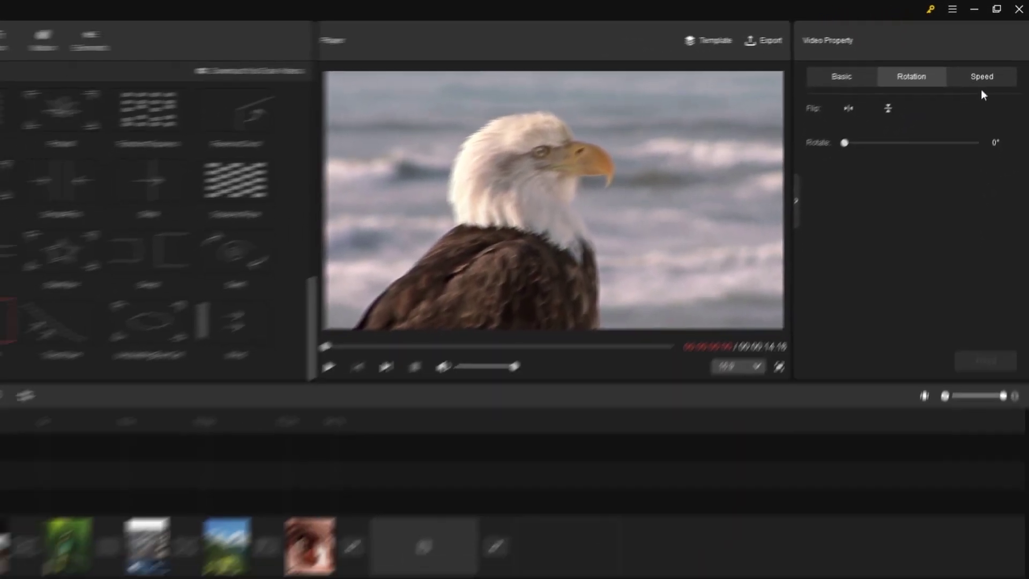
pyautogui.click(954, 122)
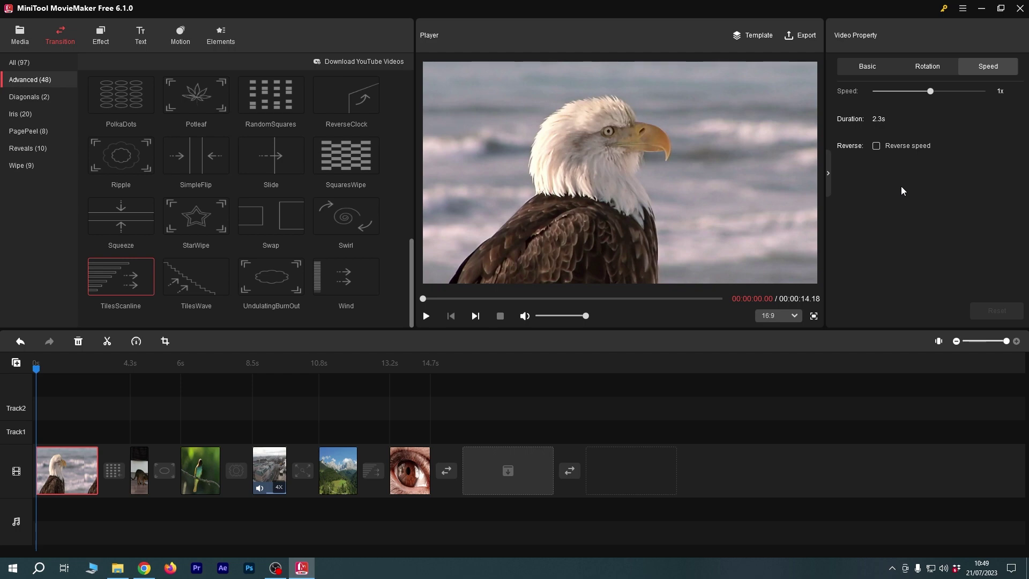
pyautogui.click(867, 66)
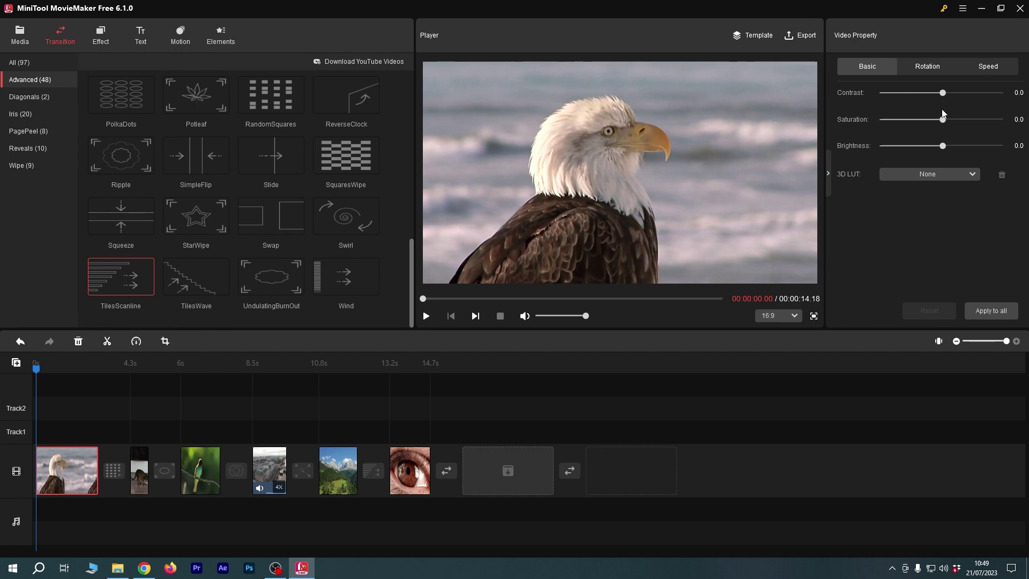
# - Set the eagle clip's Contrast to 69.8, Saturation to 54.0 and Brightness to 10.8
pyautogui.moveTo(943, 93); pyautogui.dragTo(953, 148)
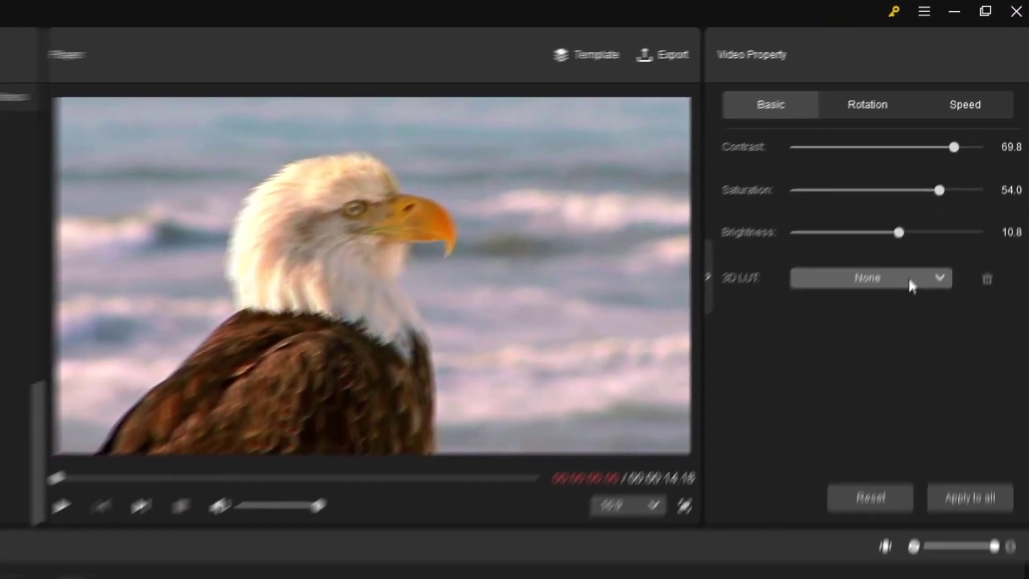
# - Look through the full list of 3D LUT presets available for the eagle clip
pyautogui.click(909, 280)
pyautogui.click(871, 282)
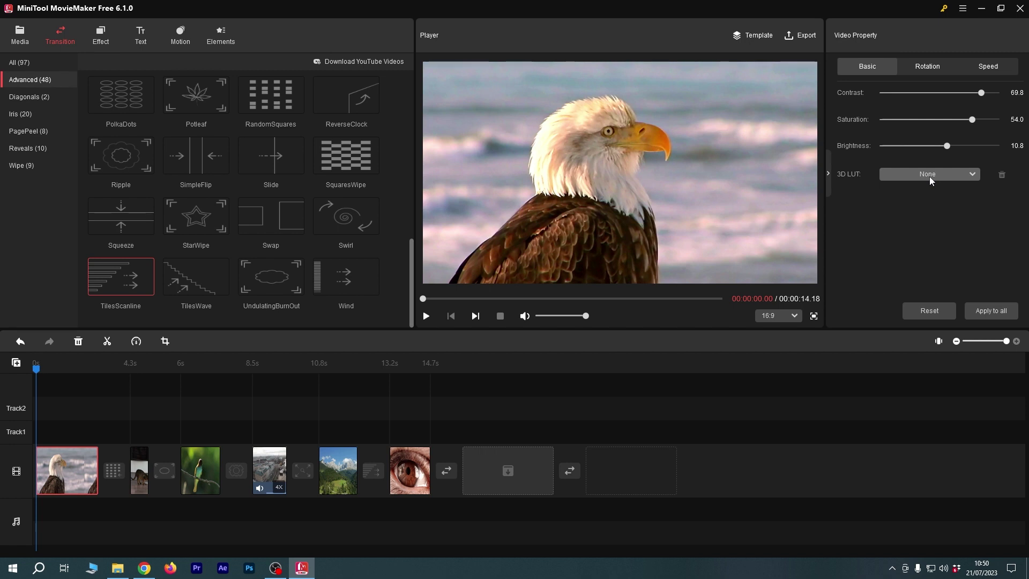
pyautogui.click(929, 175)
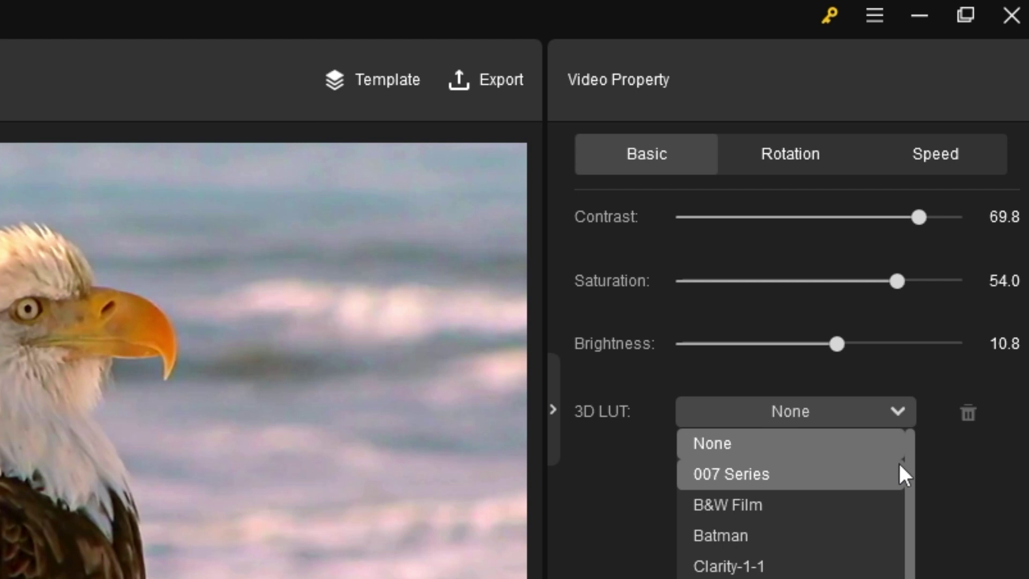
pyautogui.scroll(-10, 907, 464)
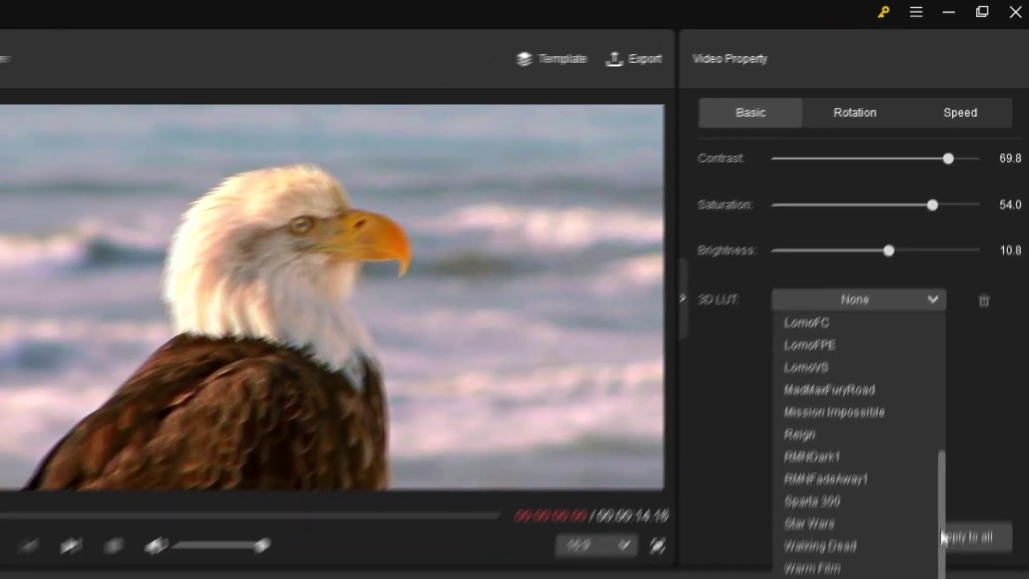
pyautogui.moveTo(942, 536); pyautogui.dragTo(941, 375)
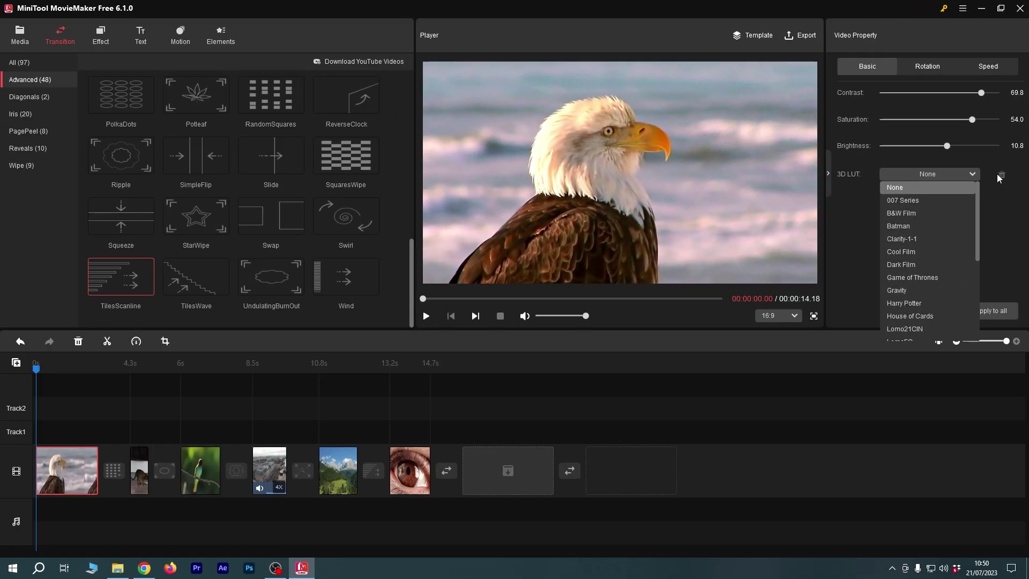
pyautogui.scroll(-10, 982, 335)
pyautogui.scroll(10, 915, 207)
pyautogui.press('Escape')
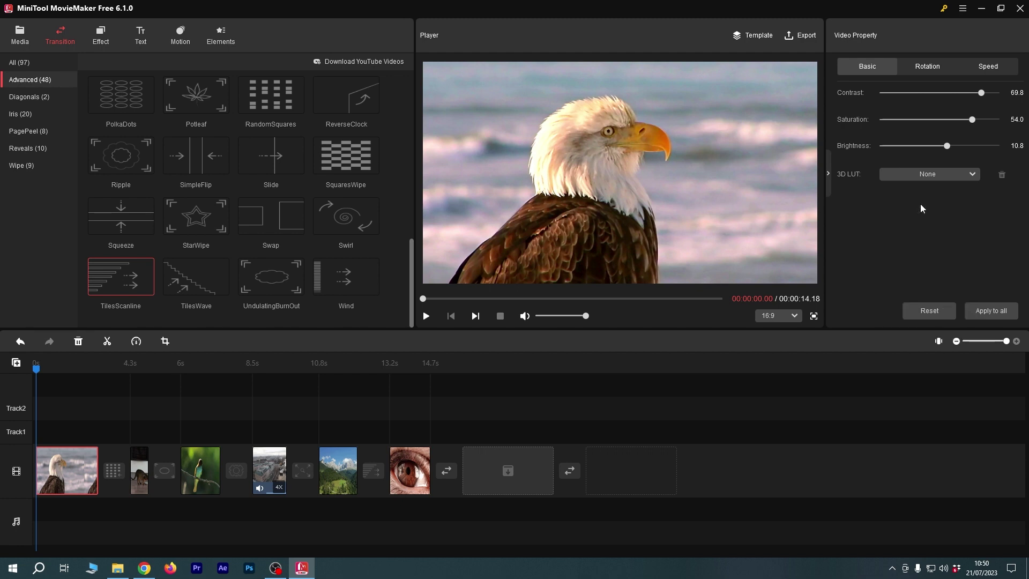
# - Try the 007 Series, Batman, Dark Film and House of Cards 3D LUTs on the eagle clip
pyautogui.click(958, 176)
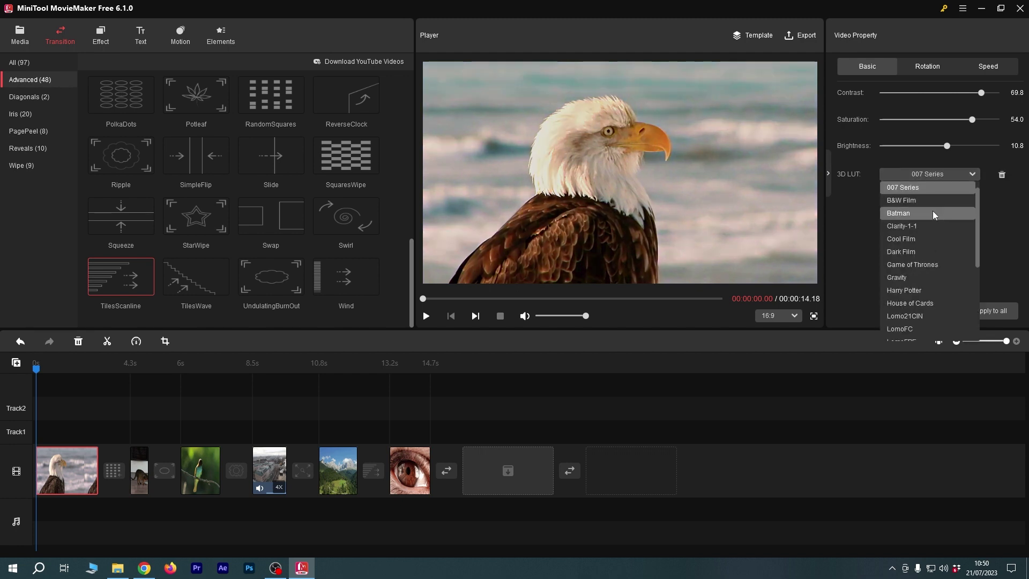
pyautogui.click(933, 212)
pyautogui.click(944, 174)
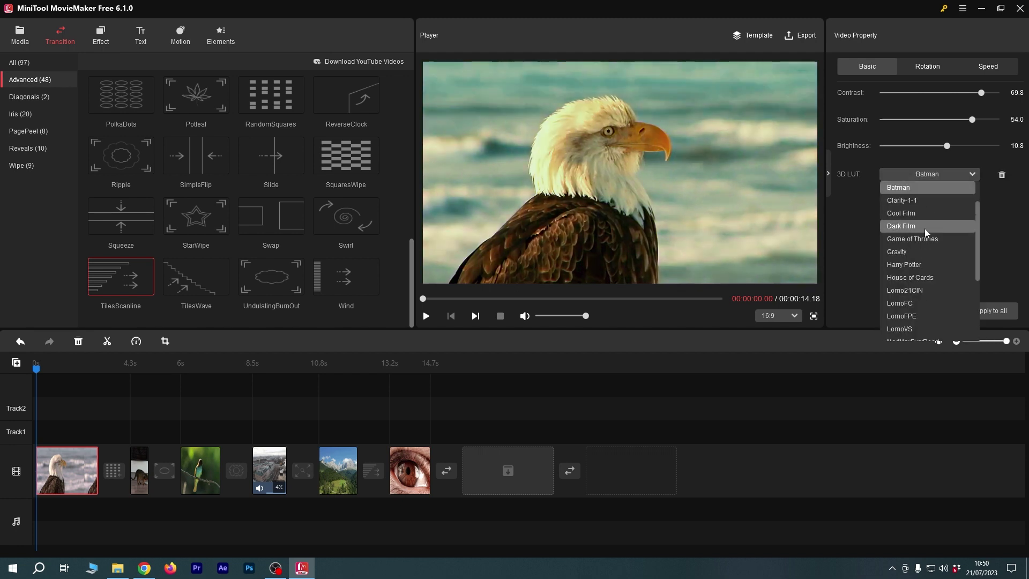
pyautogui.click(924, 228)
pyautogui.click(934, 175)
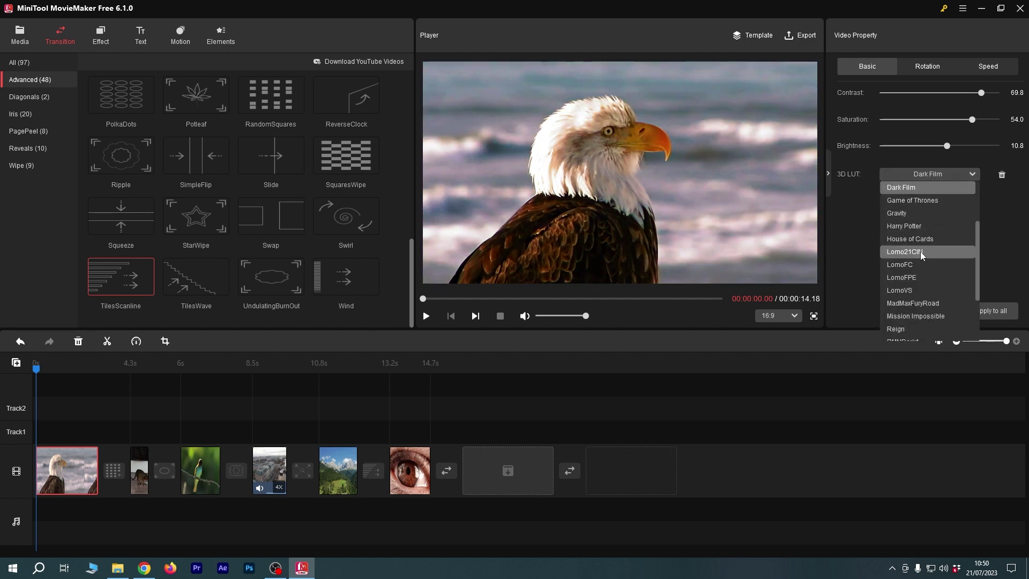
pyautogui.click(926, 237)
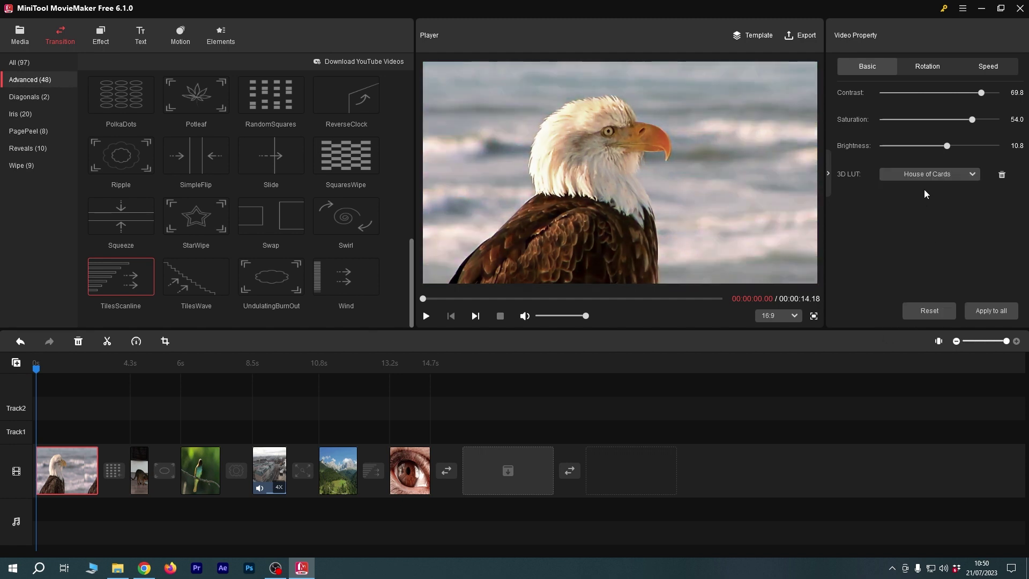
# - Try the Lomo21CIN and Warm Film 3D LUTs on the eagle clip and settle on Mission Impossible
pyautogui.click(934, 175)
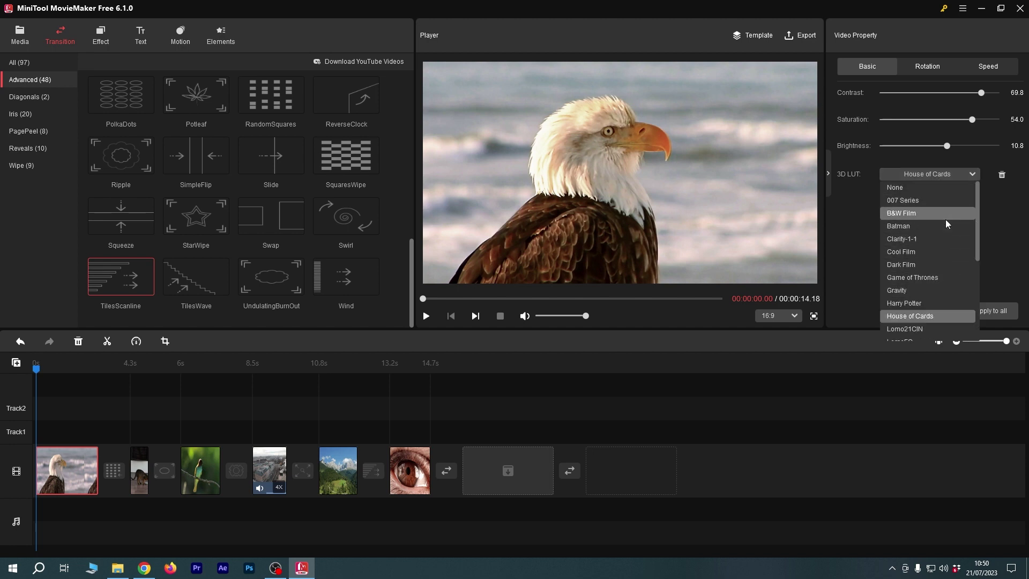
pyautogui.scroll(-4, 919, 289)
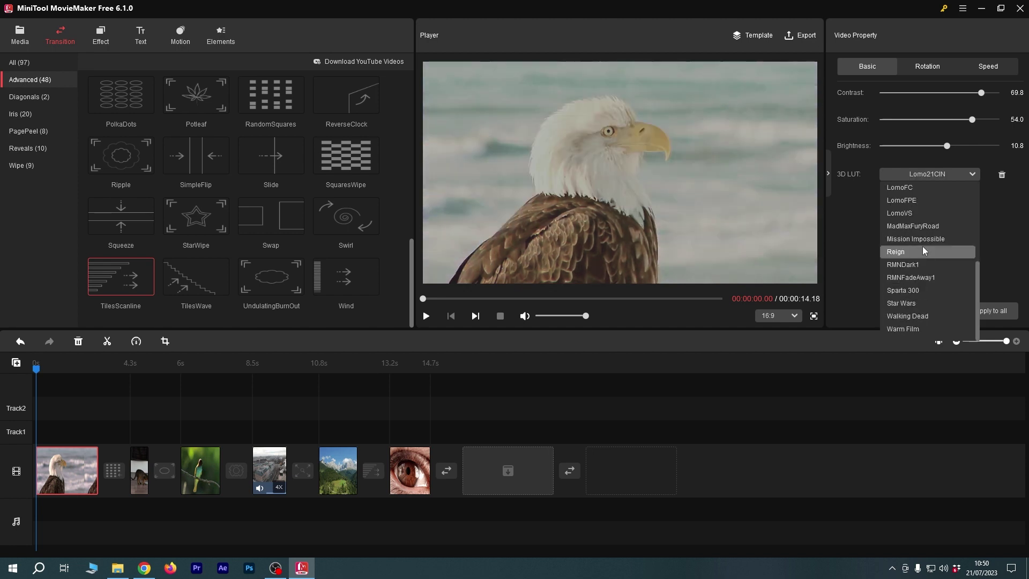
pyautogui.click(924, 329)
pyautogui.click(914, 174)
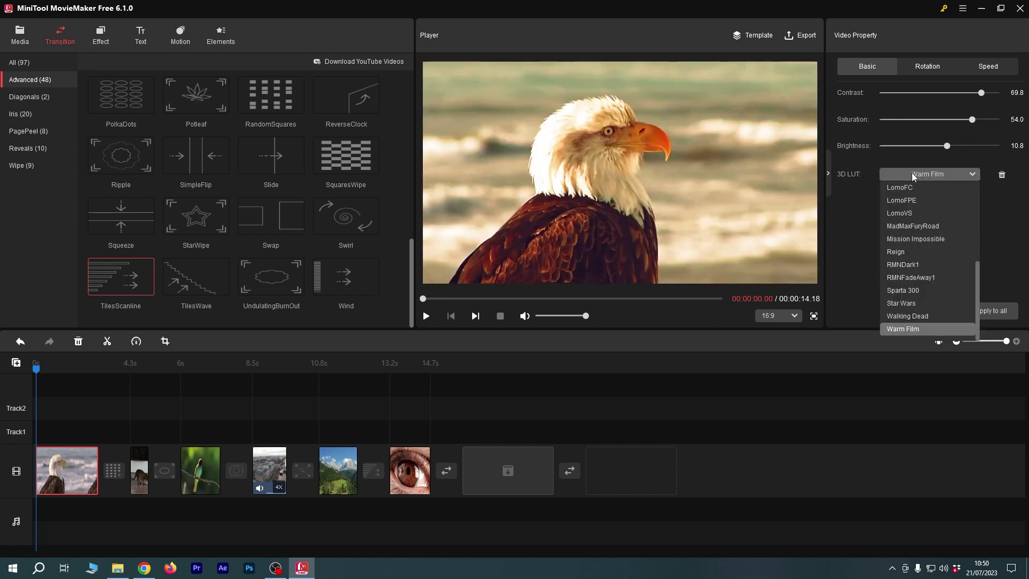
pyautogui.click(915, 239)
# - Set the eagle clip's Contrast to 51.8 and Saturation to 31.5, and apply its basic properties to all clips
pyautogui.moveTo(981, 93); pyautogui.dragTo(963, 120)
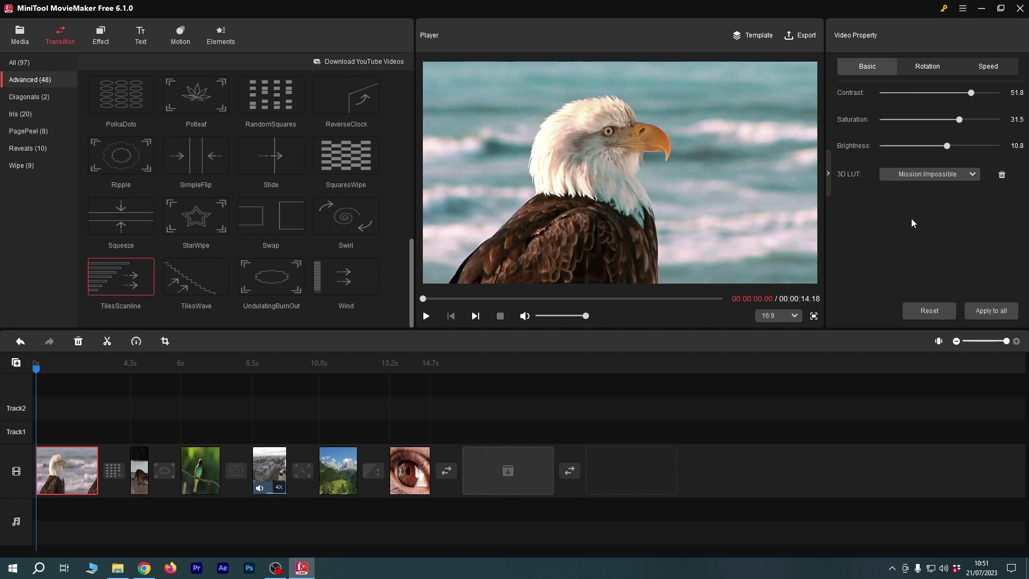
pyautogui.press('space')
pyautogui.click(991, 310)
pyautogui.press('space')
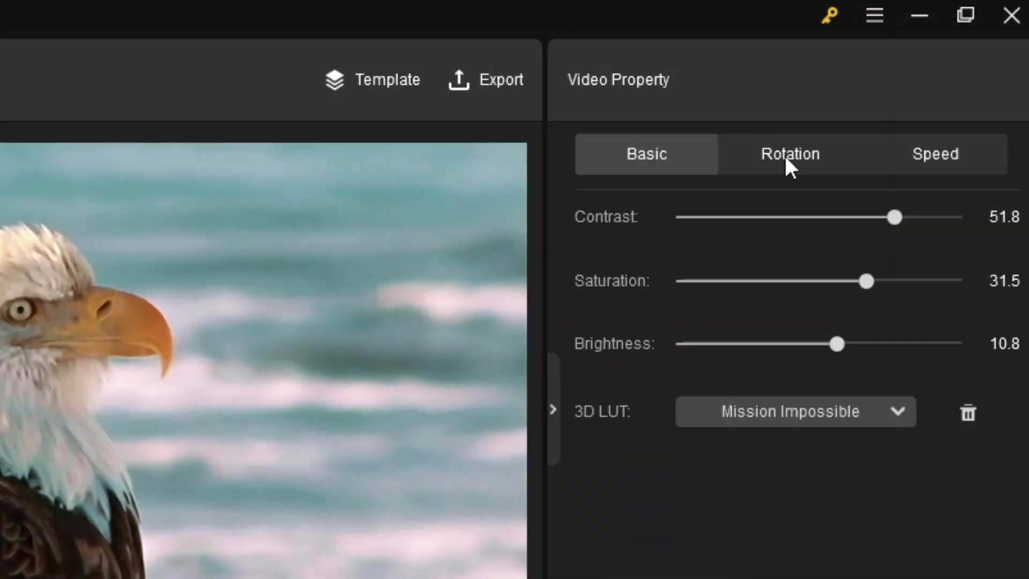
# - Try rotating the eagle clip by 39° and return its rotation to 0°
pyautogui.click(786, 158)
pyautogui.moveTo(655, 297); pyautogui.dragTo(723, 262)
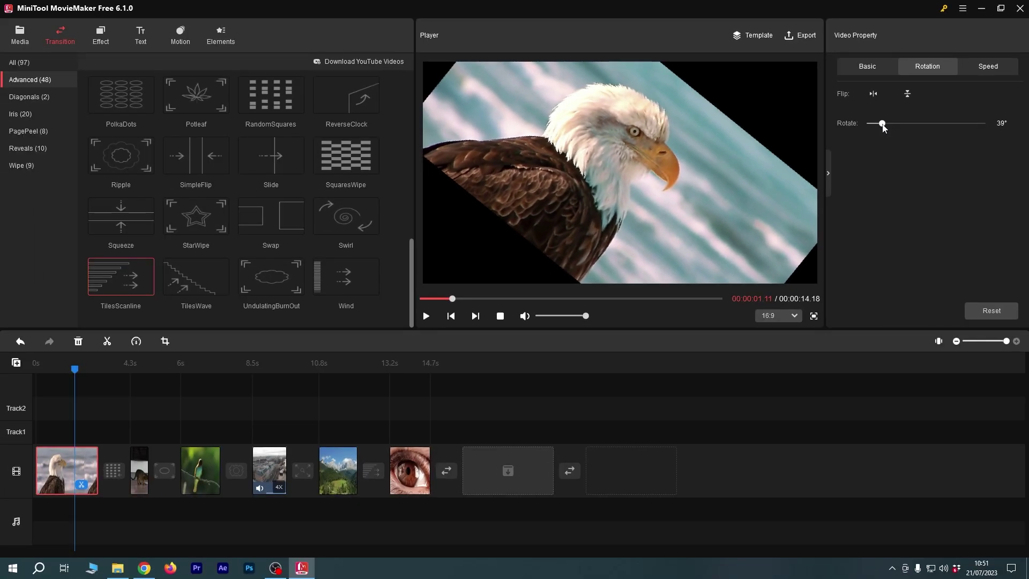
pyautogui.moveTo(883, 127); pyautogui.dragTo(869, 127)
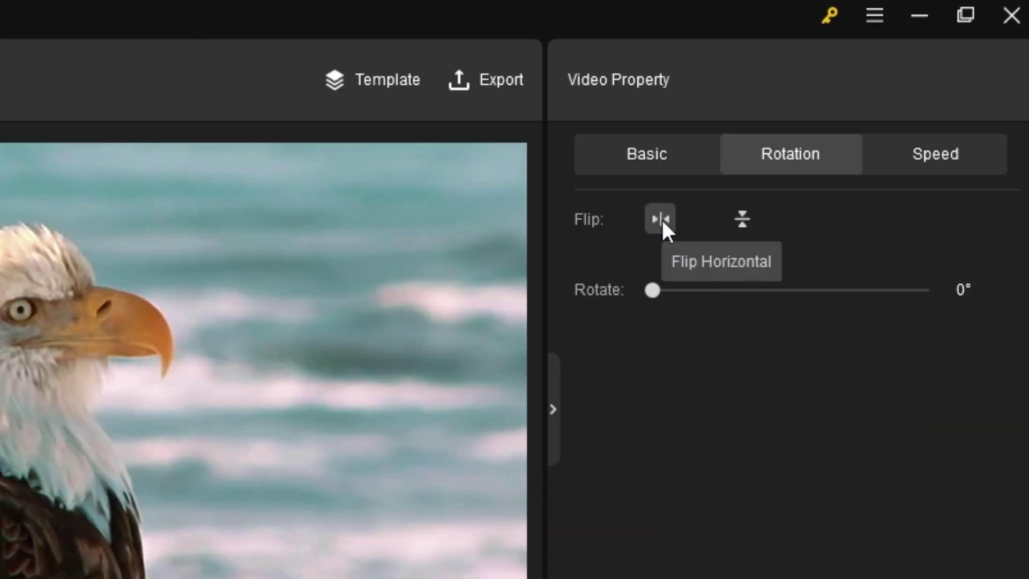
# - Try flipping the eagle clip horizontally and vertically, and undo both flips
pyautogui.click(662, 220)
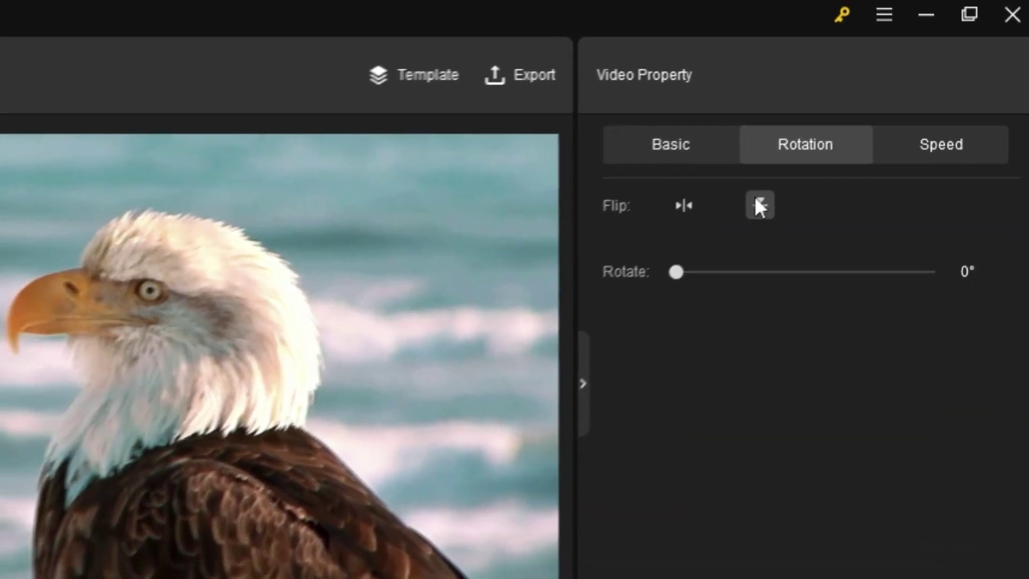
pyautogui.click(759, 204)
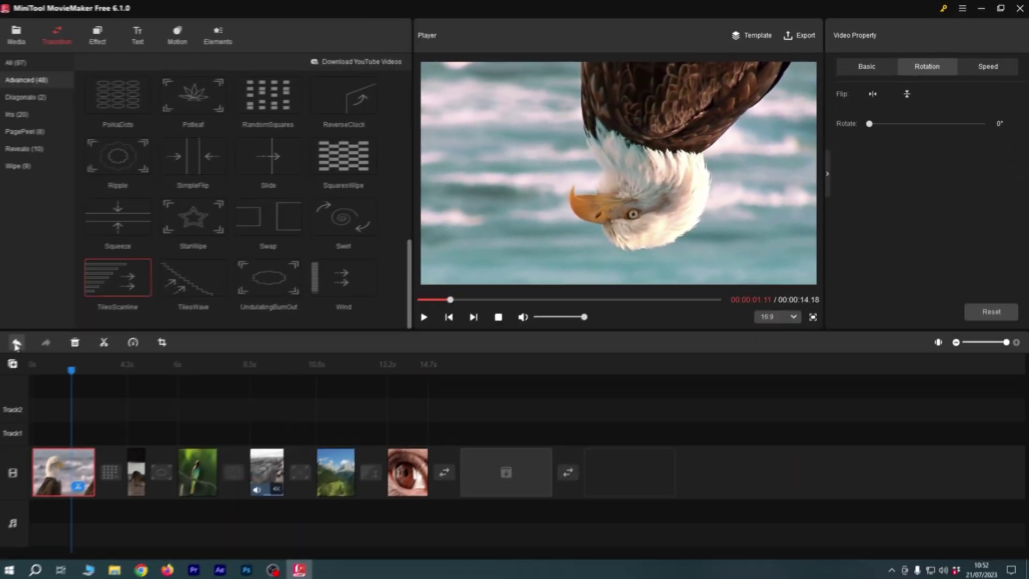
pyautogui.click(17, 343)
pyautogui.click(17, 343)
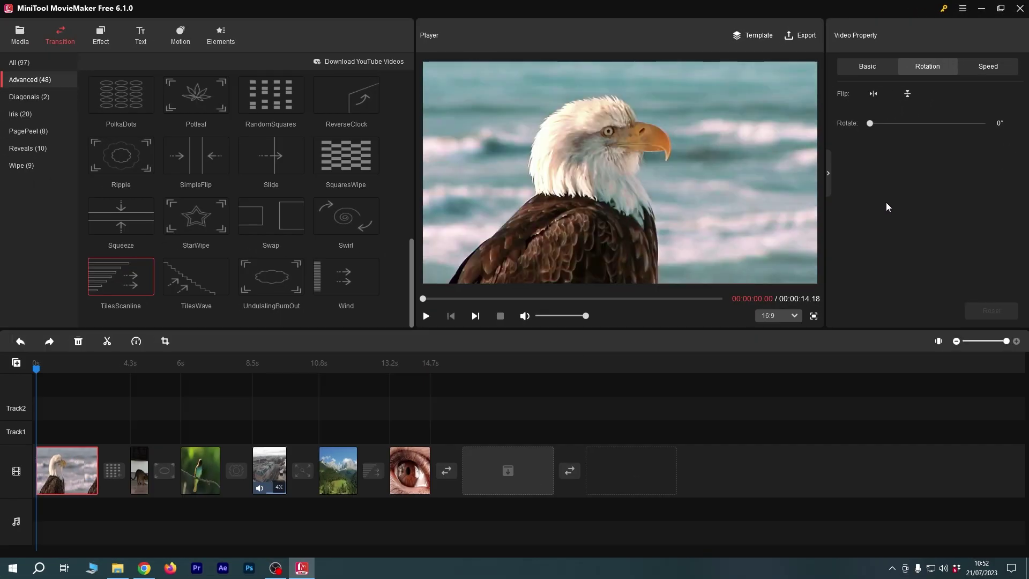
# - Try slowing the eagle clip to 0.01x and return its speed to 1x
pyautogui.click(988, 66)
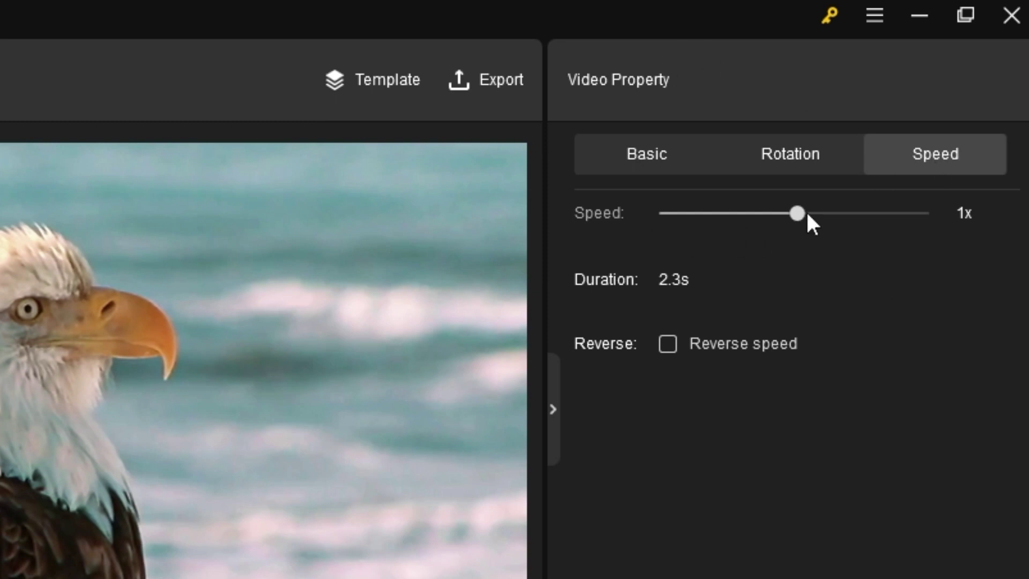
pyautogui.moveTo(795, 213); pyautogui.dragTo(648, 215)
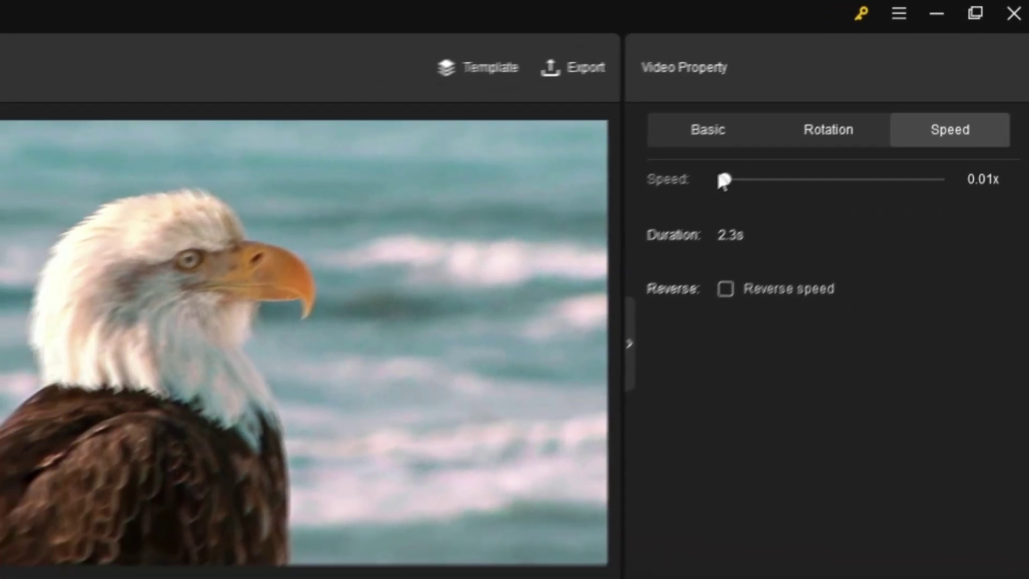
pyautogui.moveTo(721, 180); pyautogui.dragTo(793, 182)
pyautogui.moveTo(909, 96); pyautogui.dragTo(931, 92)
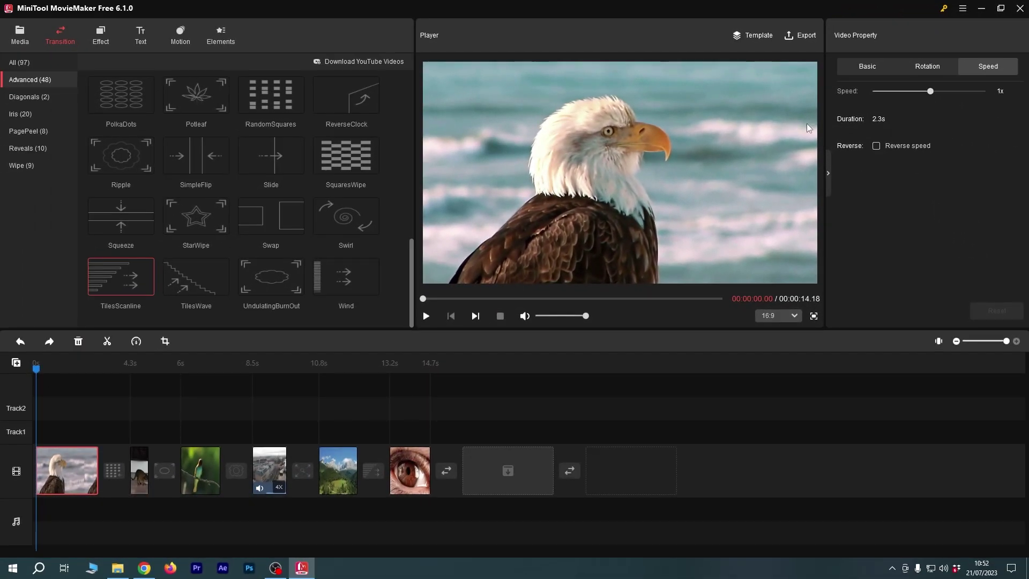
# - Enable reverse speed for the eagle clip
pyautogui.click(876, 147)
pyautogui.click(877, 147)
pyautogui.click(876, 146)
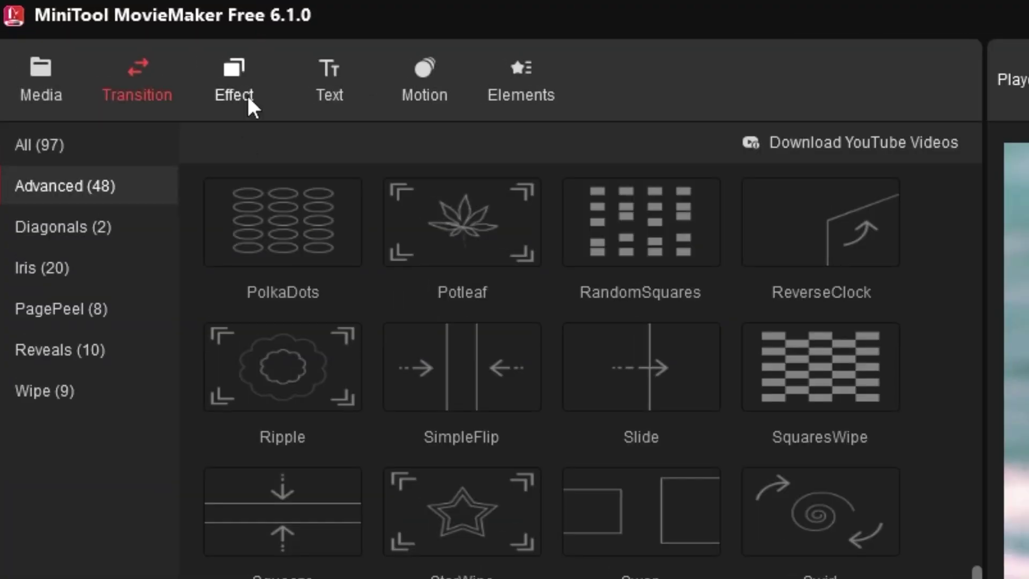
# - Apply the Flushed effect from the effects library to the bee-eater clip and preview it
pyautogui.click(245, 78)
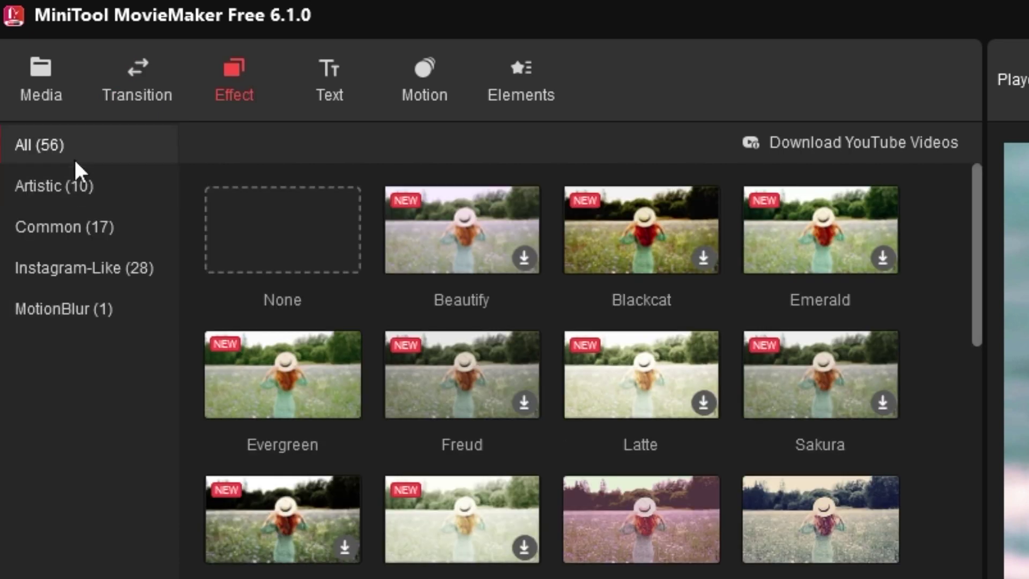
pyautogui.moveTo(984, 270); pyautogui.dragTo(983, 139)
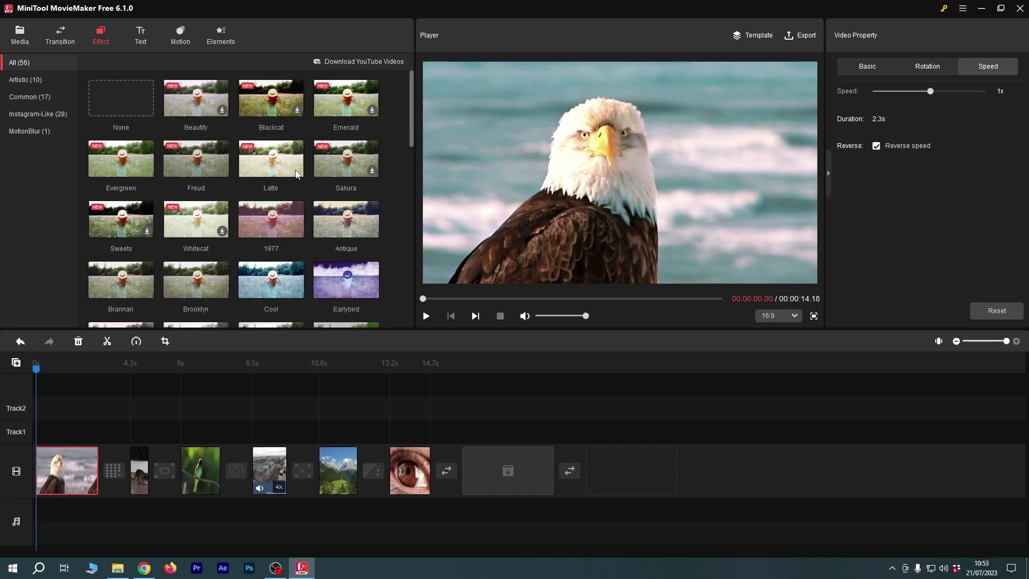
pyautogui.scroll(-4, 293, 204)
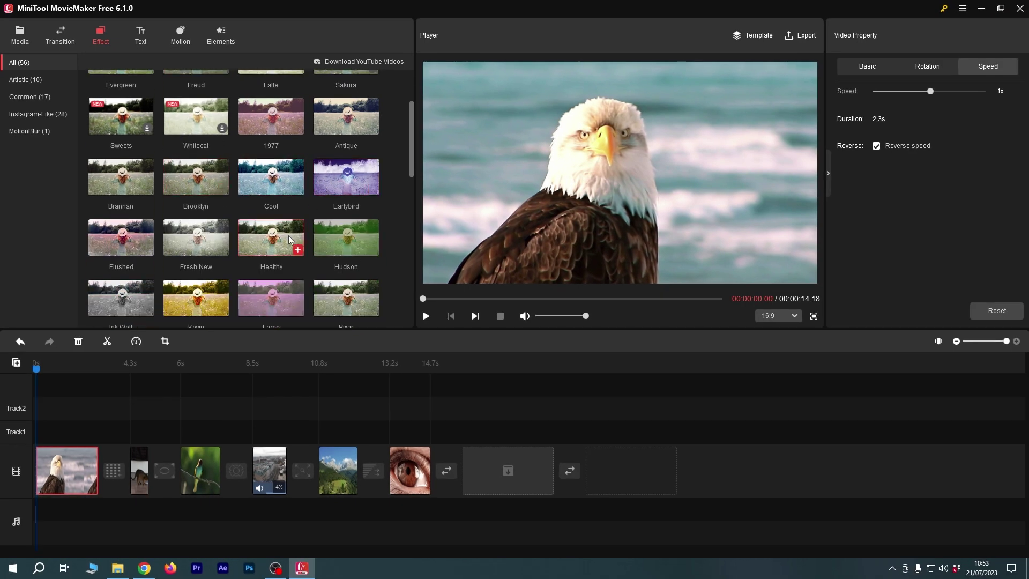
pyautogui.moveTo(142, 371); pyautogui.dragTo(202, 425)
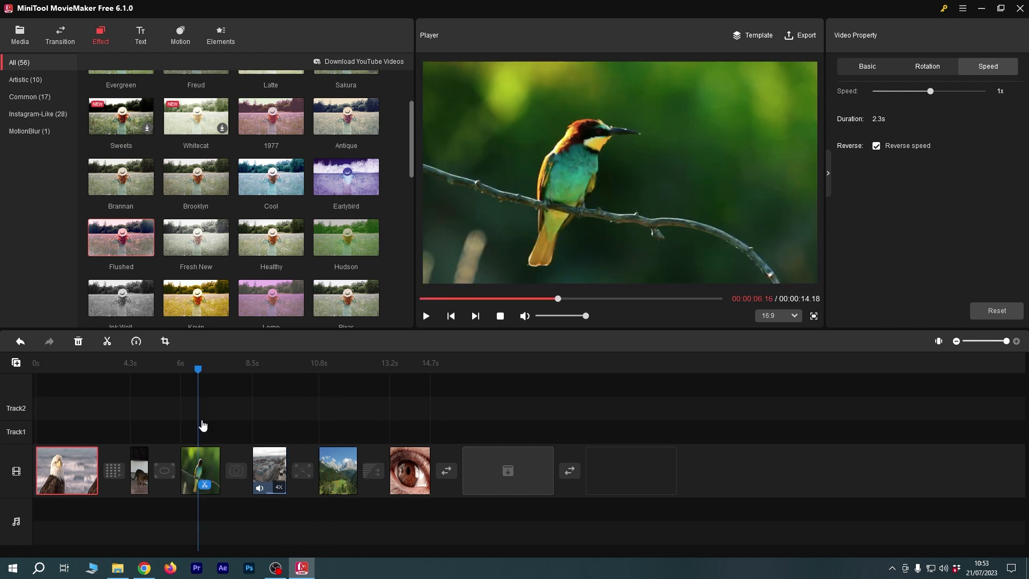
pyautogui.click(201, 473)
pyautogui.click(200, 370)
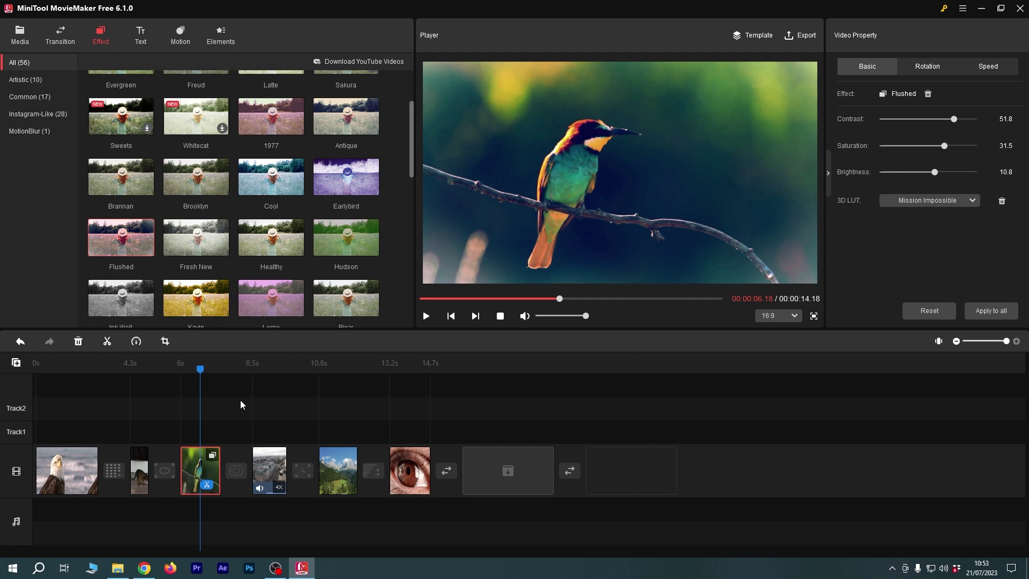
# - Undo the Flushed effect on the bee-eater clip and remove the clip's 3D LUT
pyautogui.click(25, 341)
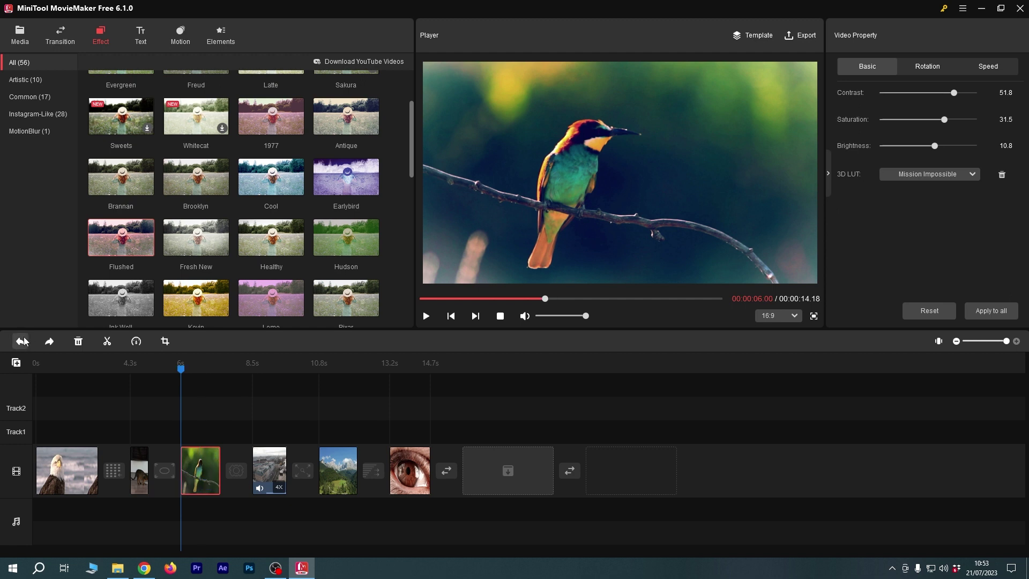
pyautogui.click(1001, 176)
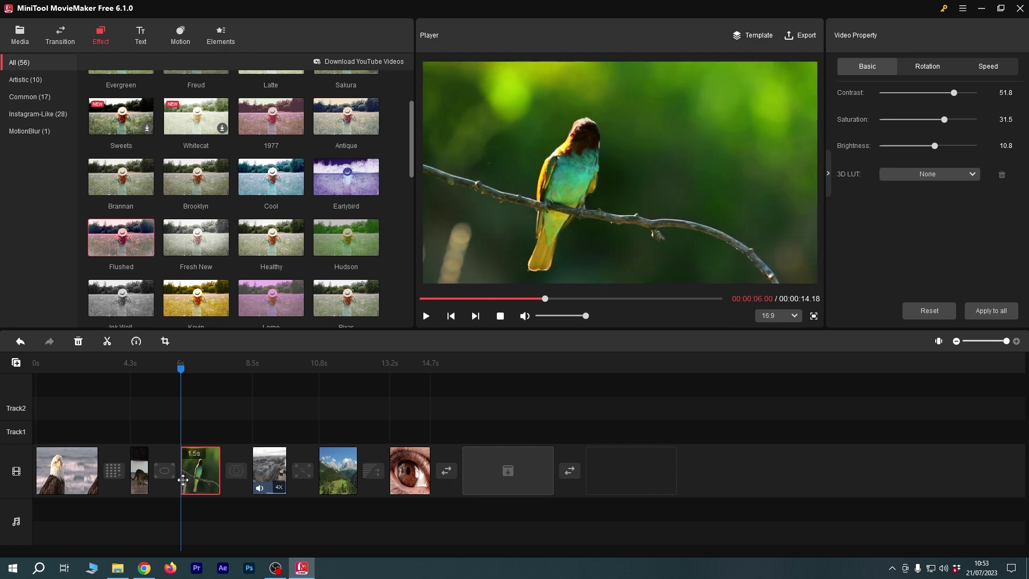
pyautogui.moveTo(187, 373); pyautogui.dragTo(205, 375)
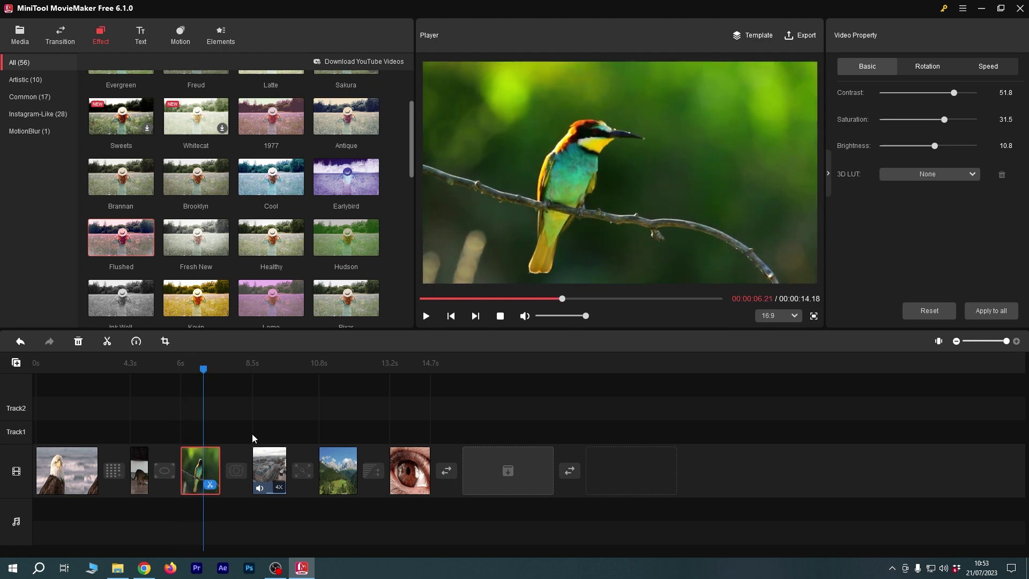
# - Reapply the Flushed effect to the bee-eater clip and check the frame at 00:00:07.09
pyautogui.moveTo(209, 464); pyautogui.dragTo(209, 464)
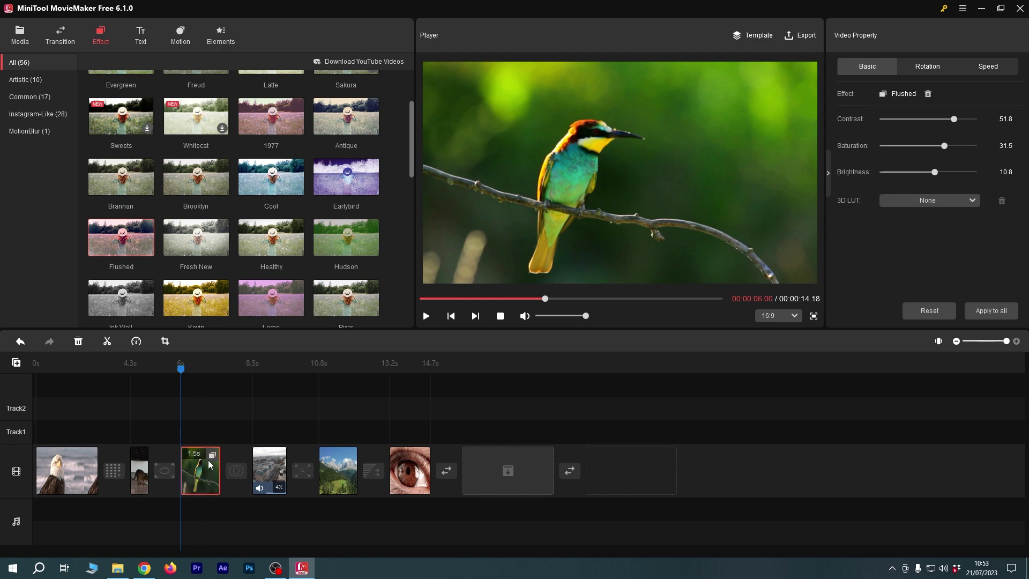
pyautogui.click(218, 386)
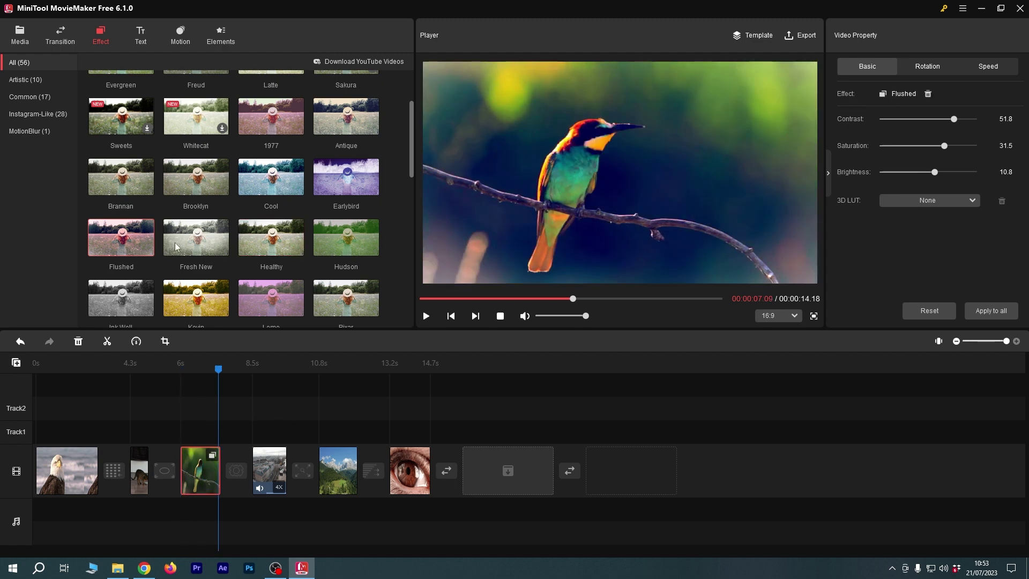
# - Try the Healthy and Calm effects on the bee-eater clip and delete the applied effect
pyautogui.moveTo(200, 466); pyautogui.dragTo(200, 468)
pyautogui.scroll(-1, 229, 242)
pyautogui.scroll(-4, 229, 241)
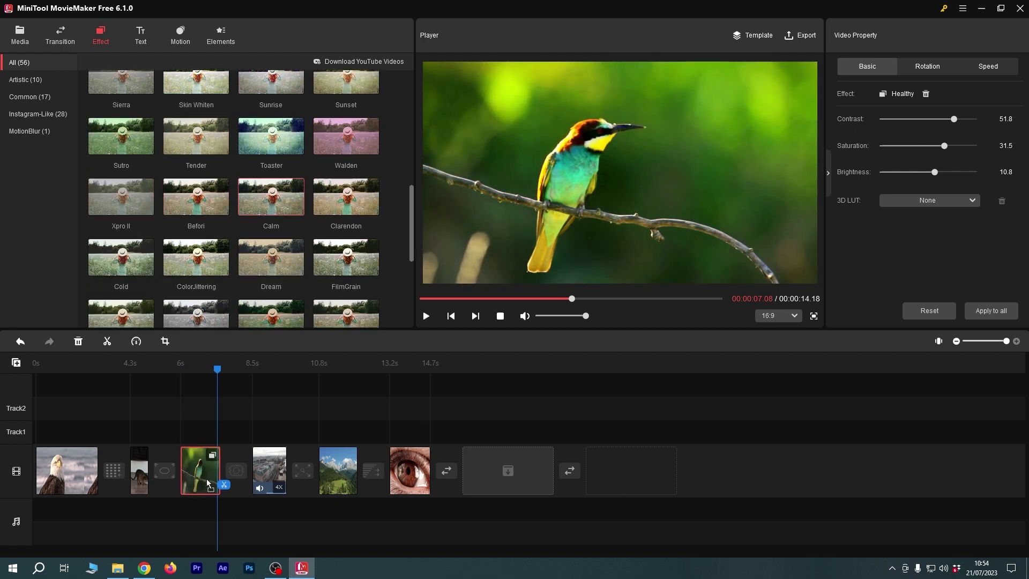
pyautogui.moveTo(208, 483); pyautogui.dragTo(208, 483)
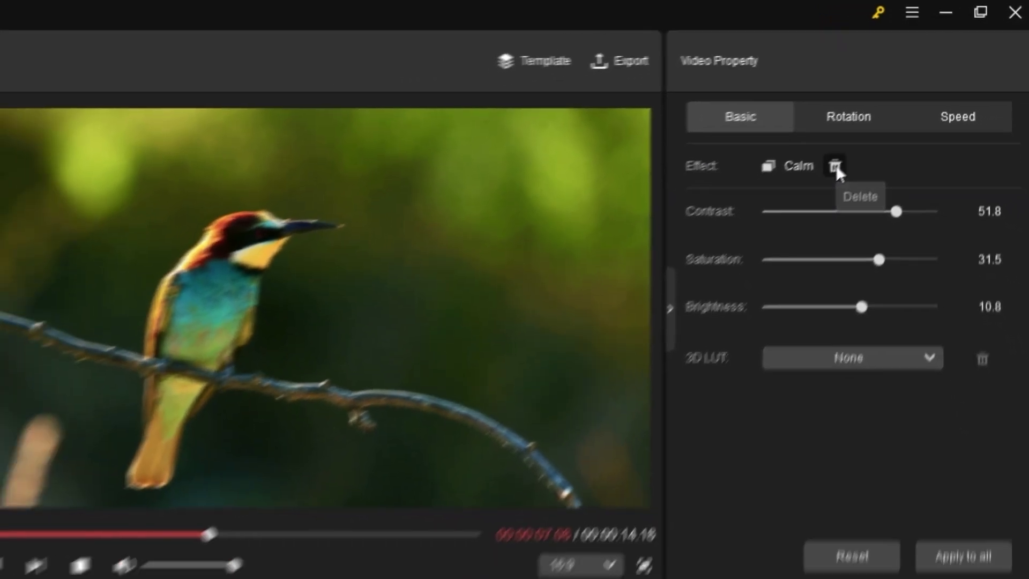
pyautogui.click(772, 219)
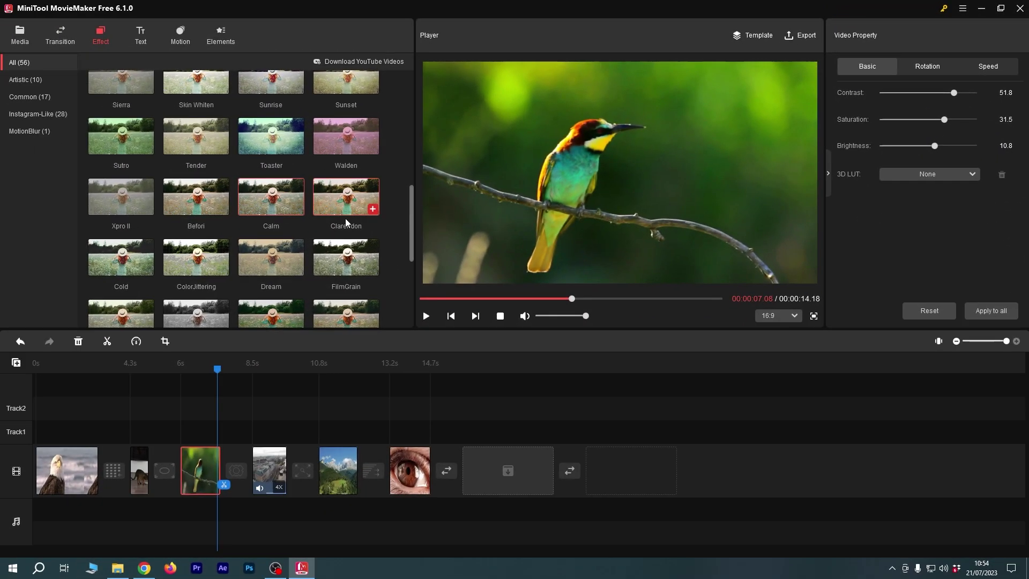
# - Try the OldPhoto and Refresh effects on the bee-eater clip and apply the Dream effect to the city clip
pyautogui.moveTo(196, 199); pyautogui.dragTo(200, 470)
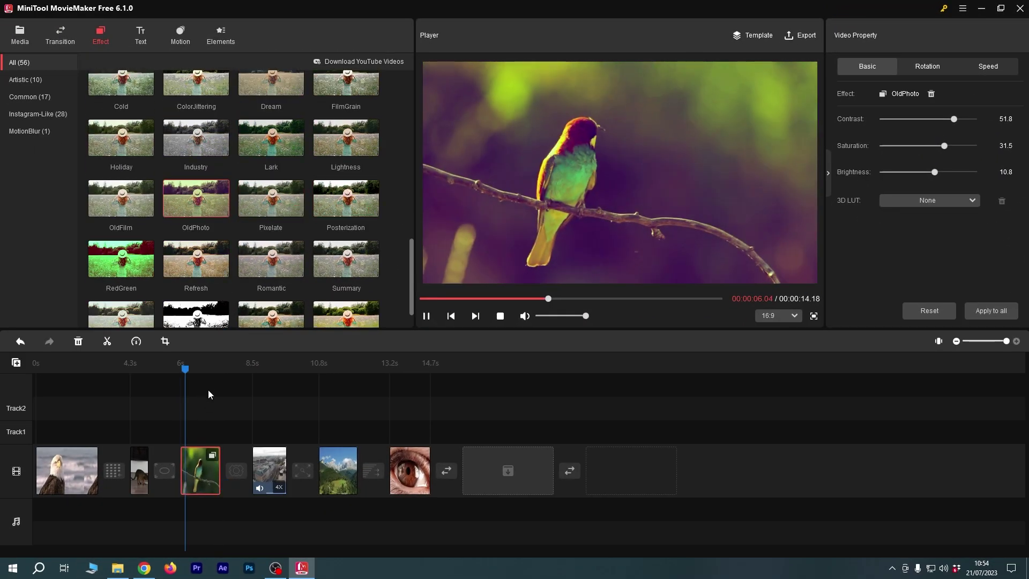
pyautogui.moveTo(196, 259); pyautogui.dragTo(200, 470)
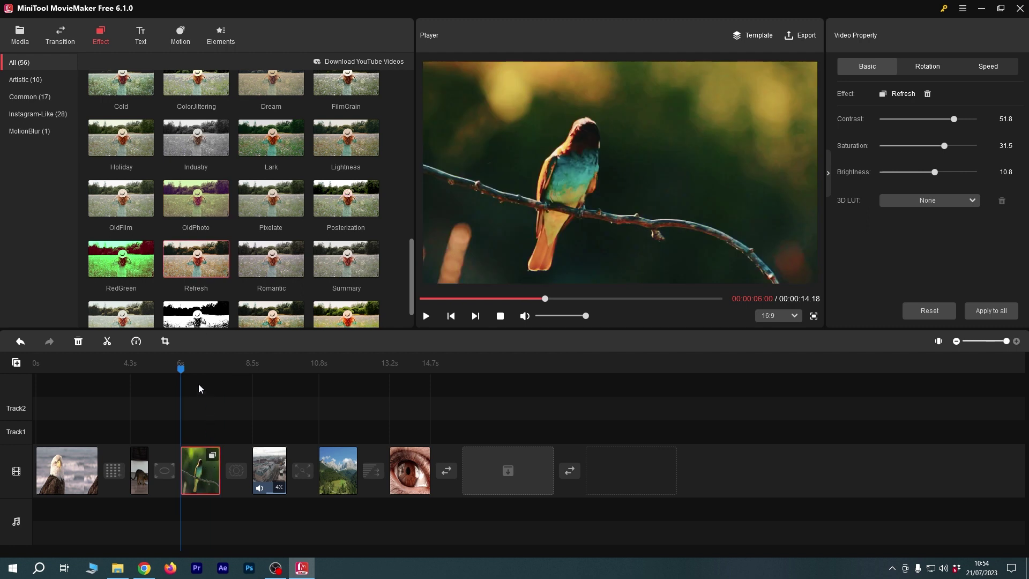
pyautogui.scroll(-5, 234, 198)
pyautogui.moveTo(121, 213); pyautogui.dragTo(205, 481)
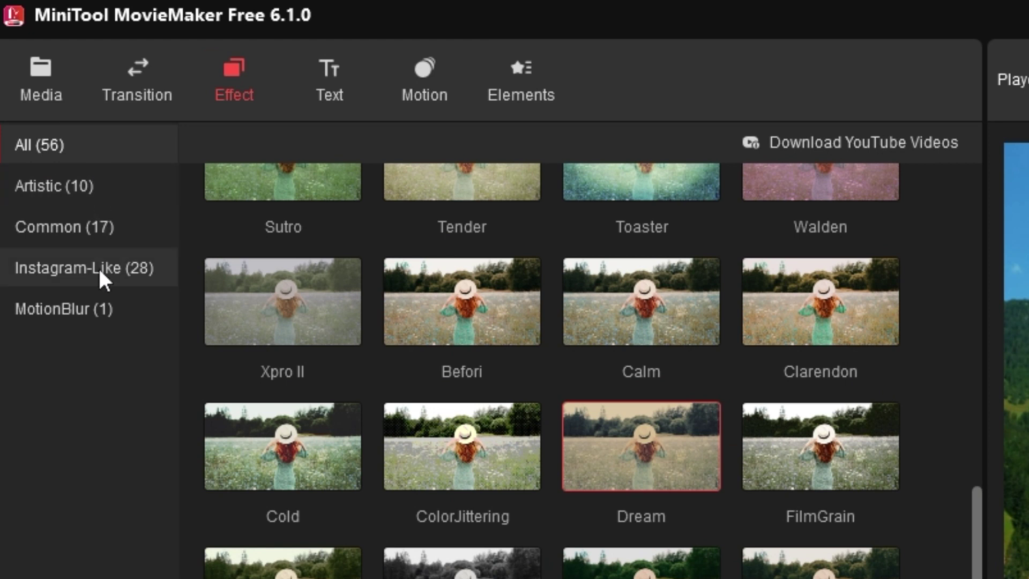
# - Browse the effect categories, including Instagram-Like and MotionBlur
pyautogui.click(44, 113)
pyautogui.click(94, 311)
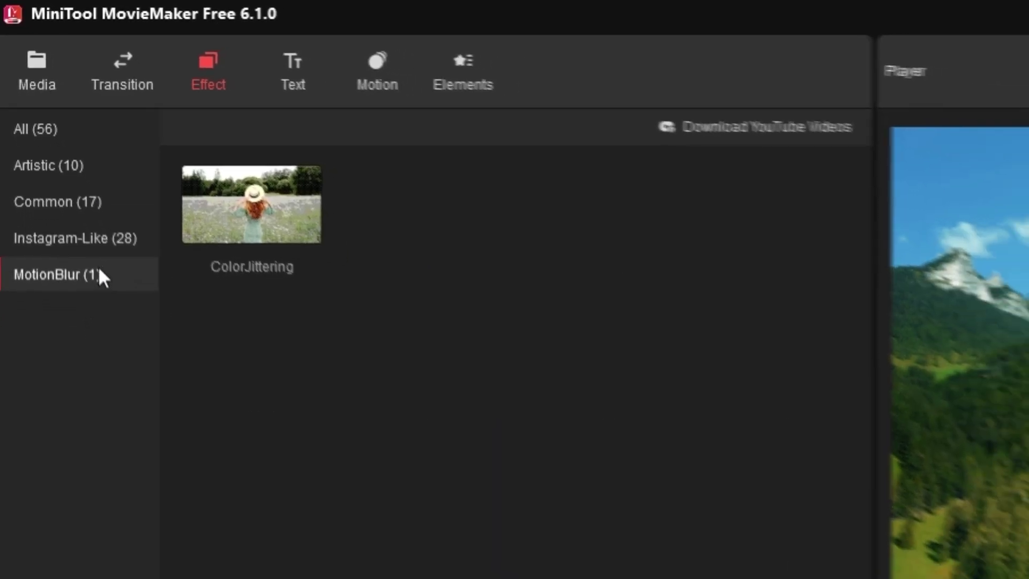
pyautogui.click(124, 272)
pyautogui.scroll(3, 643, 241)
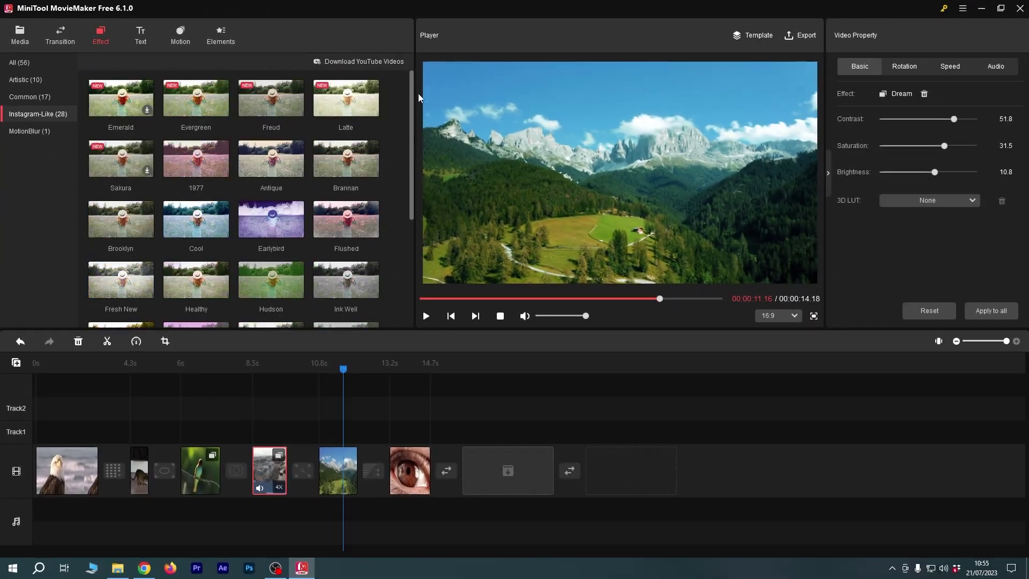
pyautogui.scroll(-3, 414, 248)
pyautogui.click(13, 81)
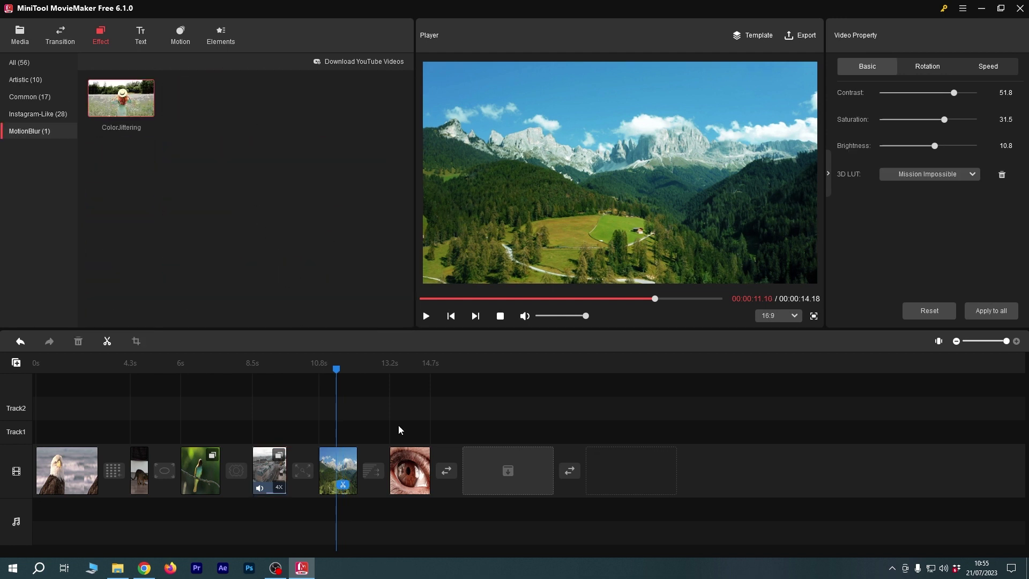
pyautogui.click(409, 427)
# - Look over the text templates and narrow them to the Title category
pyautogui.click(154, 36)
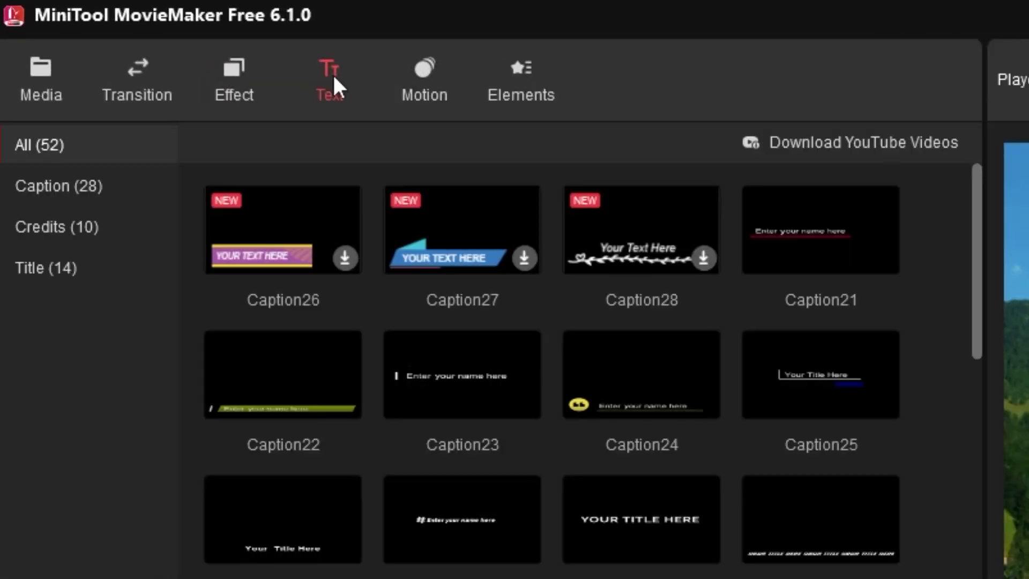
pyautogui.moveTo(976, 211); pyautogui.dragTo(875, 184)
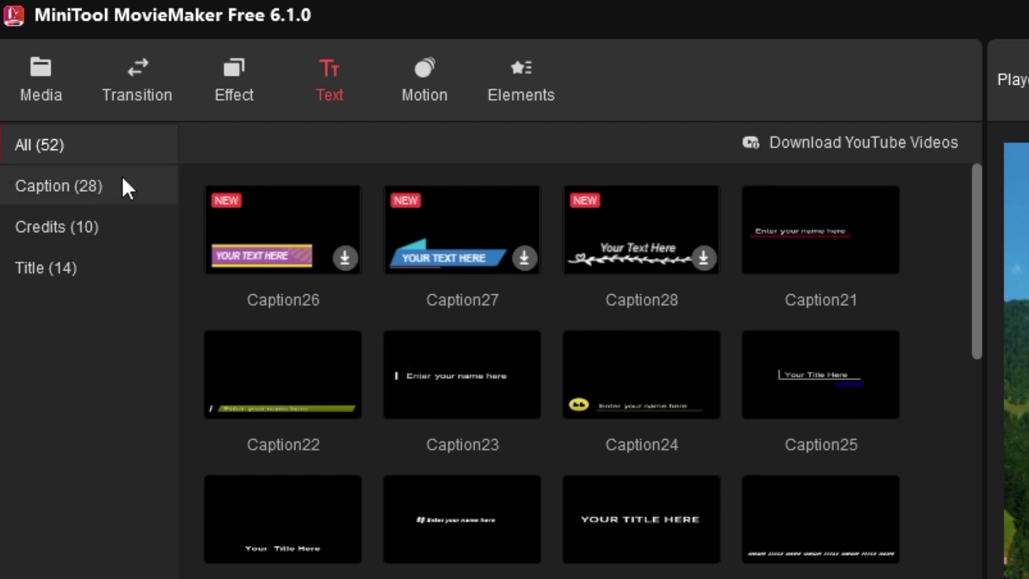
pyautogui.click(75, 268)
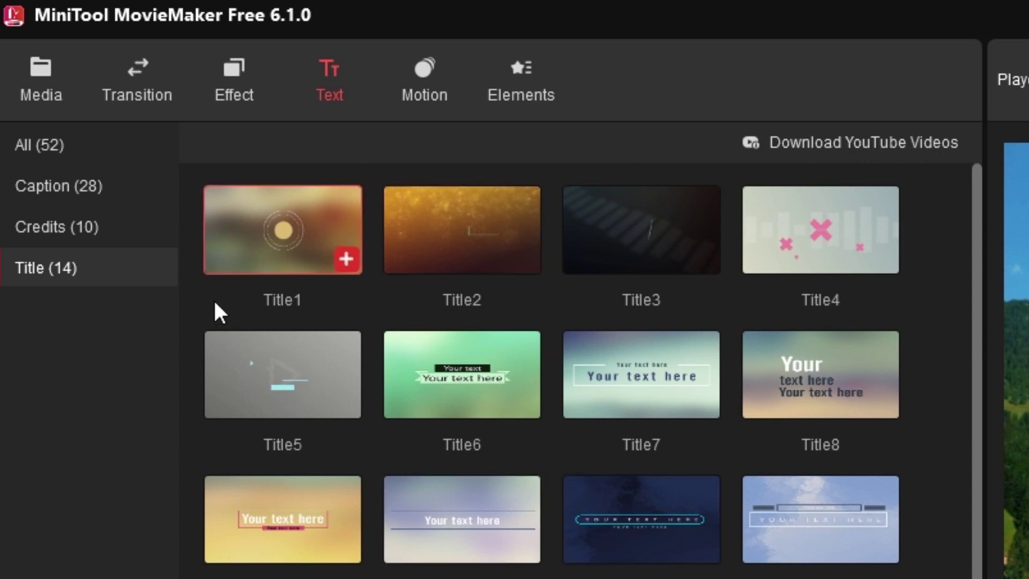
# - Try adding the Title2 template after the last clip and moving it to the timeline's start, and undo the insertion
pyautogui.moveTo(455, 226)
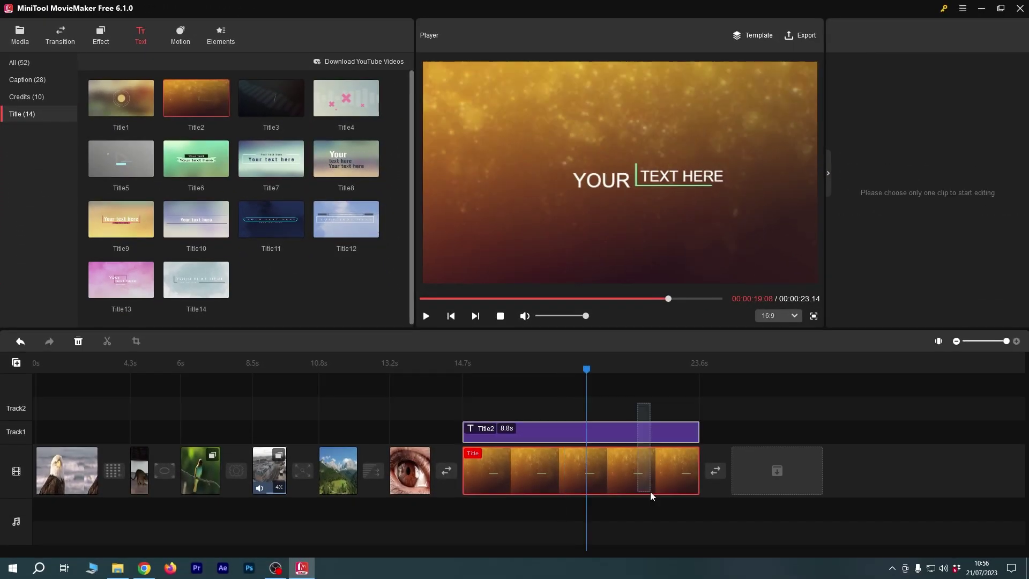
pyautogui.moveTo(712, 534); pyautogui.dragTo(41, 536)
pyautogui.moveTo(38, 477); pyautogui.dragTo(38, 477)
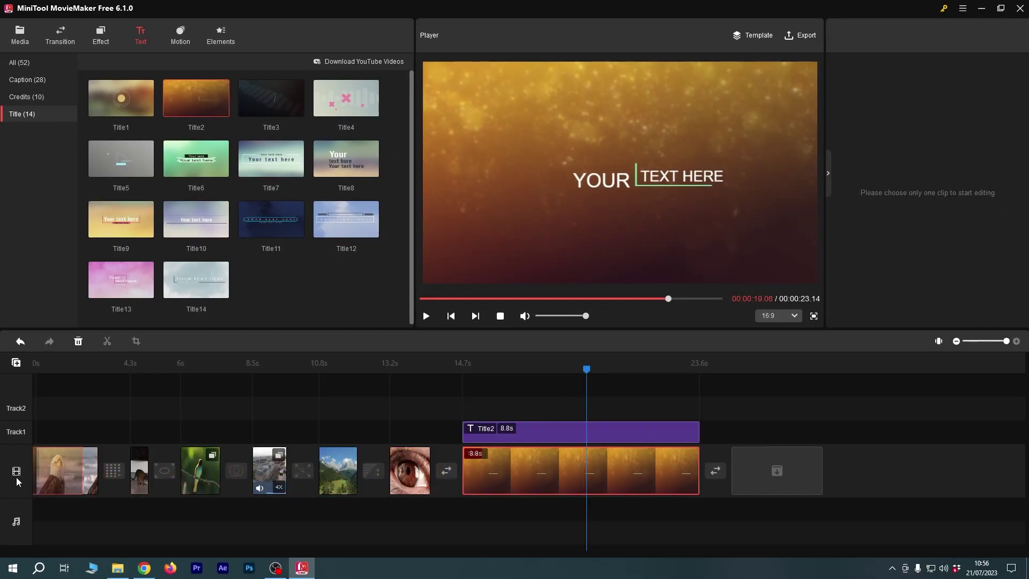
pyautogui.hotkey('ctrl', 'z')
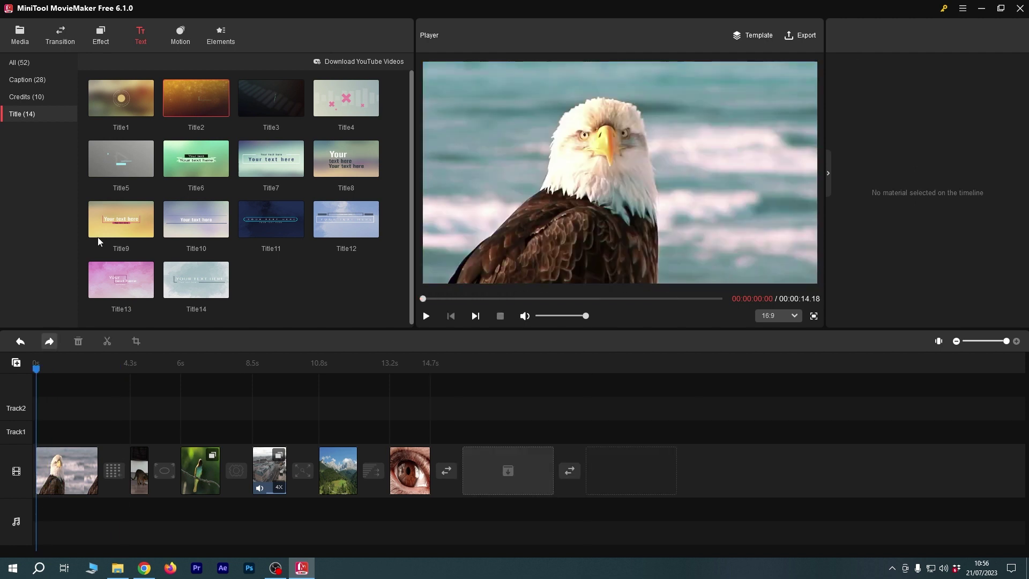
# - Insert the Title2 template at the start of the timeline and preview other title templates such as Title7 and Title11
pyautogui.click(222, 110)
pyautogui.press('space')
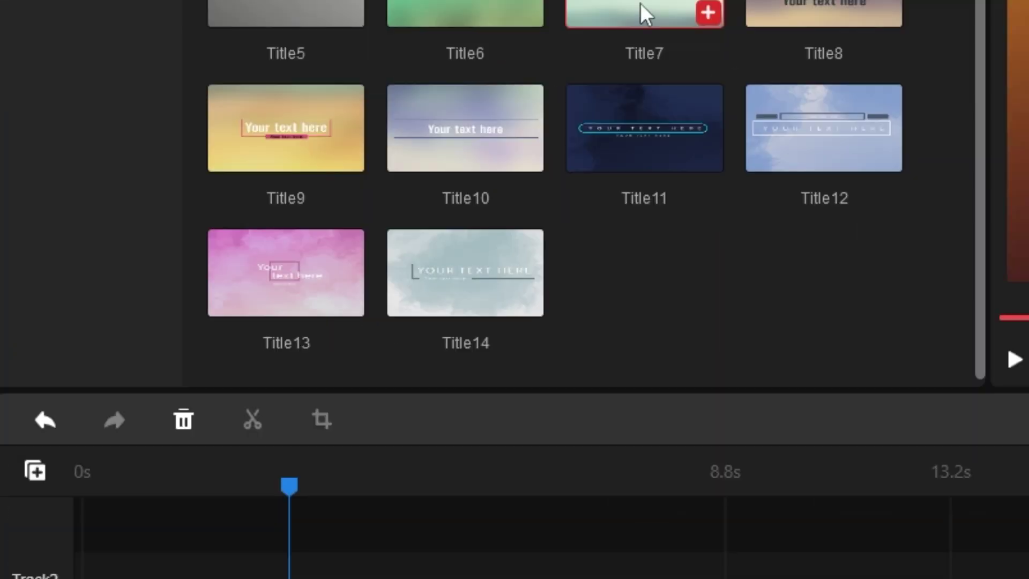
pyautogui.moveTo(272, 171)
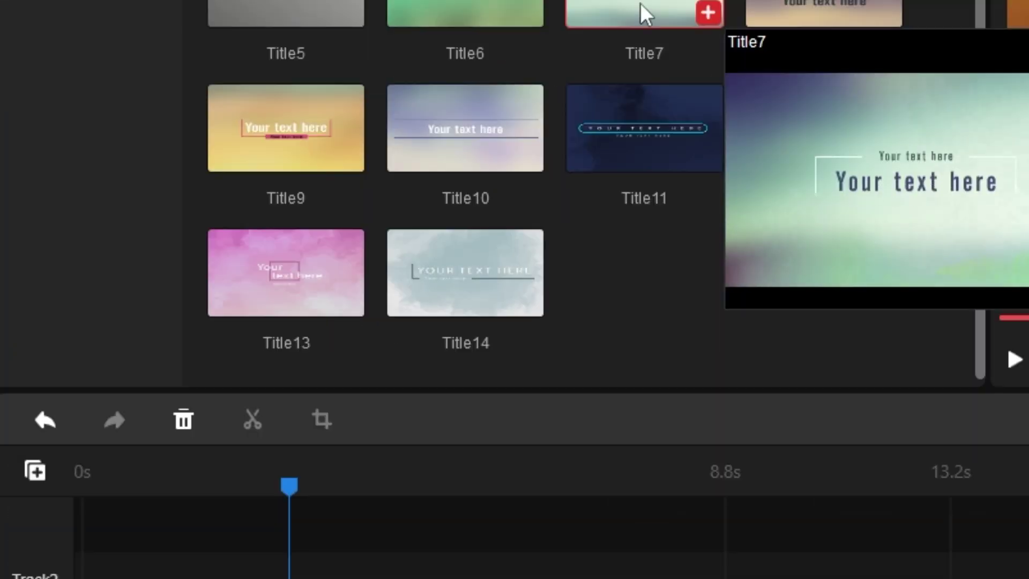
pyautogui.moveTo(634, 115)
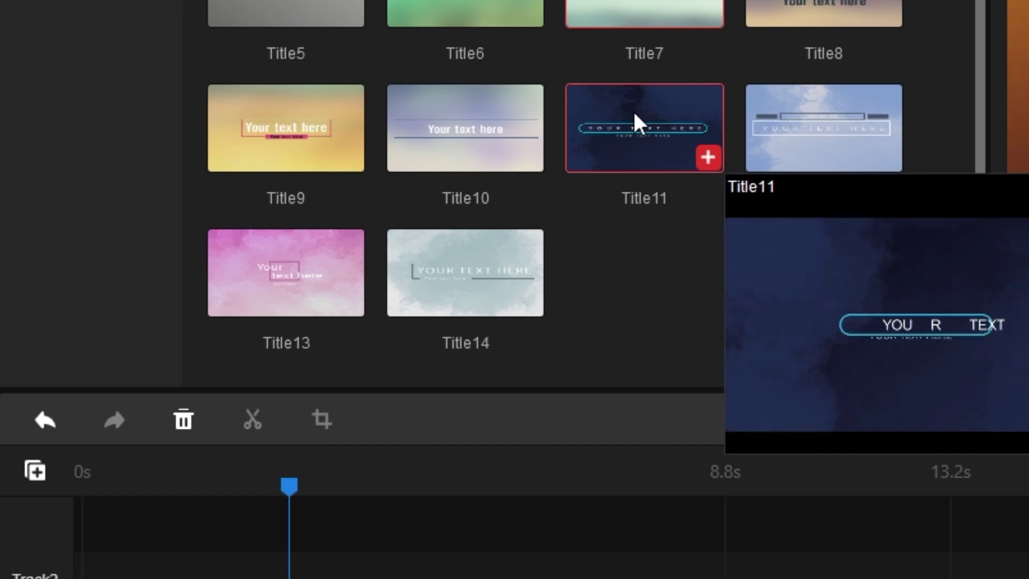
pyautogui.moveTo(301, 150)
pyautogui.moveTo(285, 2)
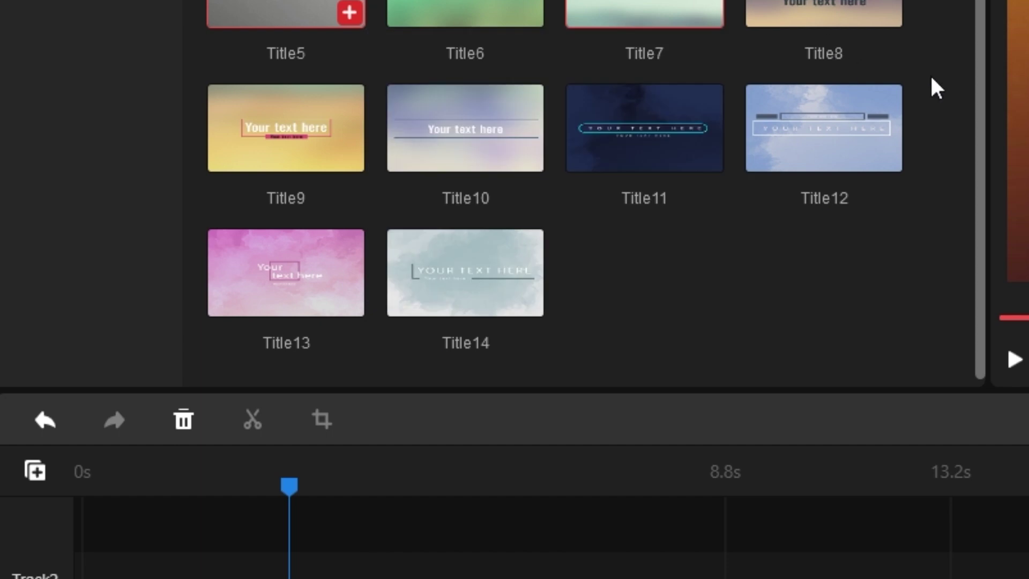
pyautogui.moveTo(835, 10)
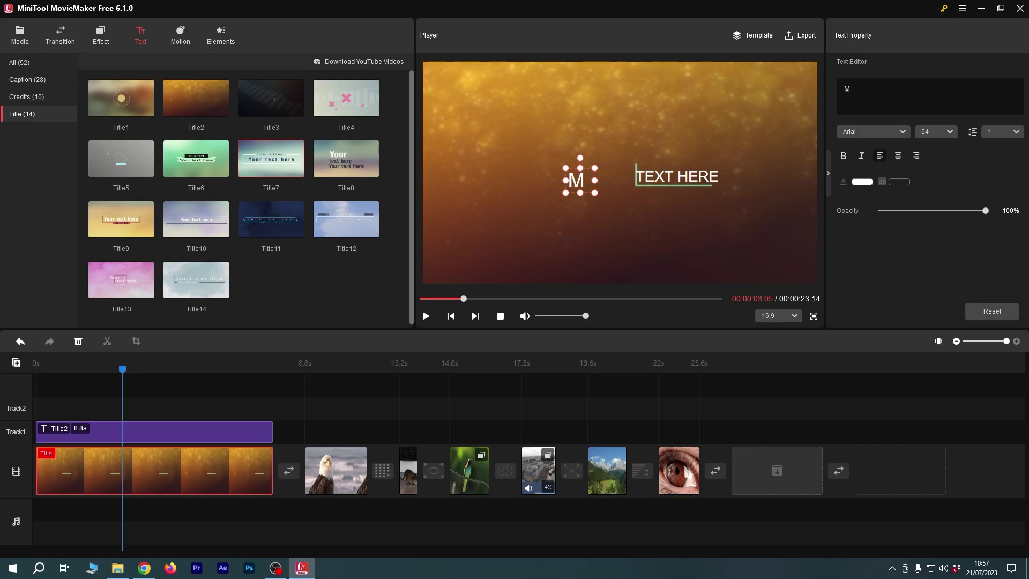
# - Replace the two placeholder texts of the Title2 template with "My Video" and "MiniTool"
pyautogui.write('y Video')
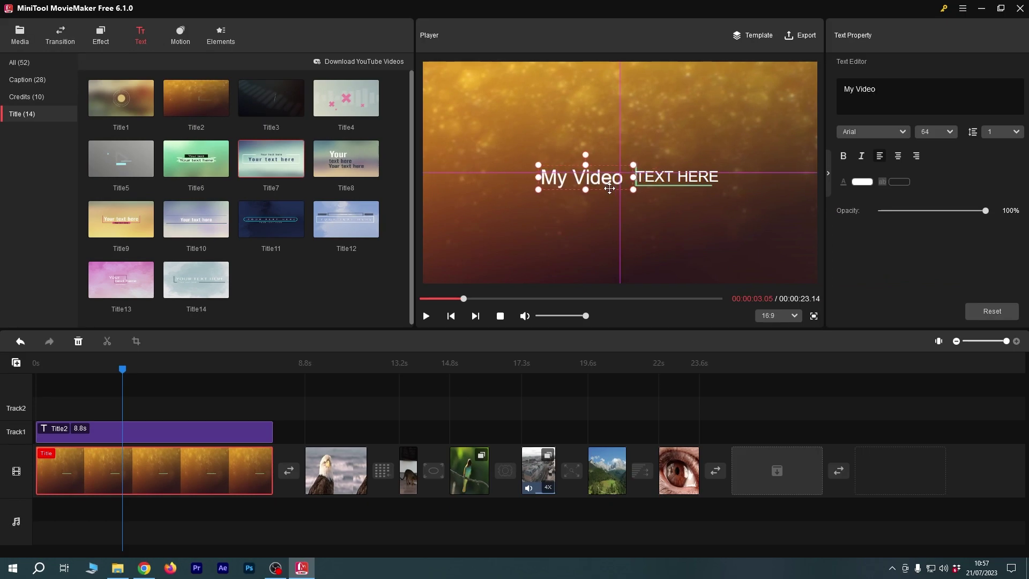
pyautogui.click(657, 175)
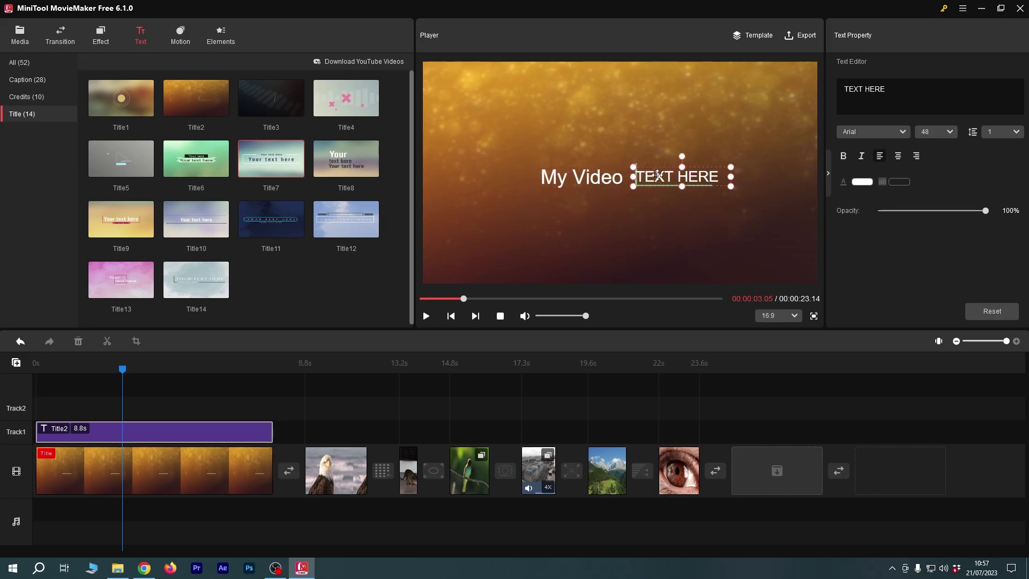
pyautogui.doubleClick(717, 177)
pyautogui.hotkey('ctrl', 'a')
pyautogui.write('MiniTool')
pyautogui.click(691, 319)
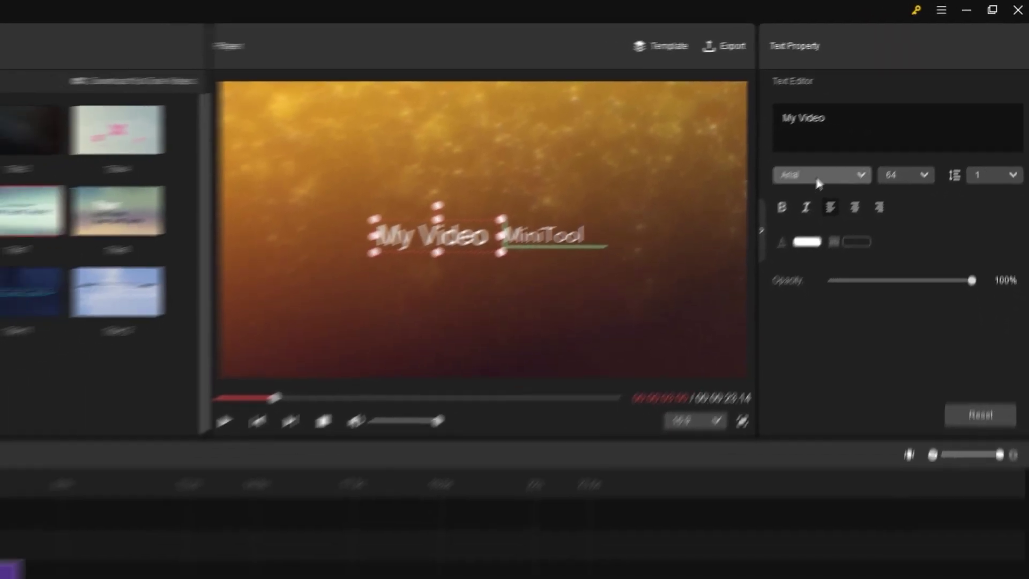
# - Set "My Video" in blue Baloo and "MiniTool" in Avenir Next LT Pro, and try out the text opacity
pyautogui.click(670, 304)
pyautogui.click(882, 246)
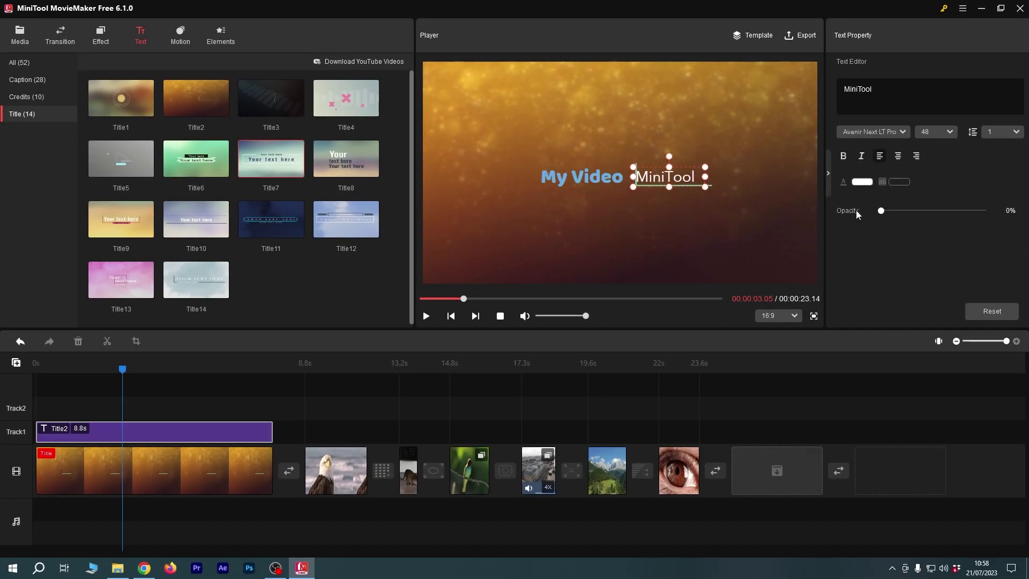
pyautogui.click(893, 211)
pyautogui.click(974, 210)
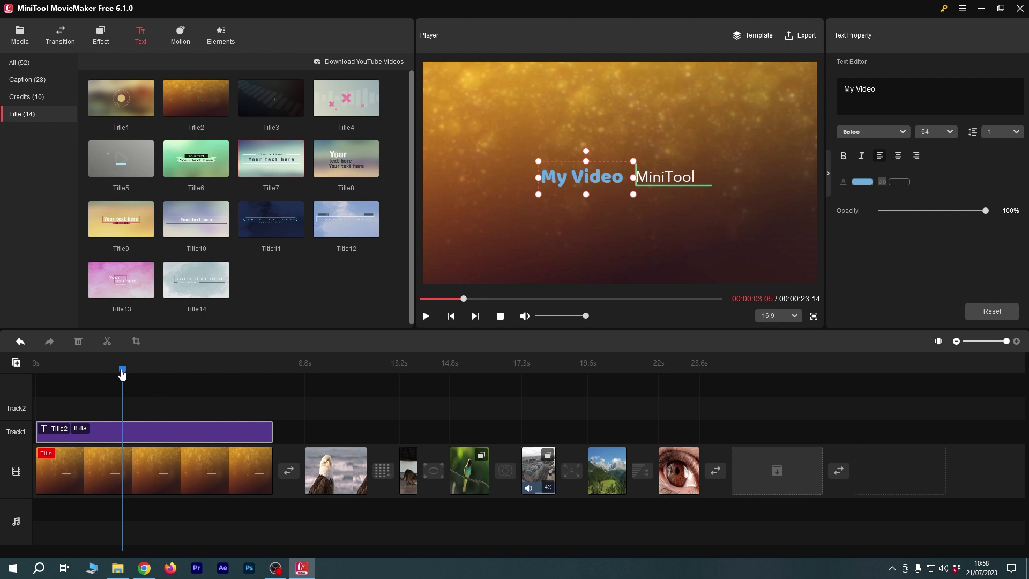
pyautogui.press('space')
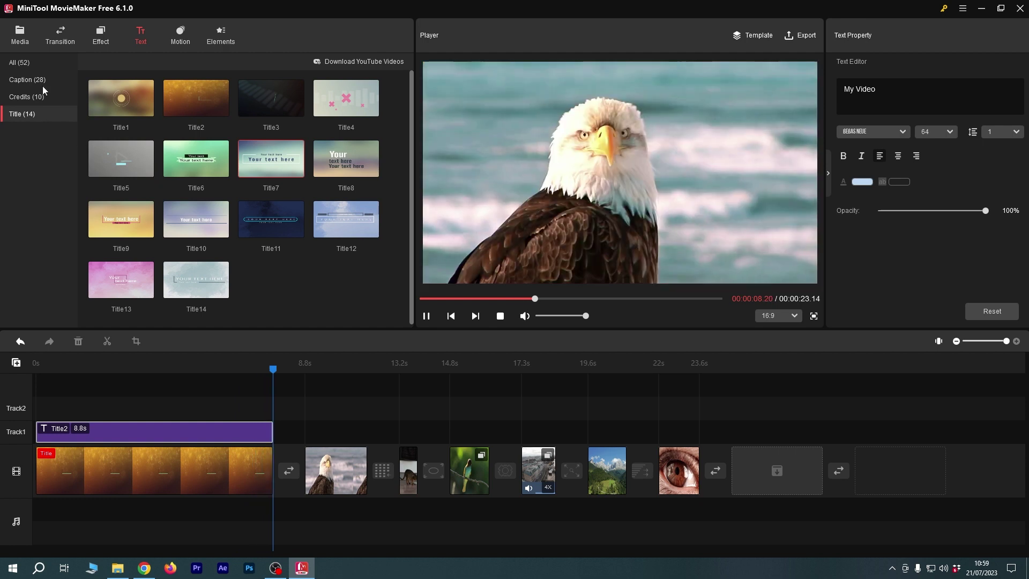
# - Add the Caption4 template to Track1 and move it over the bee-eater clip
pyautogui.click(28, 80)
pyautogui.moveTo(371, 184)
pyautogui.moveTo(347, 210)
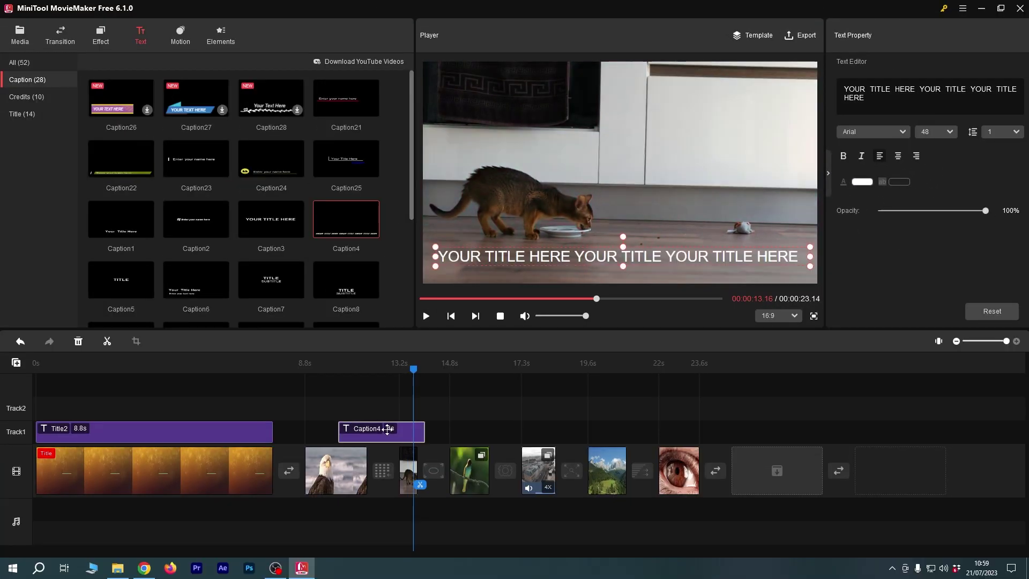
pyautogui.moveTo(392, 430); pyautogui.dragTo(508, 430)
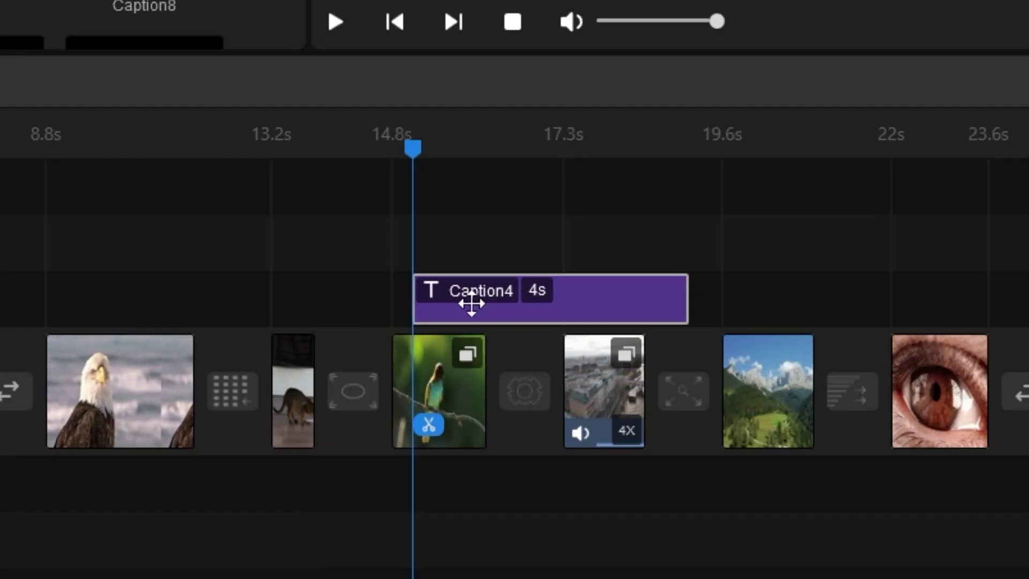
# - Try Caption4 further along Track1, and fit it to the bee-eater clip with the text "Sottotioli Animati"
pyautogui.moveTo(471, 303); pyautogui.dragTo(698, 284)
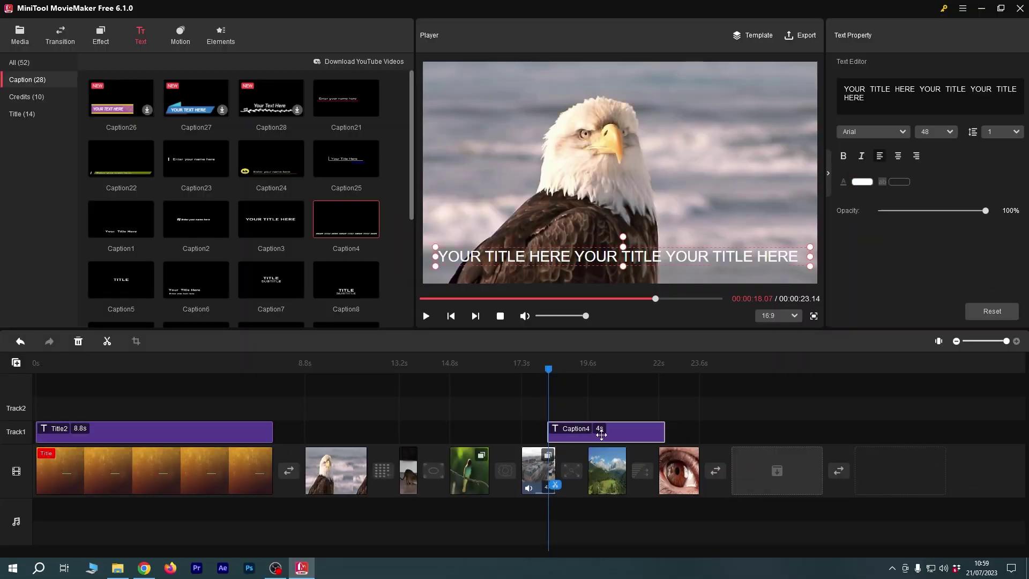
pyautogui.moveTo(753, 291); pyautogui.dragTo(62, 235)
pyautogui.moveTo(312, 405); pyautogui.dragTo(522, 431)
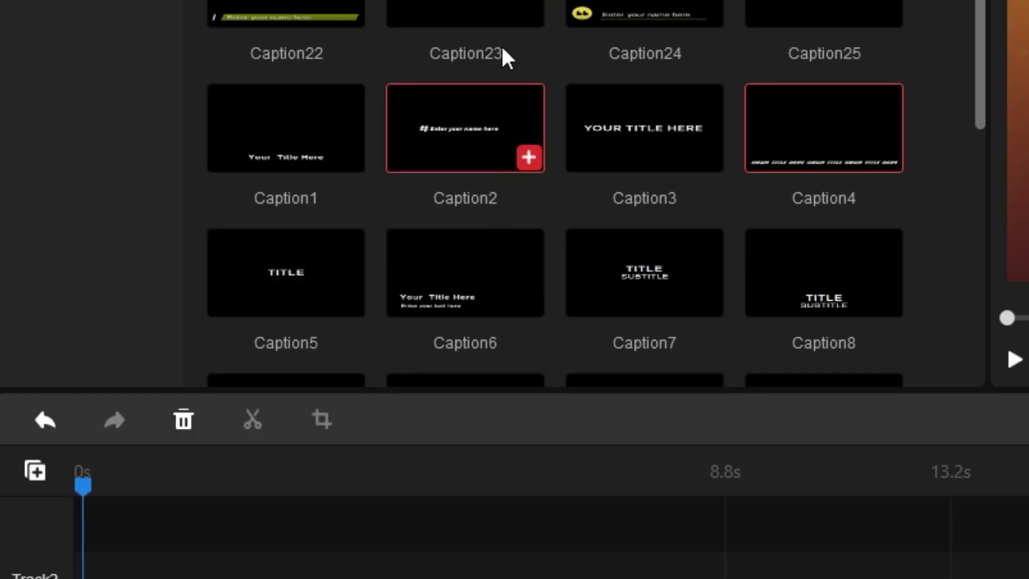
# - Download the Caption27 template, place it on Track1 from the start of the eagle clip, and play it back
pyautogui.scroll(-7, 411, 76)
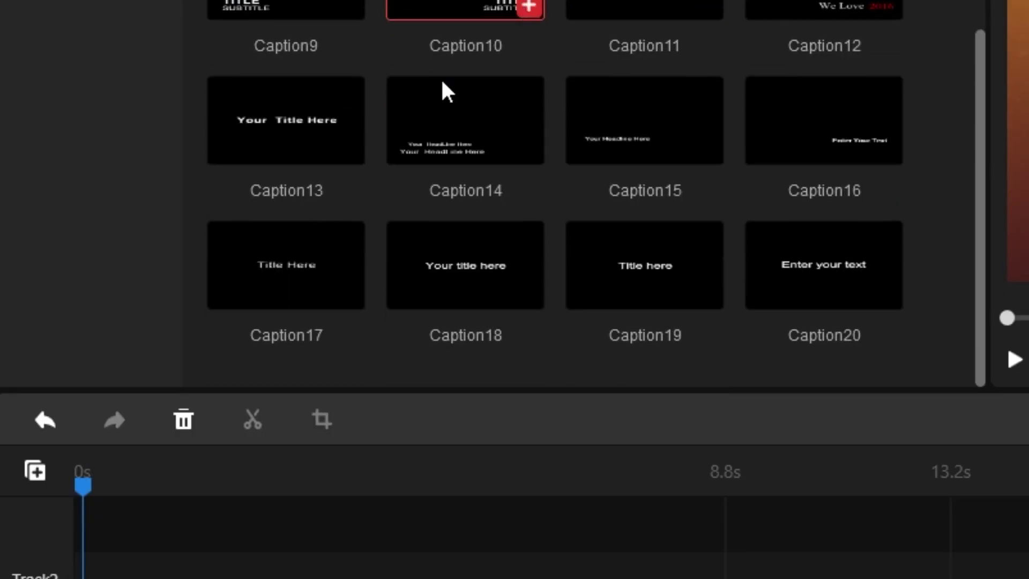
pyautogui.scroll(6, 348, 54)
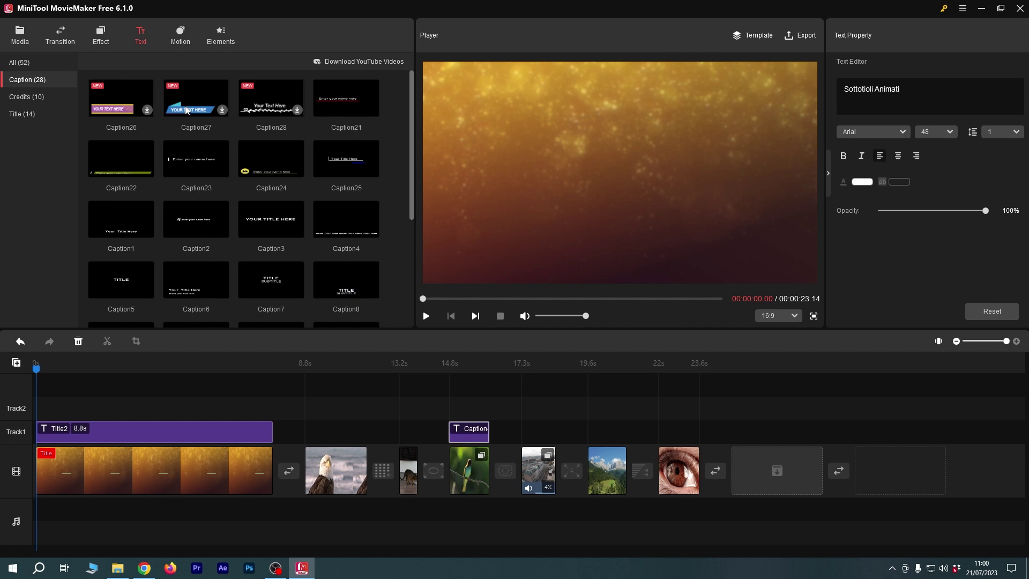
pyautogui.moveTo(225, 112)
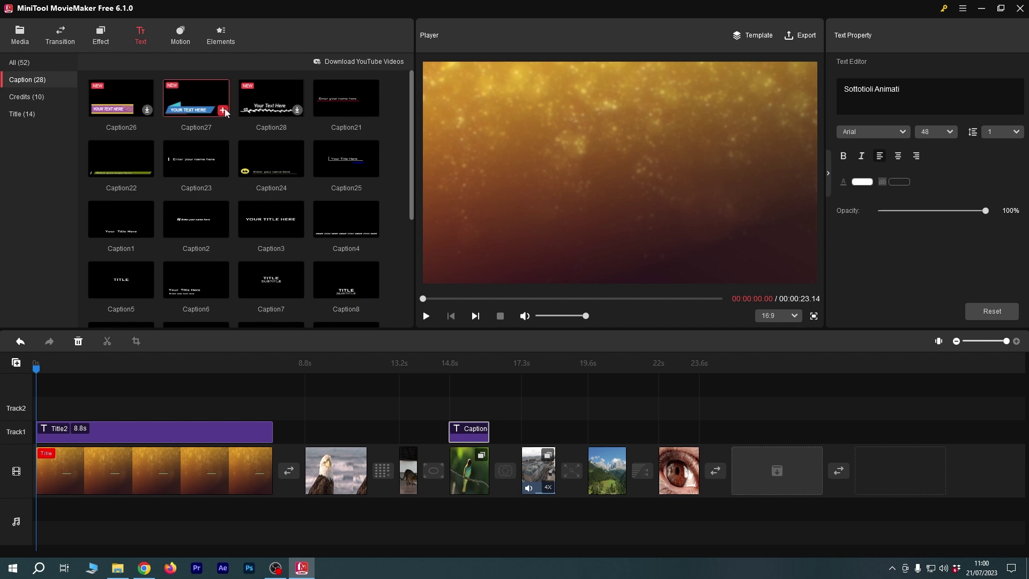
pyautogui.moveTo(214, 145); pyautogui.dragTo(545, 435)
pyautogui.moveTo(622, 441); pyautogui.dragTo(378, 433)
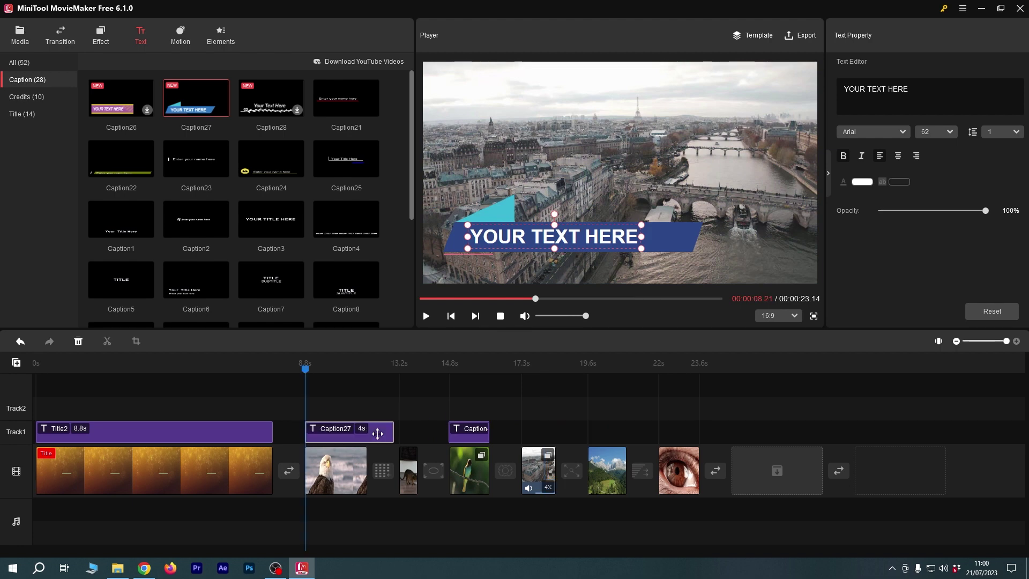
pyautogui.press('space')
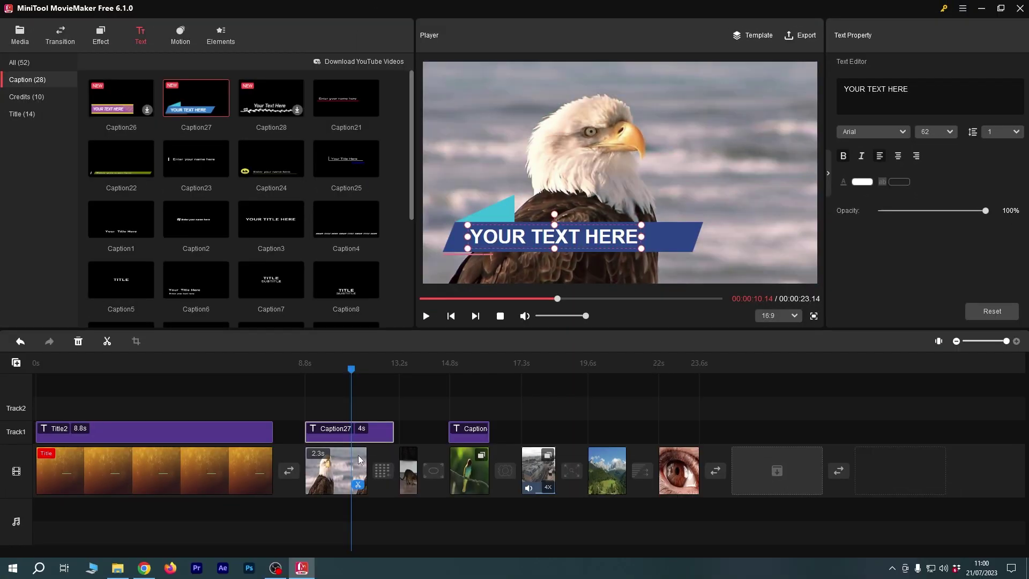
# - Add the Credits6 template to the empty slot at the end of the video track
pyautogui.click(40, 102)
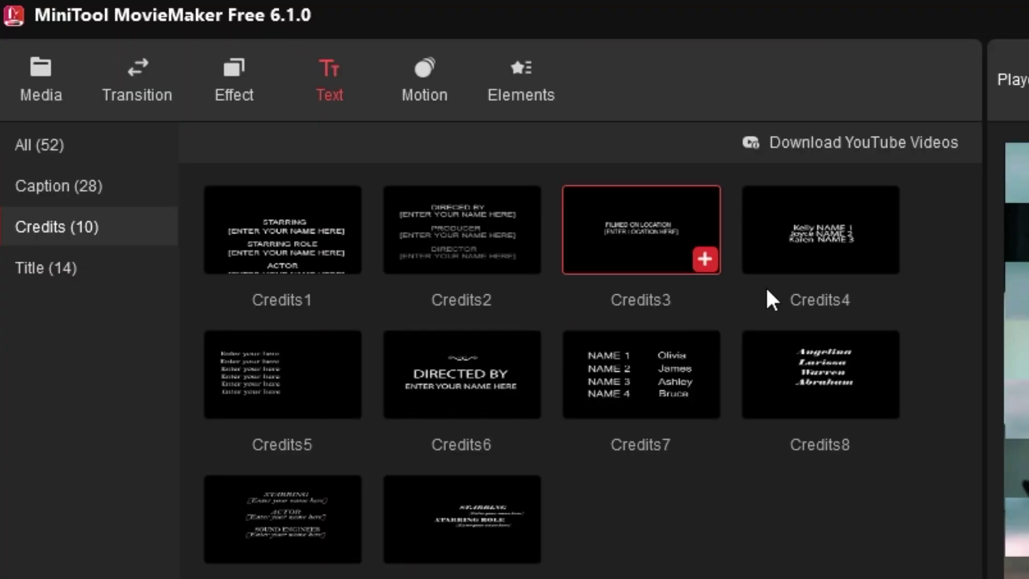
pyautogui.moveTo(281, 232)
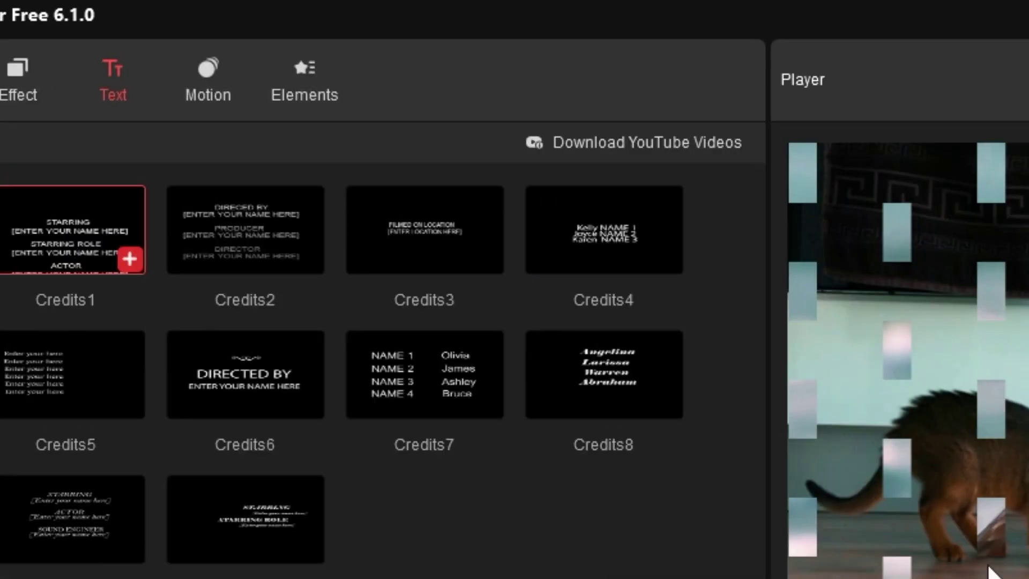
pyautogui.moveTo(449, 377)
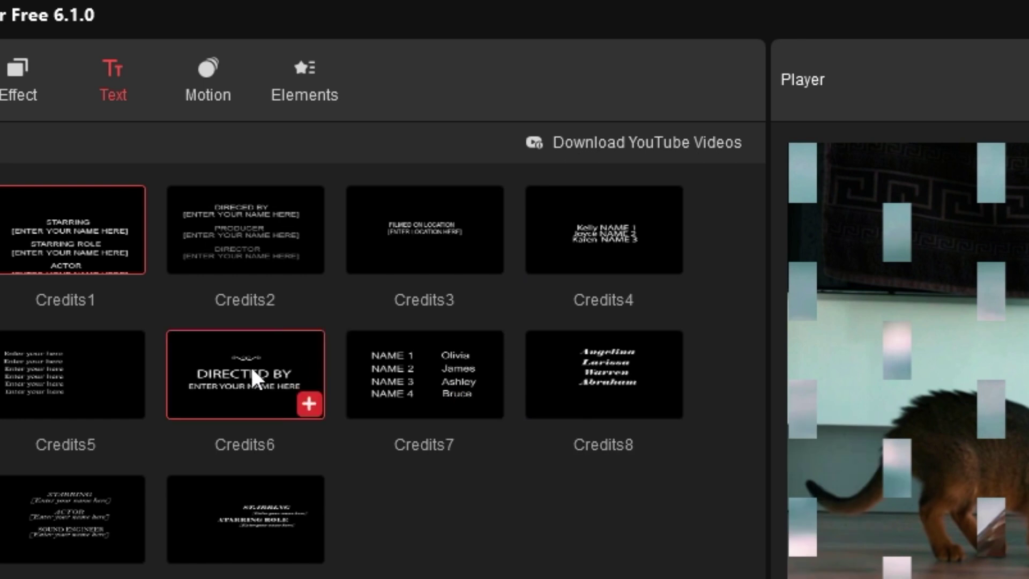
pyautogui.moveTo(251, 369)
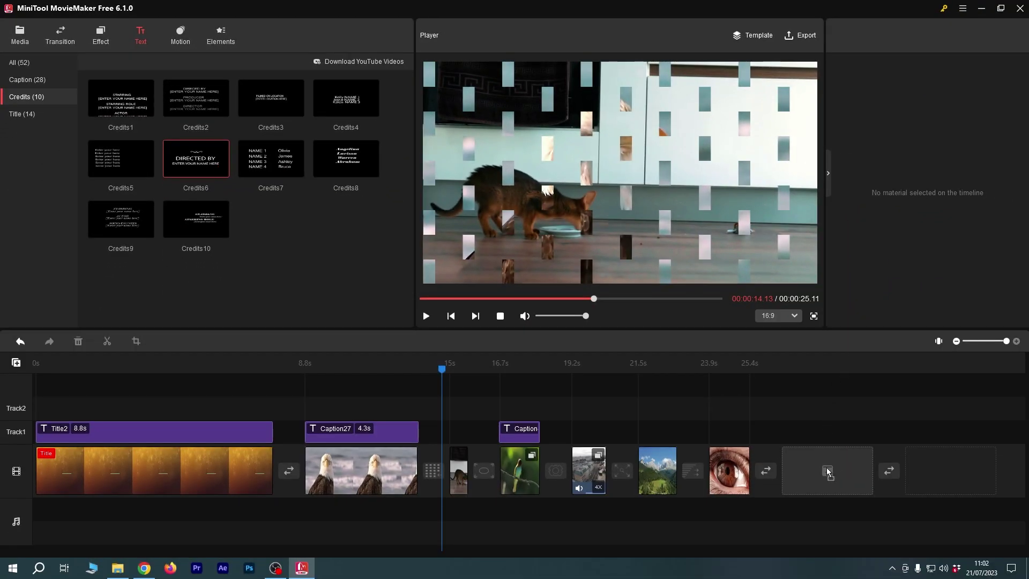
pyautogui.moveTo(828, 473); pyautogui.dragTo(828, 473)
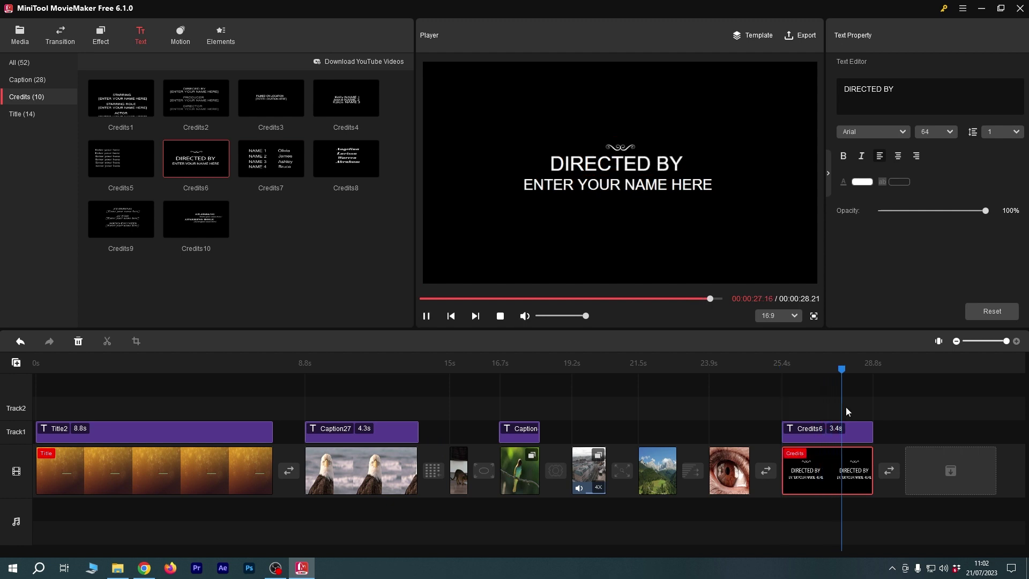
# - Replace the name line of the credits with "Wonderland Production"
pyautogui.doubleClick(627, 186)
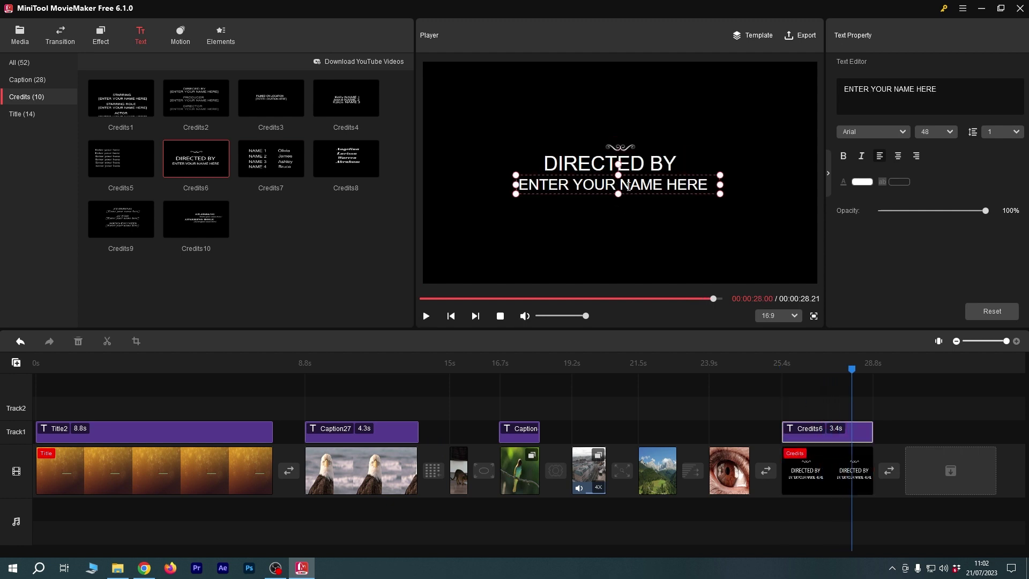
pyautogui.write('Wonderland Production')
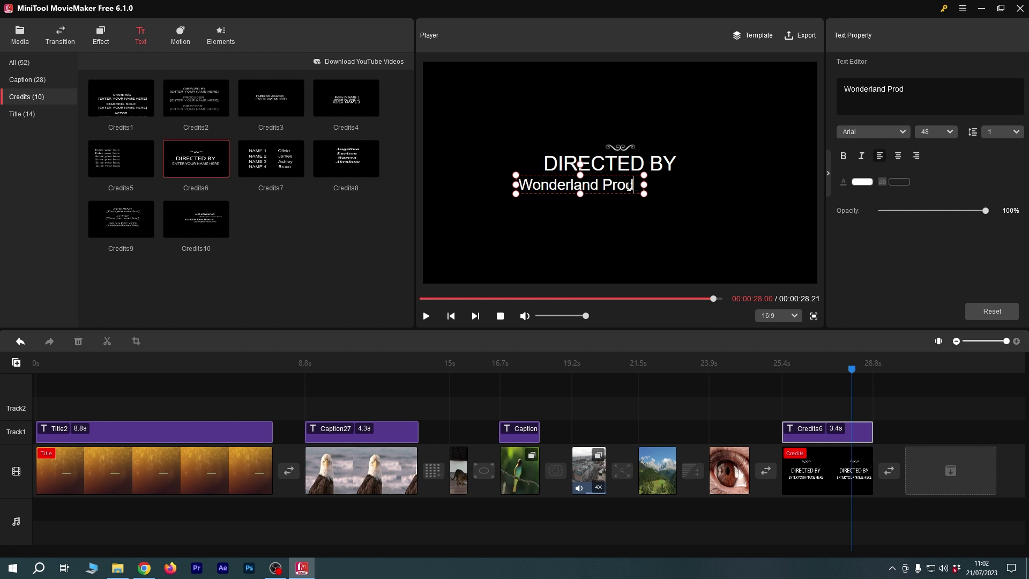
pyautogui.click(611, 164)
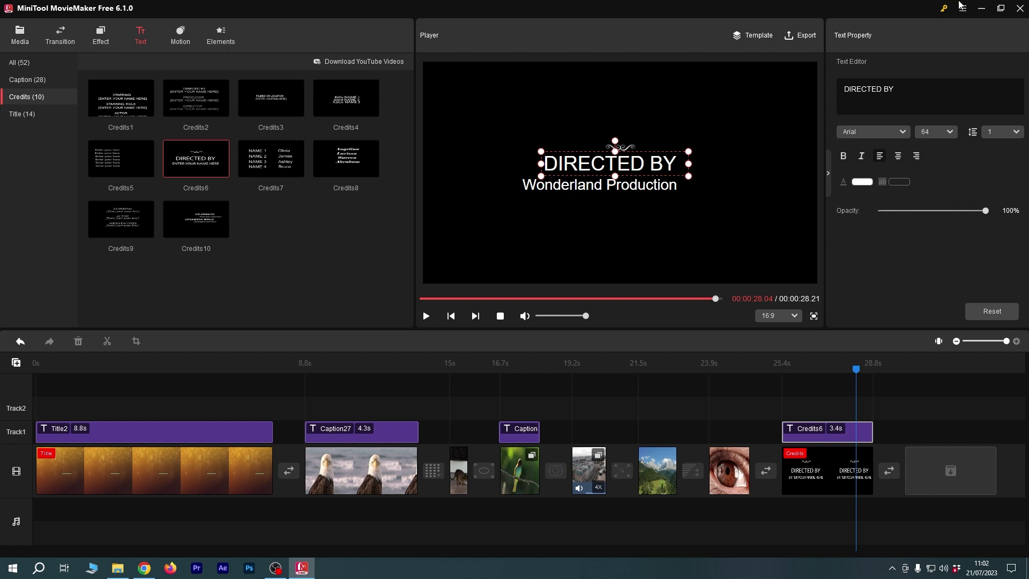
# - Save the project from the File options and confirm the save dialog
pyautogui.click(969, 11)
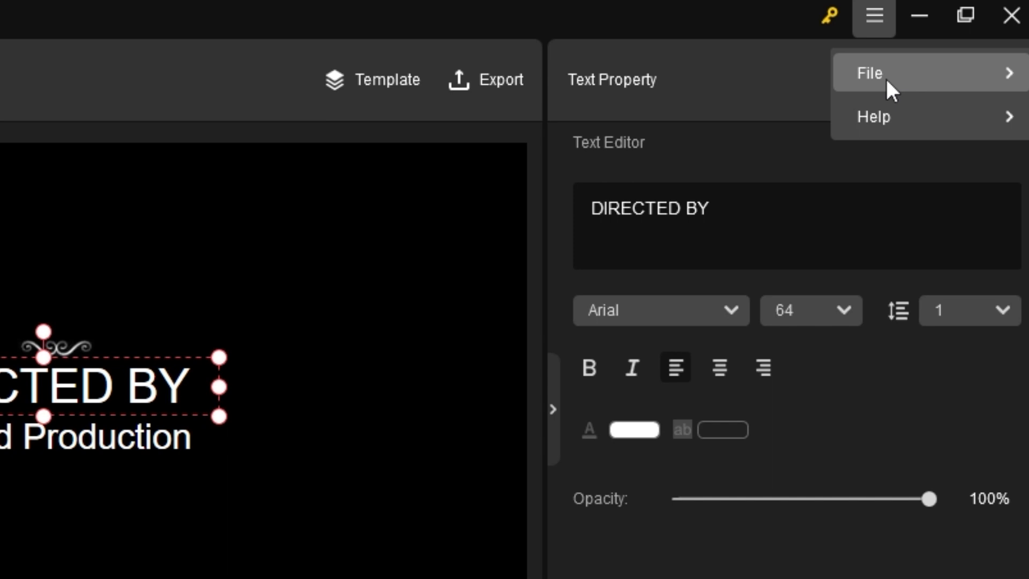
pyautogui.moveTo(886, 81)
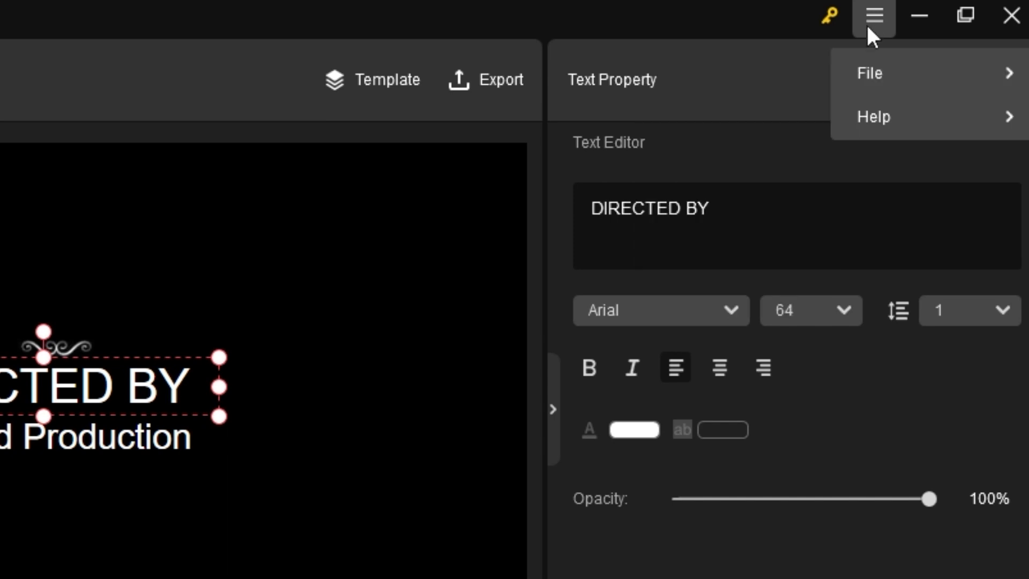
pyautogui.click(546, 19)
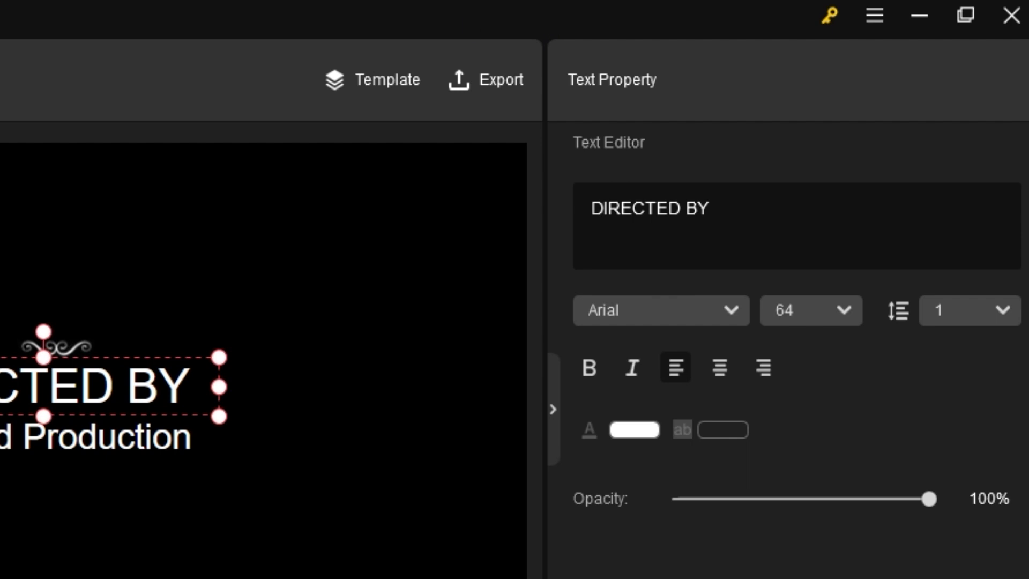
pyautogui.click(874, 17)
pyautogui.moveTo(884, 73)
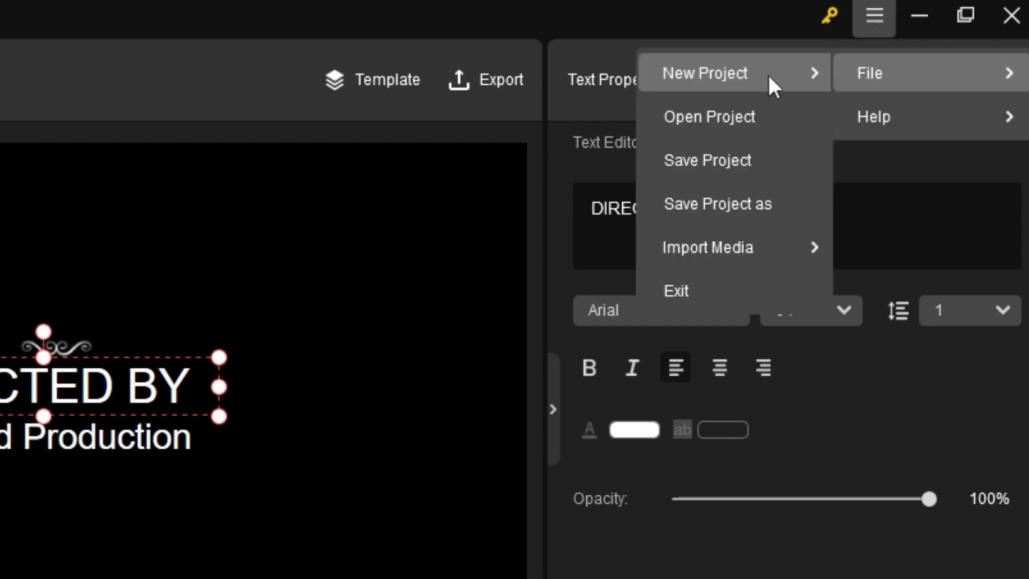
pyautogui.moveTo(748, 75)
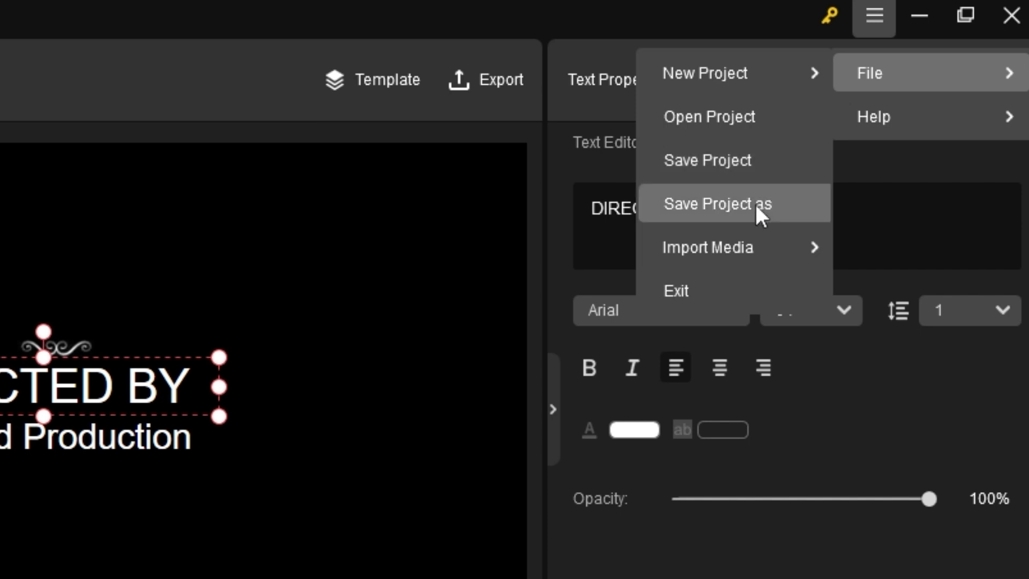
pyautogui.click(753, 153)
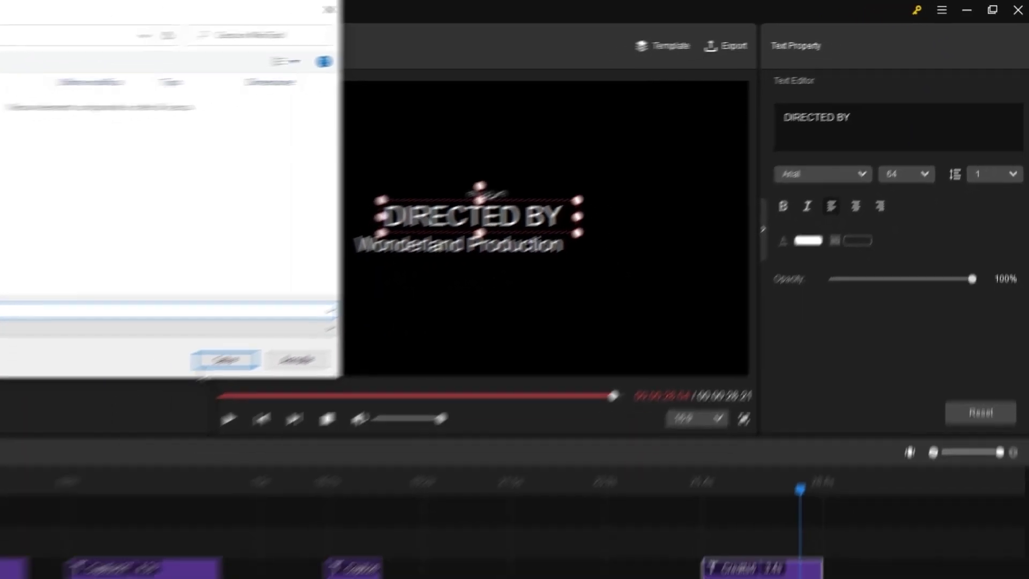
pyautogui.press('Return')
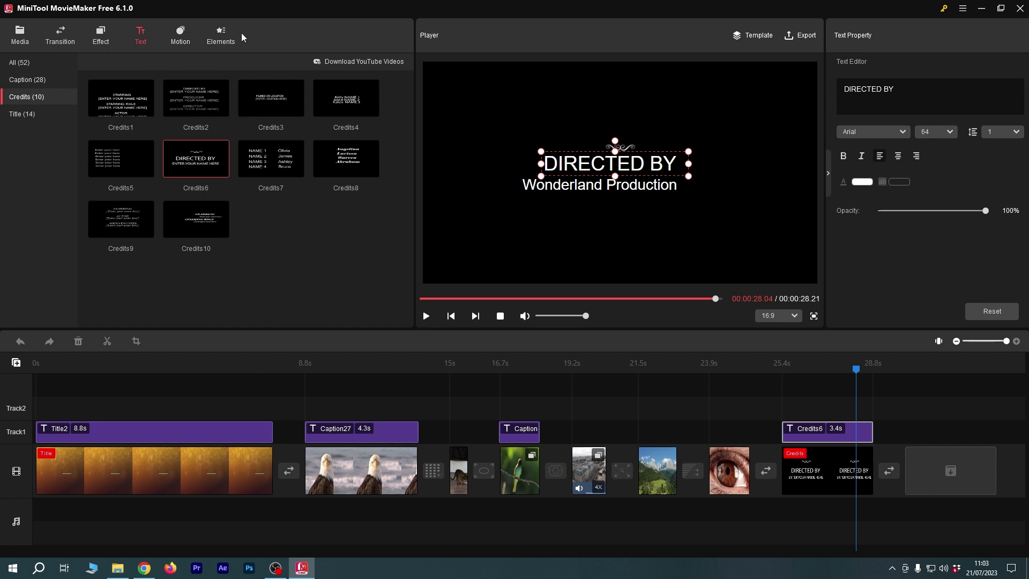
# - Apply the Pan down motion to the bee-eater clip and play it back
pyautogui.click(181, 40)
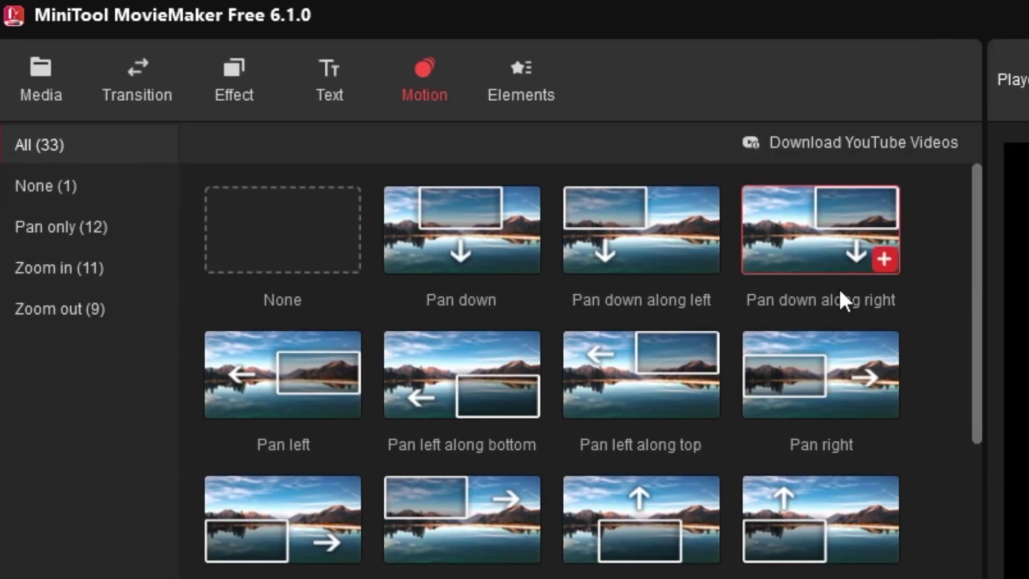
pyautogui.scroll(-10, 822, 385)
pyautogui.scroll(10, 821, 384)
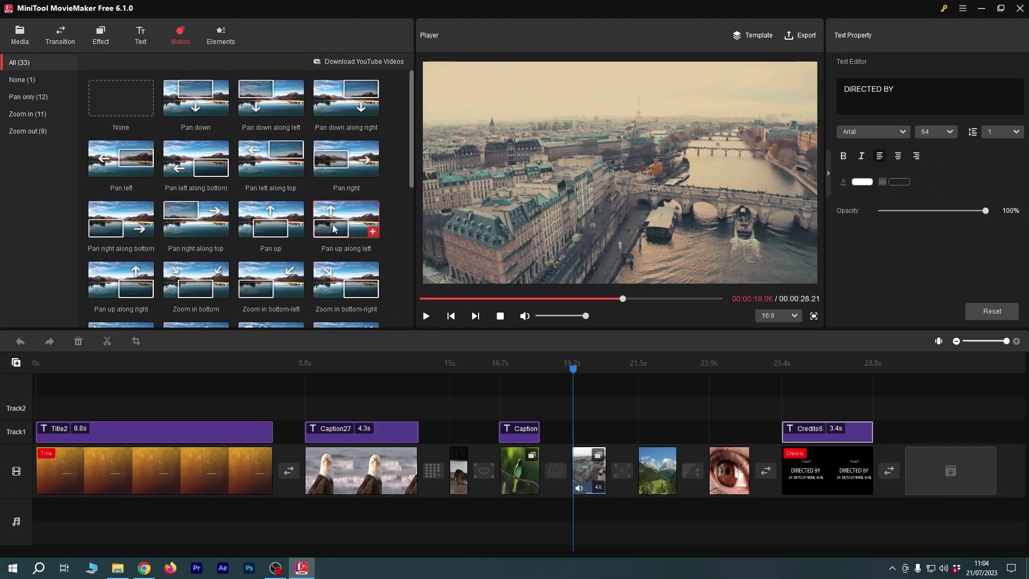
pyautogui.scroll(-3, 300, 212)
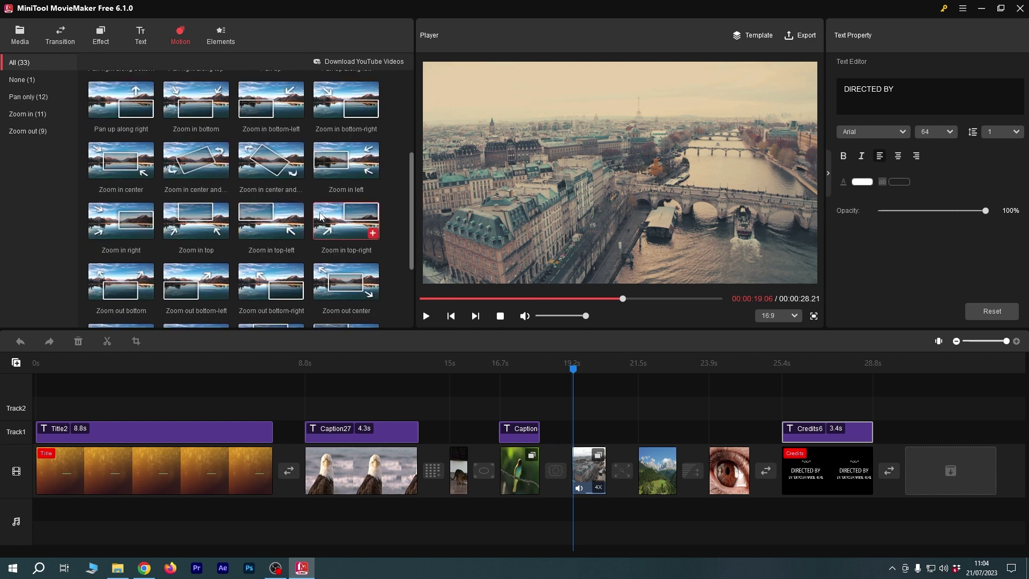
pyautogui.scroll(3, 316, 214)
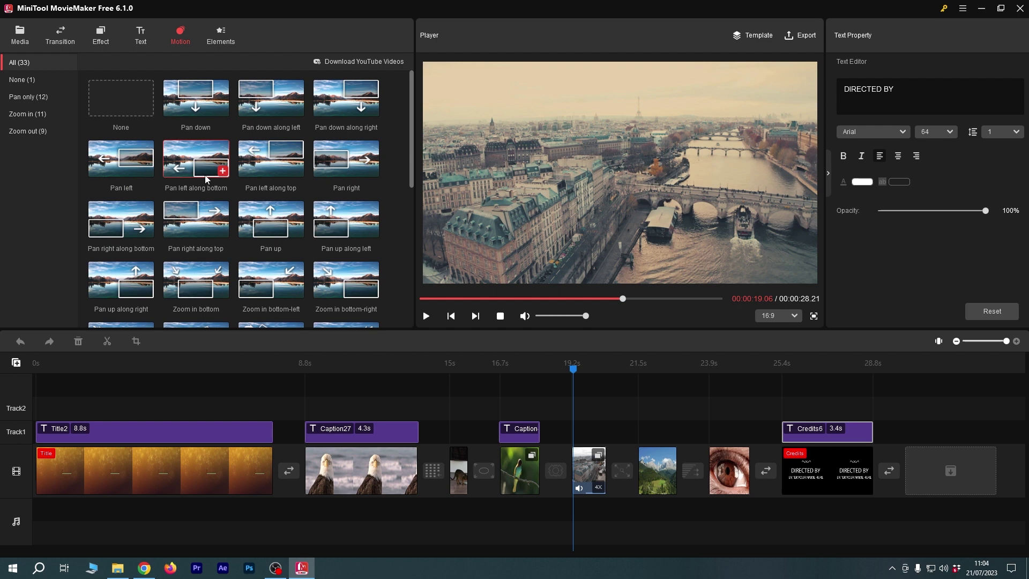
pyautogui.moveTo(203, 100); pyautogui.dragTo(513, 347)
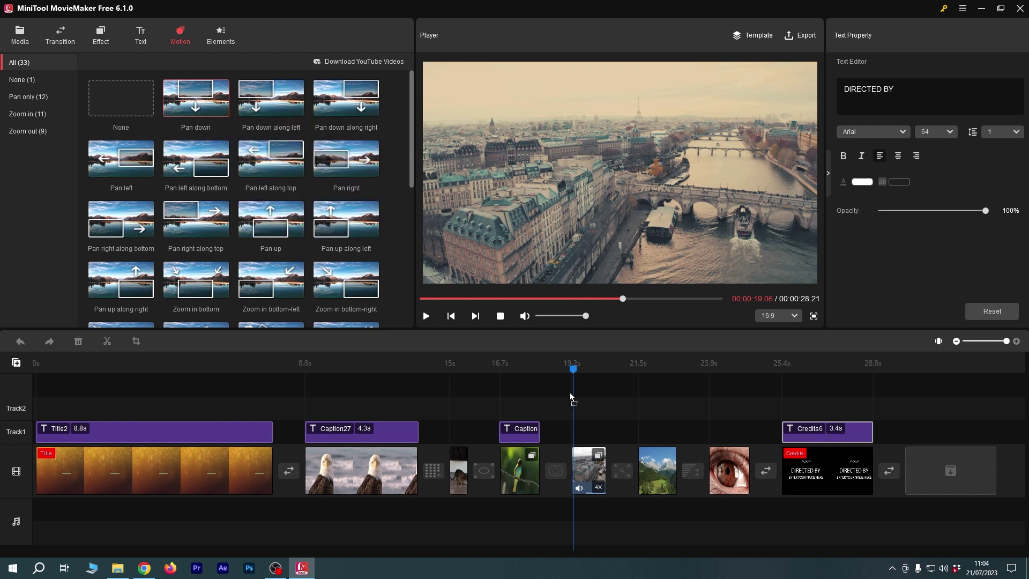
pyautogui.moveTo(576, 402); pyautogui.dragTo(552, 447)
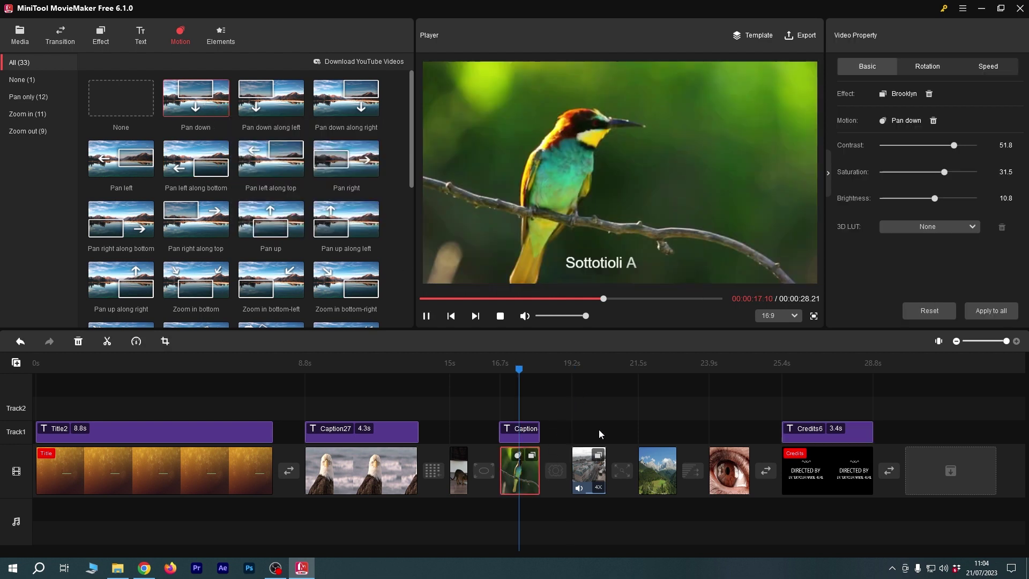
pyautogui.press('space')
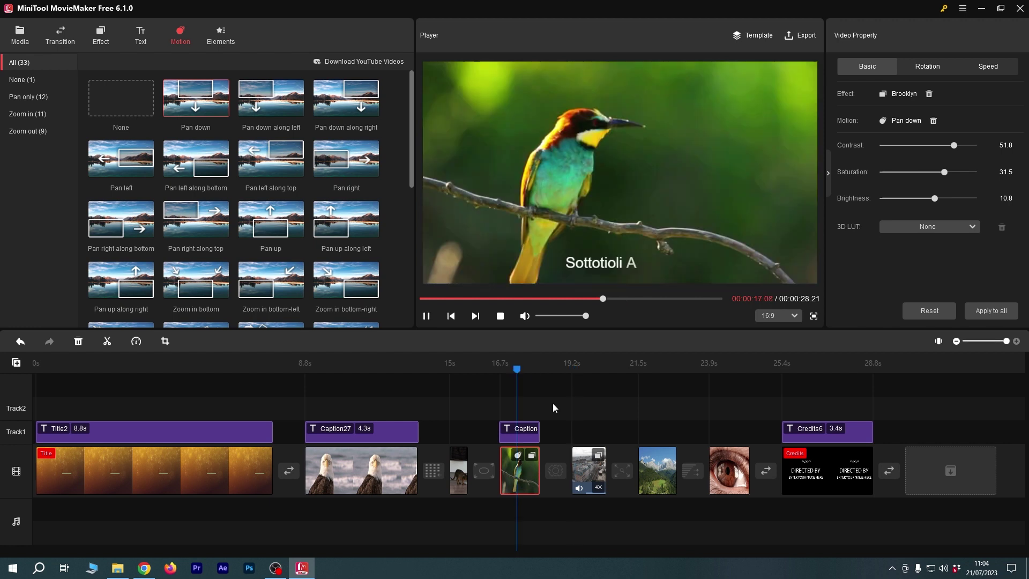
pyautogui.press('space')
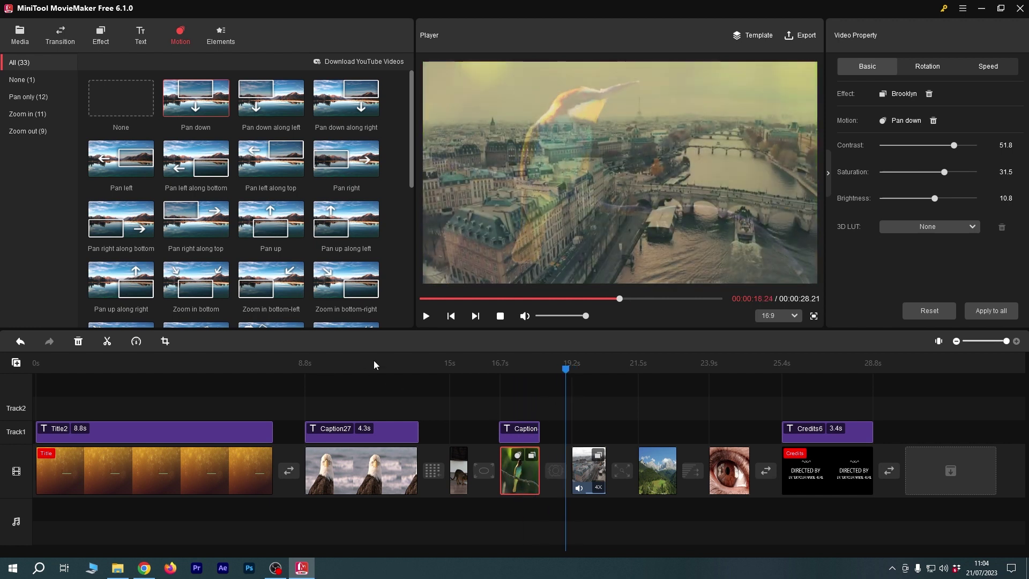
# - Apply the Zoom in center motion to the eagle clip
pyautogui.moveTo(564, 375); pyautogui.dragTo(310, 370)
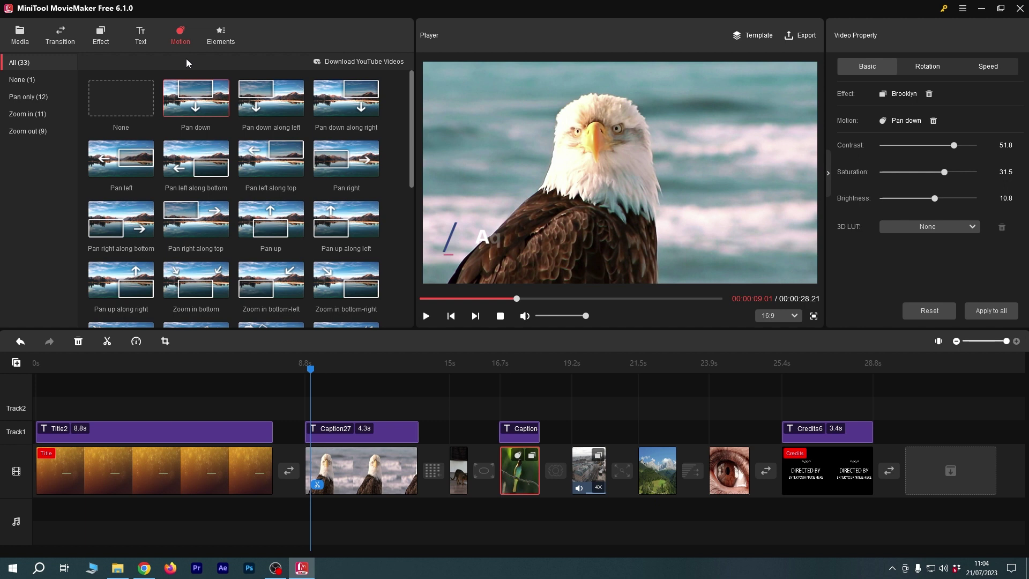
pyautogui.scroll(-5, 236, 198)
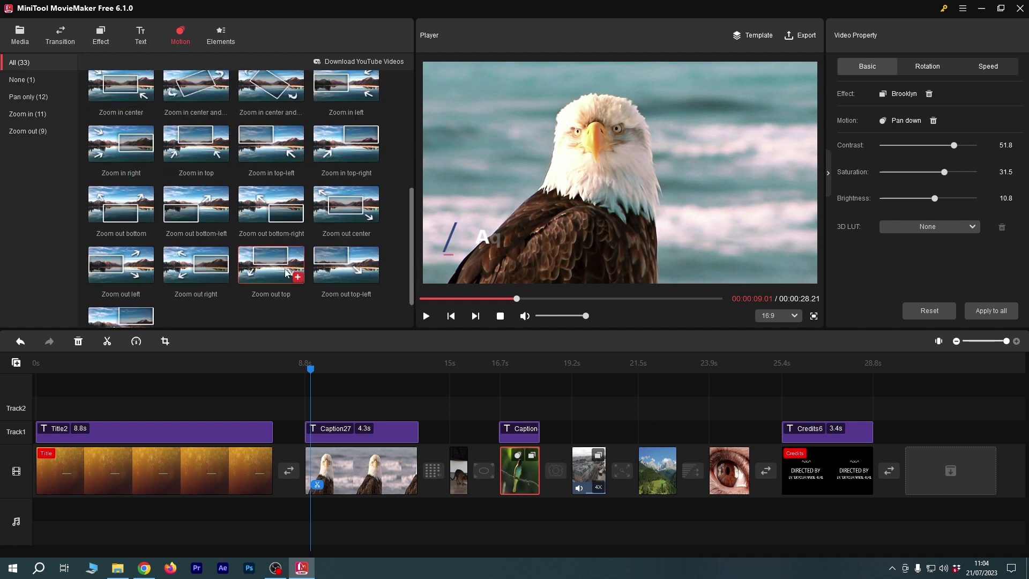
pyautogui.scroll(-2, 295, 283)
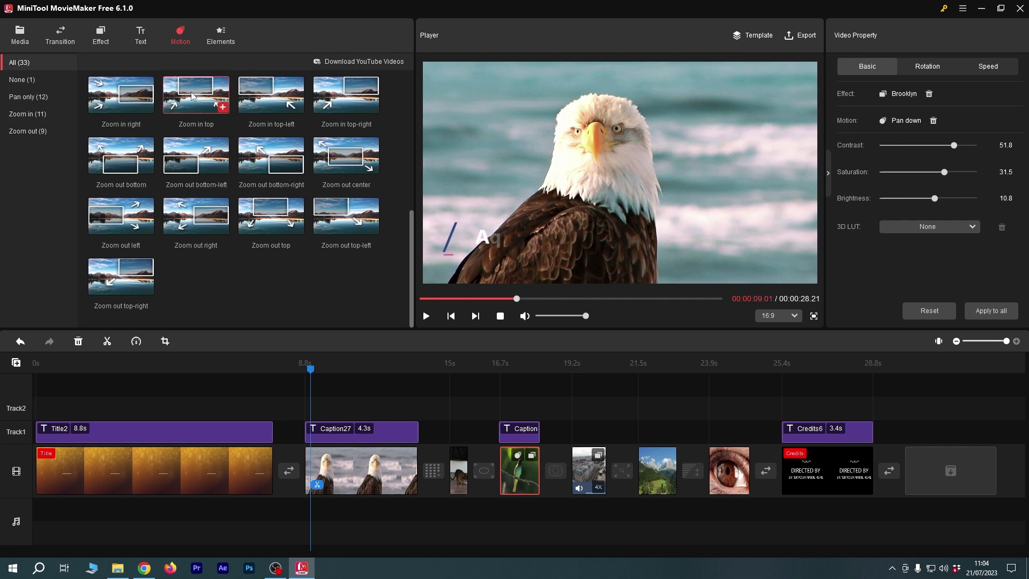
pyautogui.scroll(5, 119, 165)
pyautogui.click(119, 165)
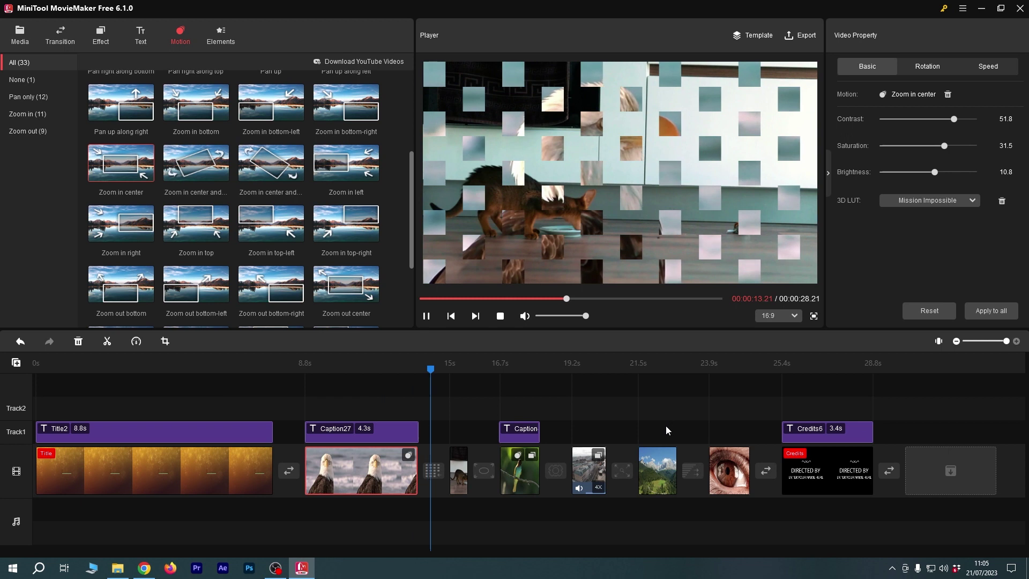
# - Extend the cat clip on the video track to 3.4 s and set the playhead inside it
pyautogui.moveTo(467, 461); pyautogui.dragTo(541, 460)
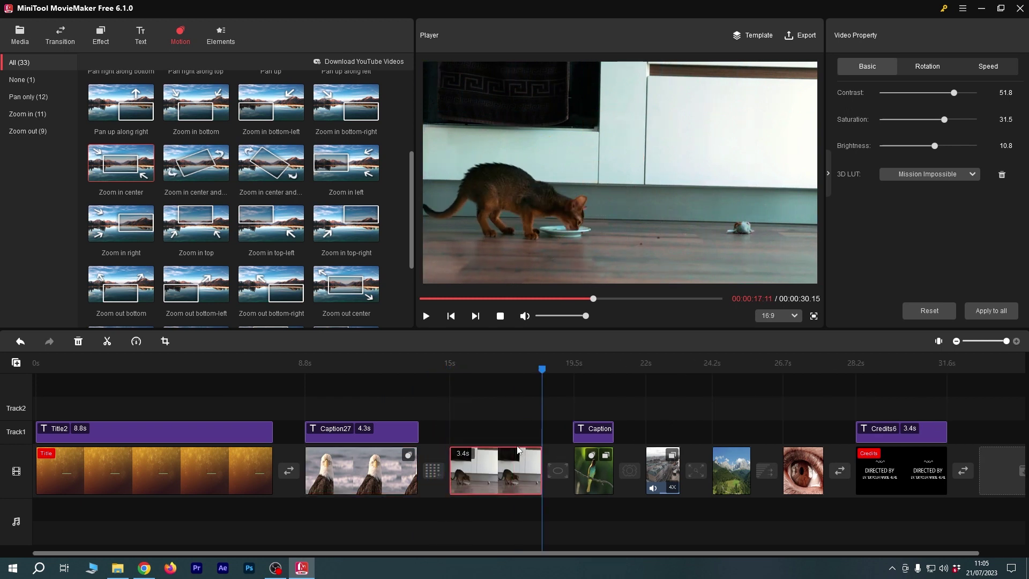
pyautogui.moveTo(542, 369); pyautogui.dragTo(482, 368)
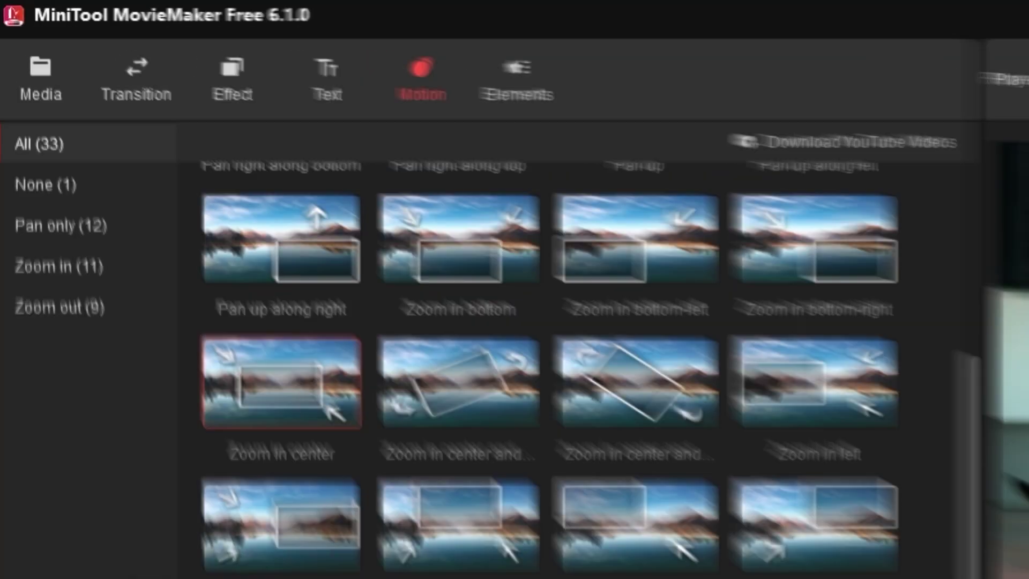
# - Look through the Elements library, first the full collection and then several individual categories
pyautogui.click(221, 35)
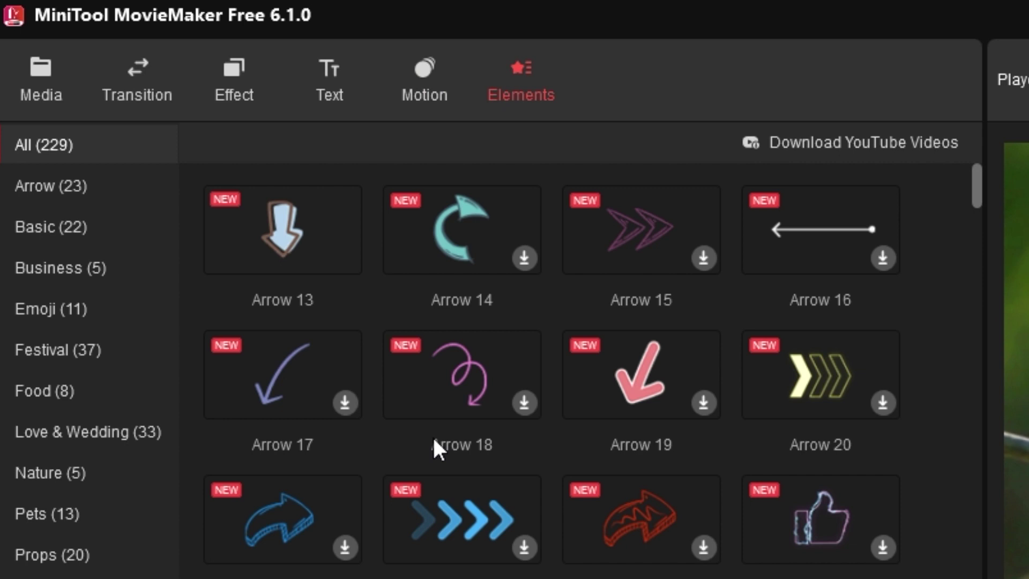
pyautogui.scroll(-10, 420, 428)
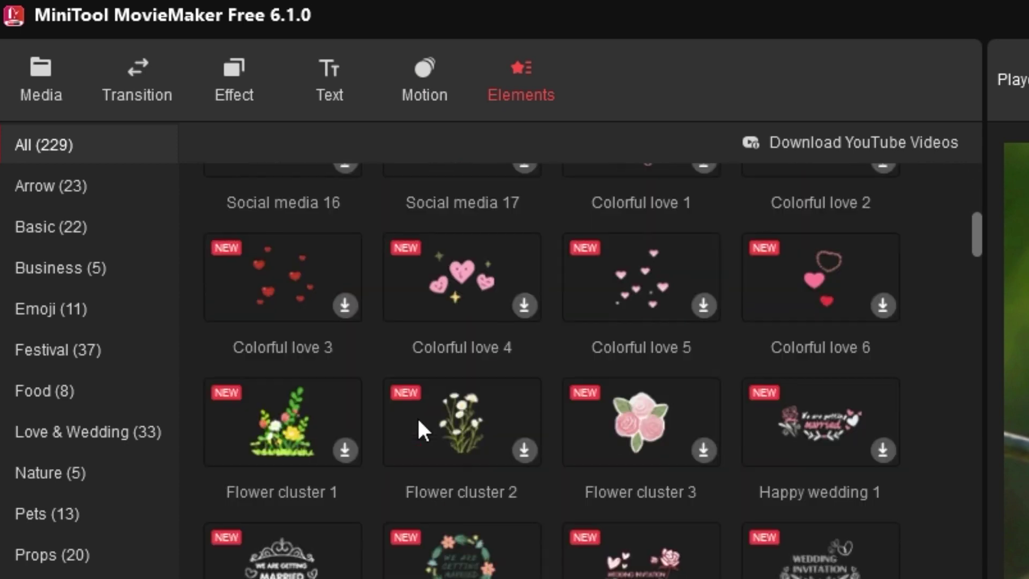
pyautogui.scroll(-10, 417, 420)
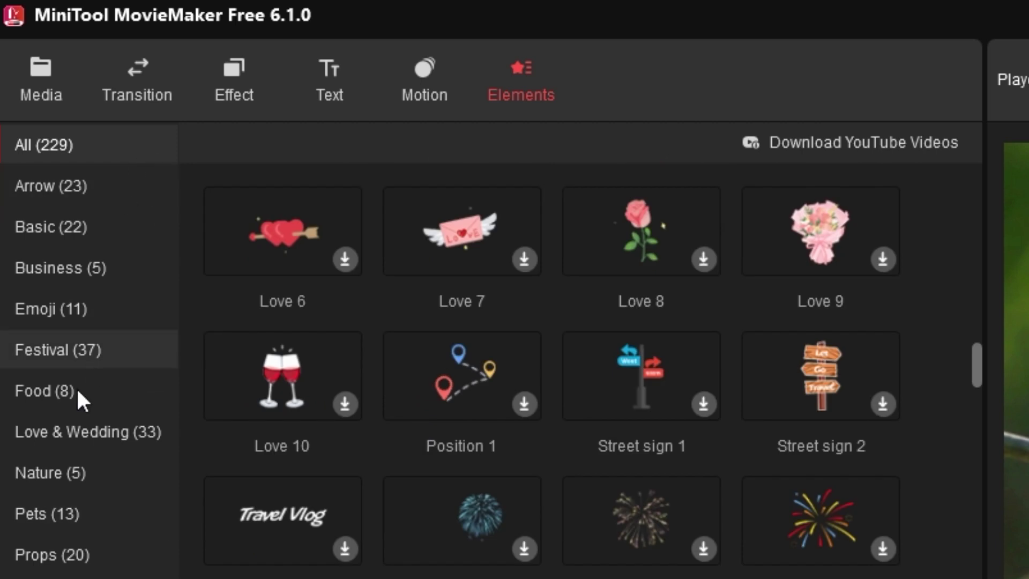
pyautogui.scroll(-8, 696, 433)
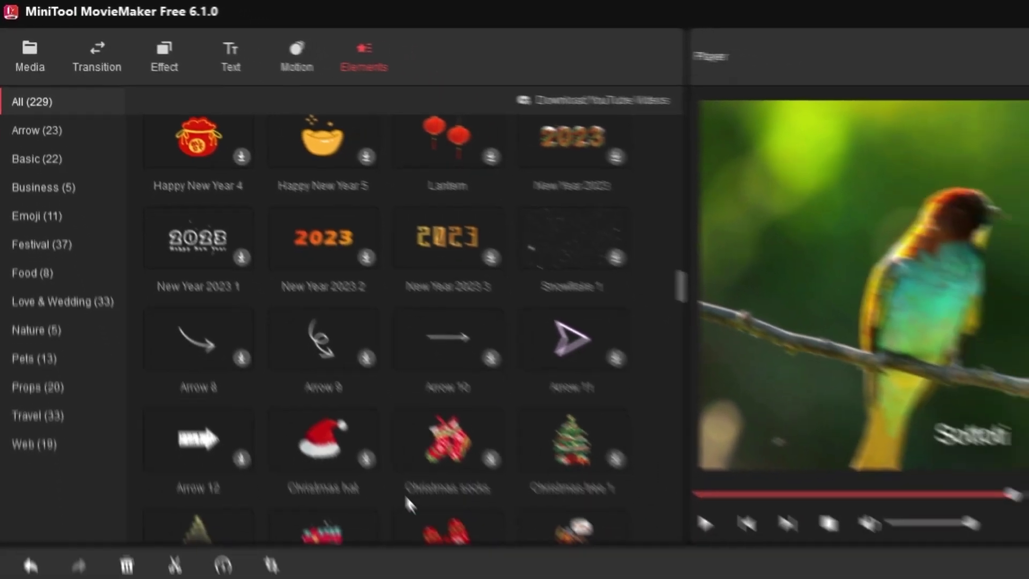
pyautogui.click(51, 226)
pyautogui.click(36, 144)
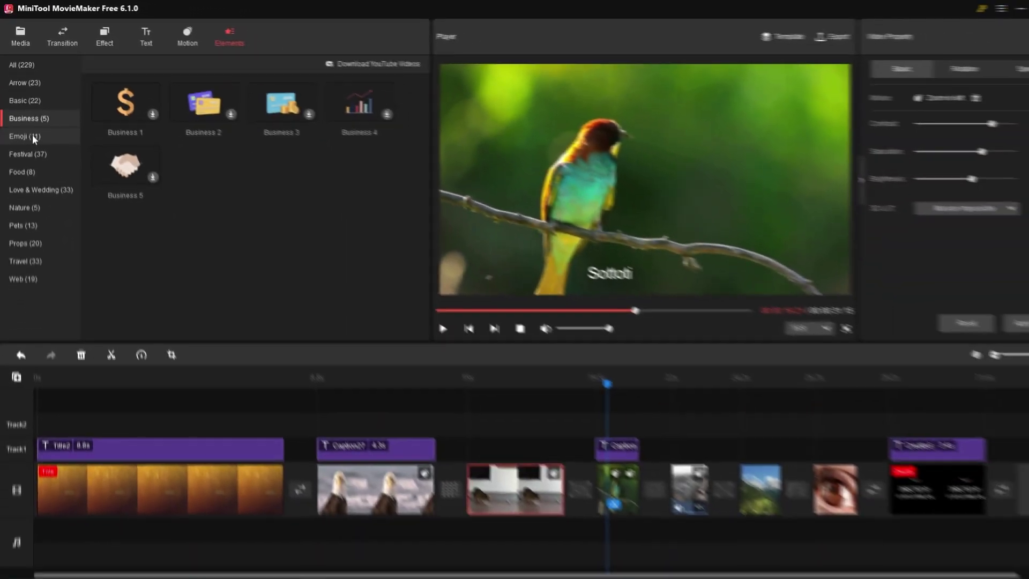
pyautogui.click(31, 166)
pyautogui.click(32, 188)
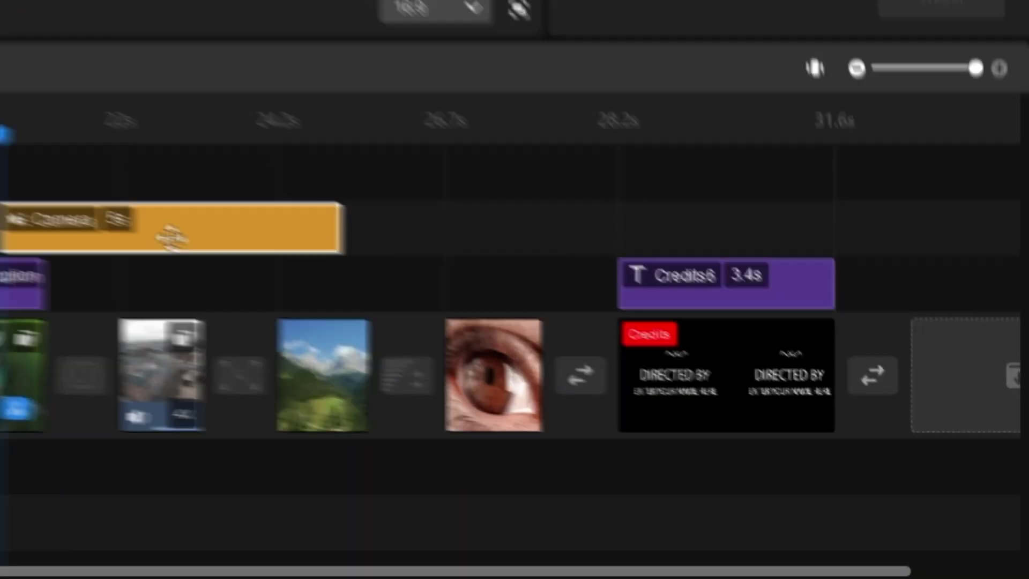
# - Align the Camera element on Track2 with the start of the bee-eater clip and trim it to end with that clip
pyautogui.moveTo(658, 412); pyautogui.dragTo(639, 413)
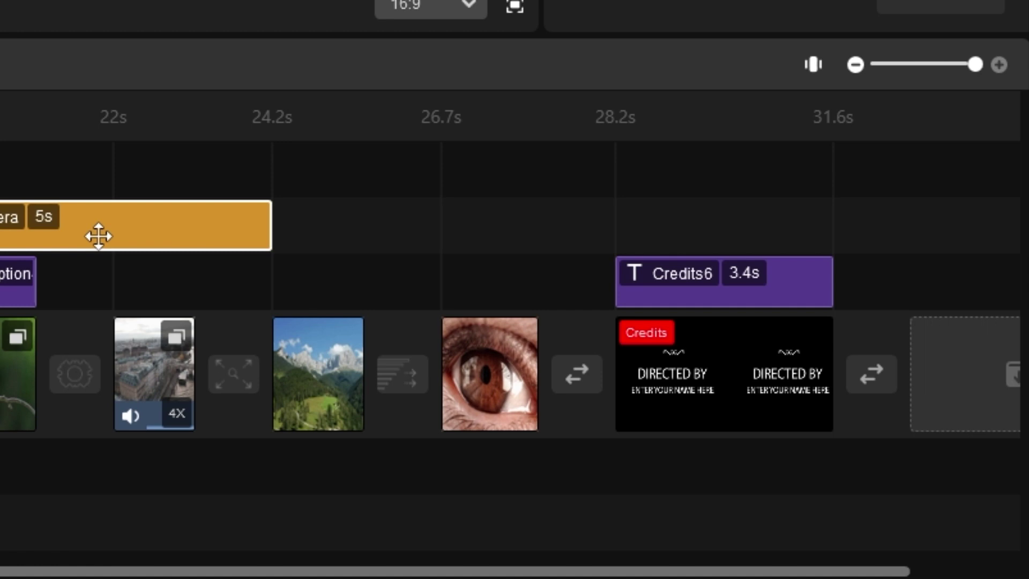
pyautogui.moveTo(114, 232); pyautogui.dragTo(130, 227)
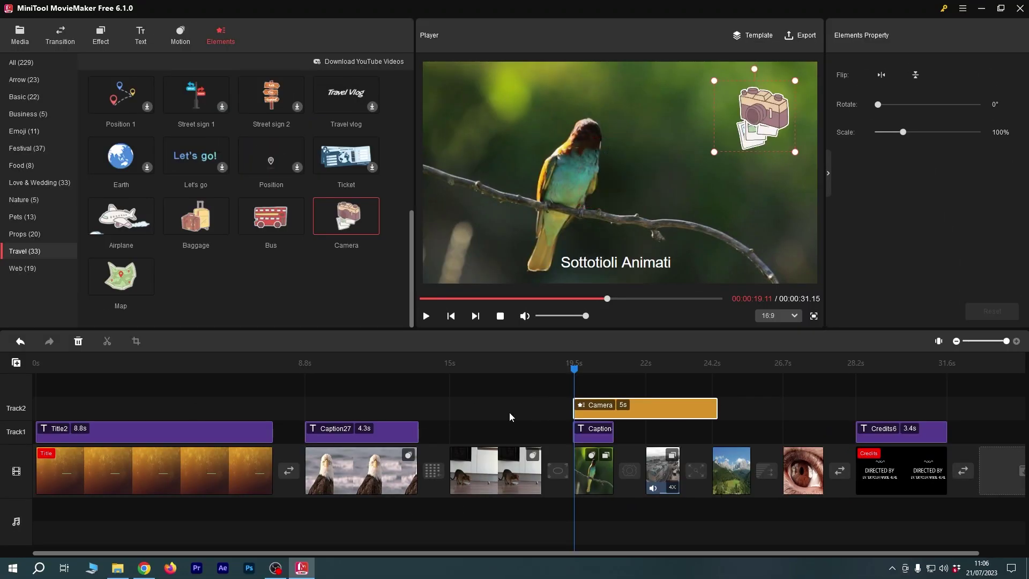
pyautogui.moveTo(713, 414); pyautogui.dragTo(590, 414)
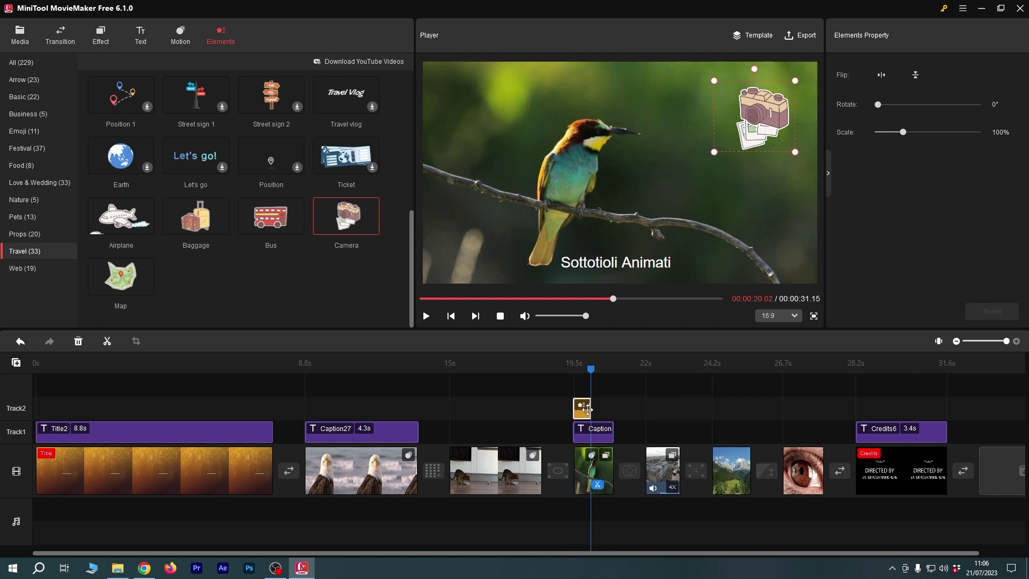
pyautogui.moveTo(612, 411); pyautogui.dragTo(613, 411)
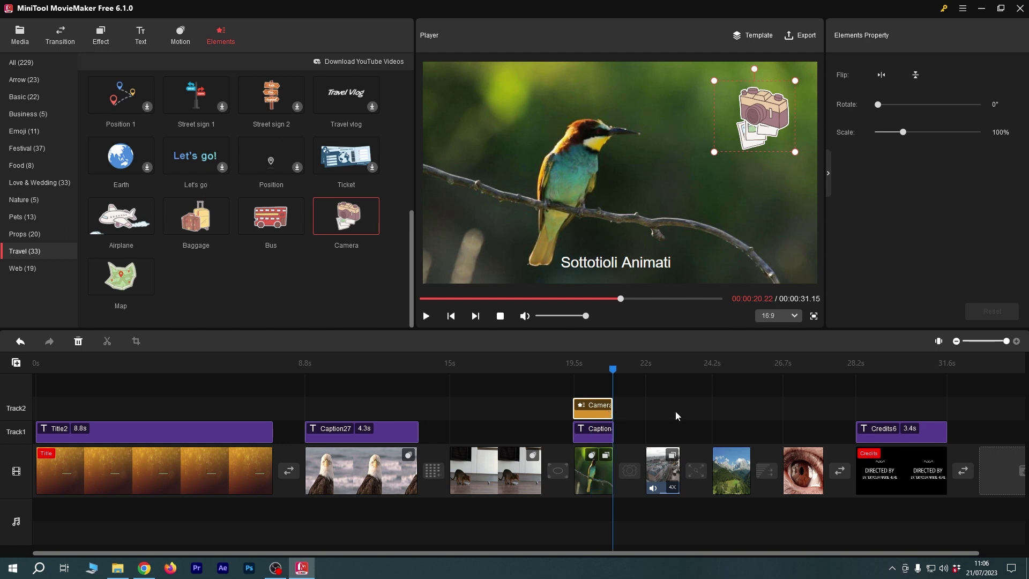
# - Play back the bee-eater clip from its start to preview the Camera element over it
pyautogui.moveTo(609, 369); pyautogui.dragTo(563, 372)
pyautogui.press('space')
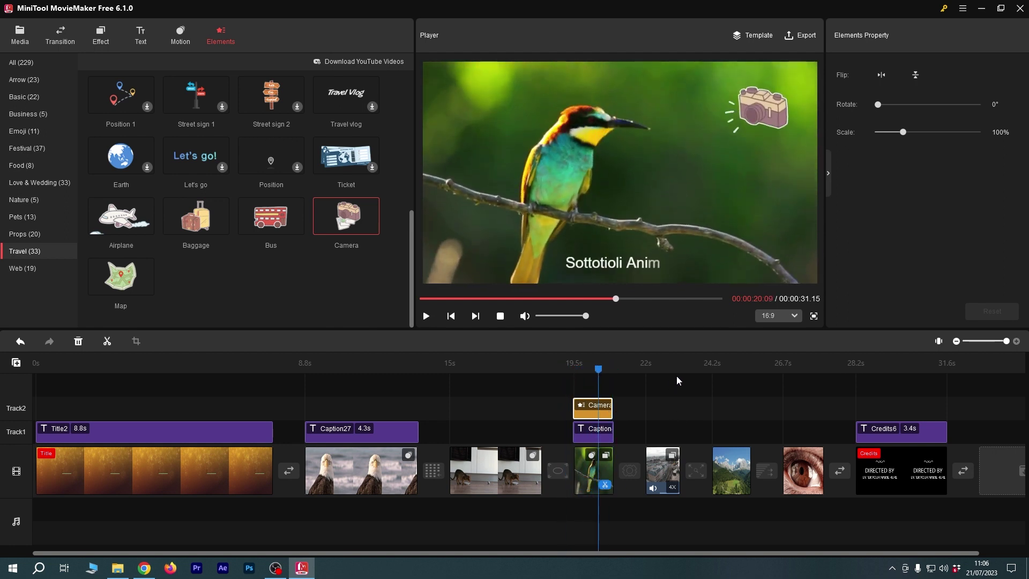
pyautogui.press('space')
pyautogui.moveTo(598, 372); pyautogui.dragTo(584, 374)
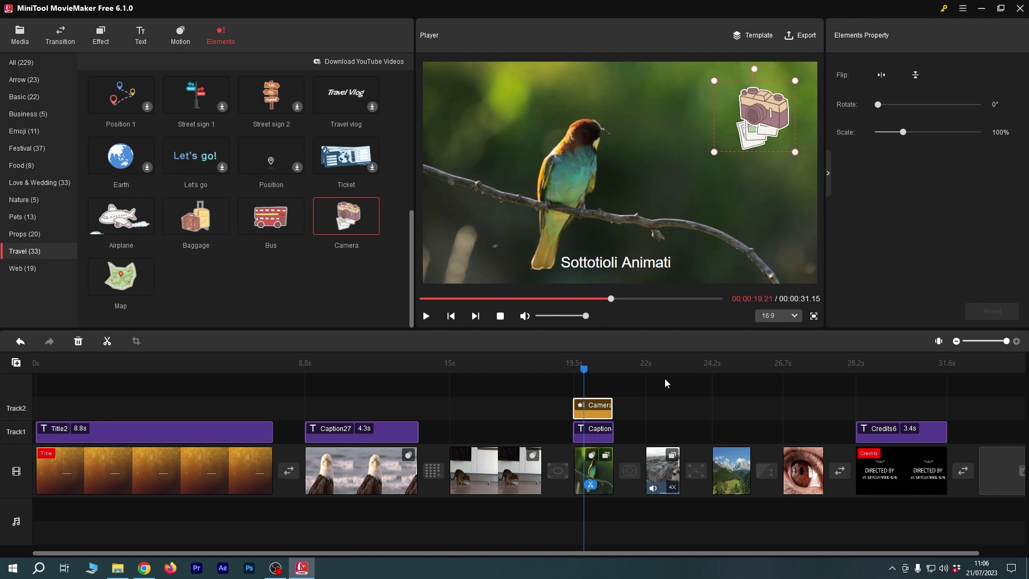
pyautogui.moveTo(584, 370); pyautogui.dragTo(569, 371)
pyautogui.press('space')
pyautogui.click(587, 370)
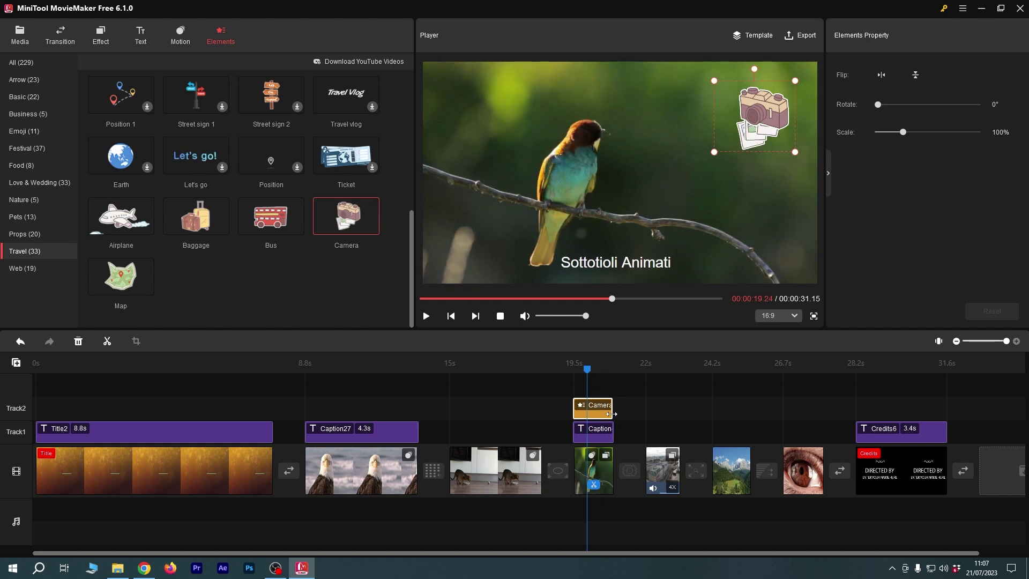
pyautogui.press('space')
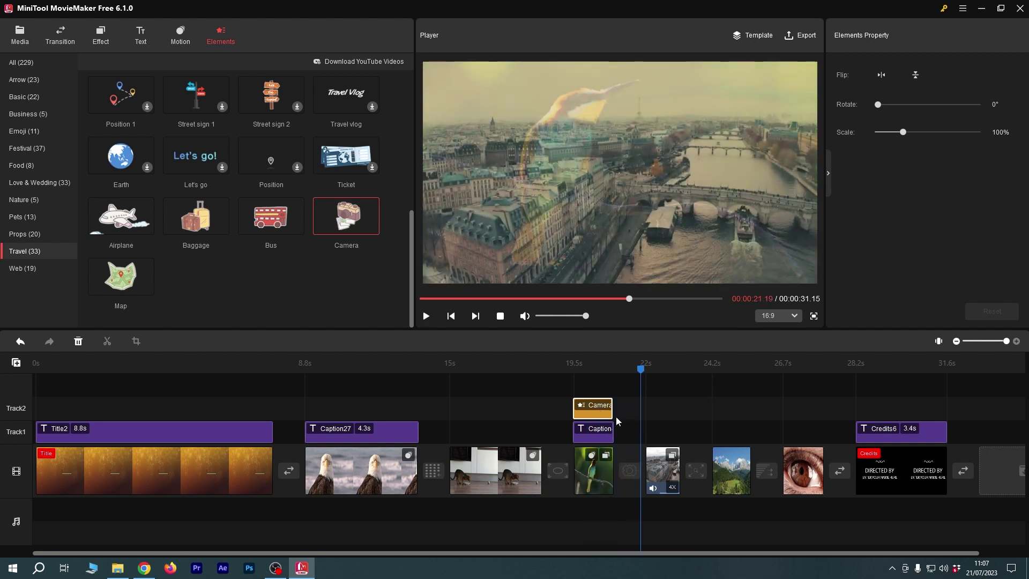
# - Lengthen the Camera element beyond the bee-eater clip and place a Street sign 2 element on Track3 above the Airplane element
pyautogui.moveTo(610, 415); pyautogui.dragTo(680, 416)
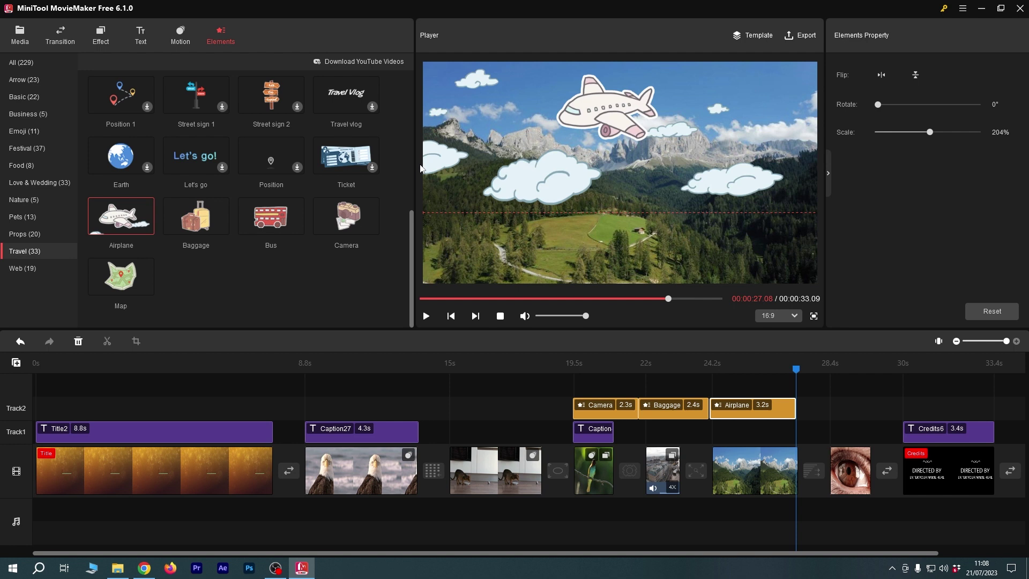
pyautogui.moveTo(272, 94); pyautogui.dragTo(676, 389)
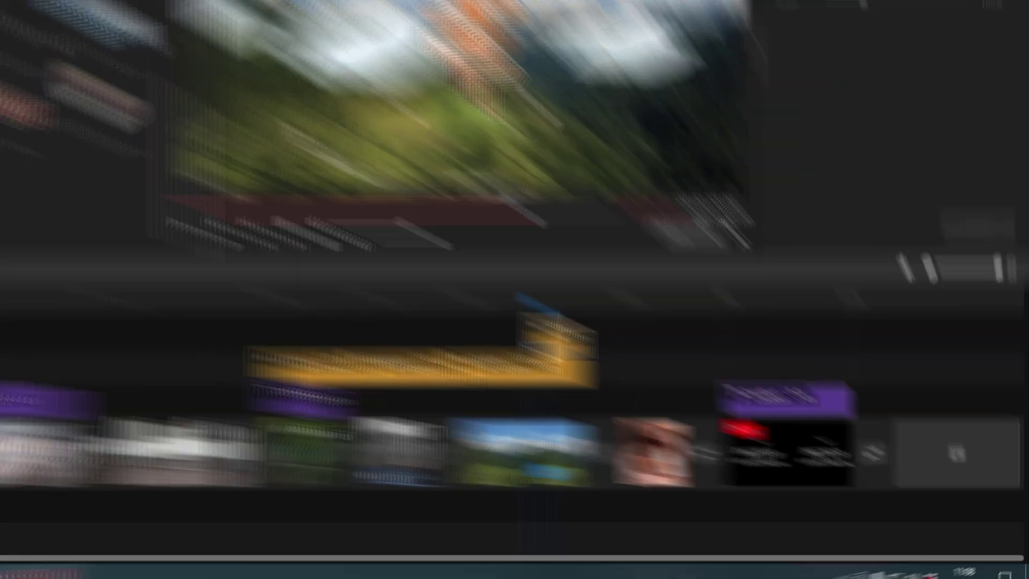
pyautogui.moveTo(172, 184); pyautogui.dragTo(75, 185)
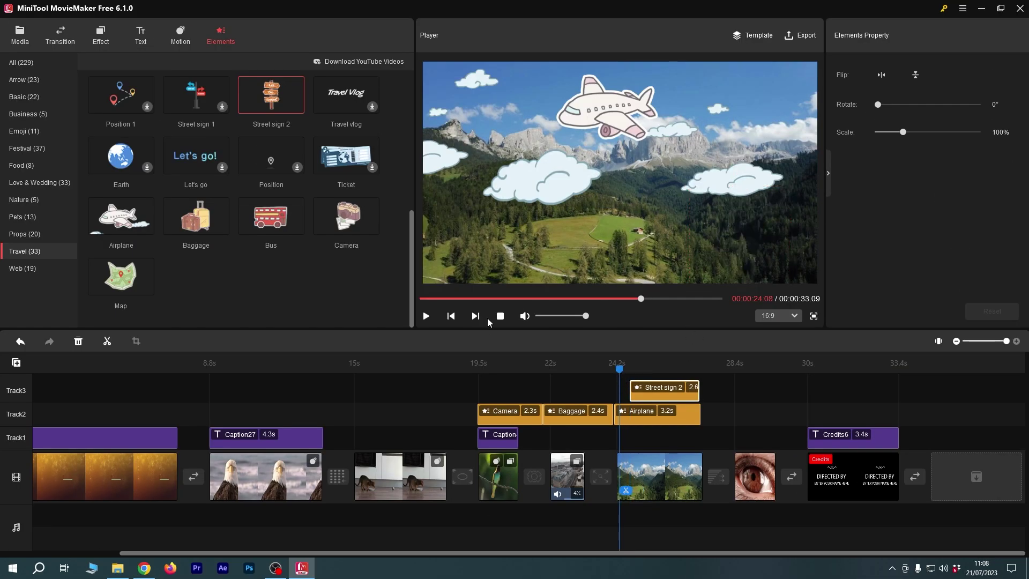
# - Play back the mountain clip to preview the Airplane and Street sign 2 elements together
pyautogui.click(427, 316)
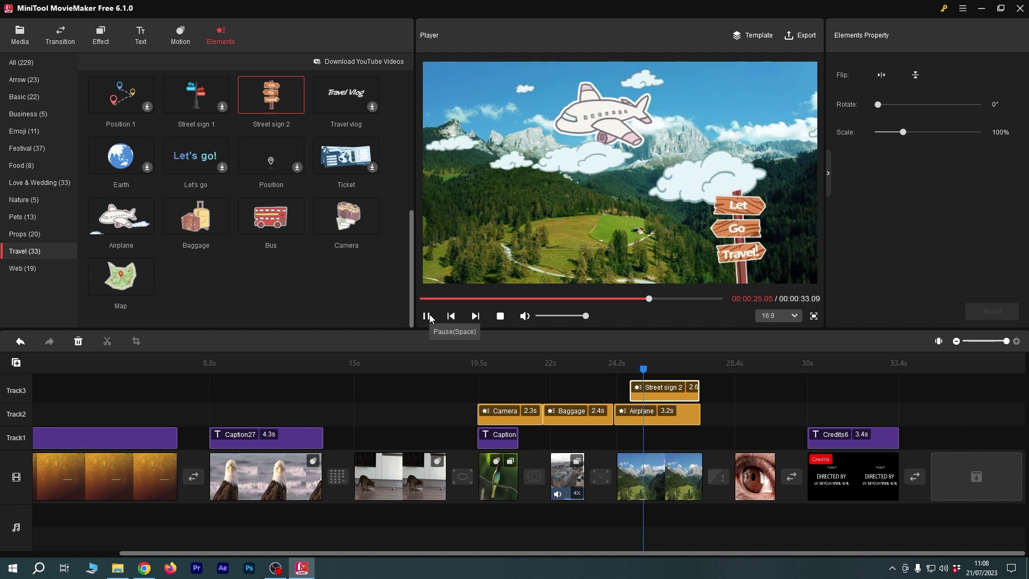
pyautogui.click(427, 316)
pyautogui.click(304, 394)
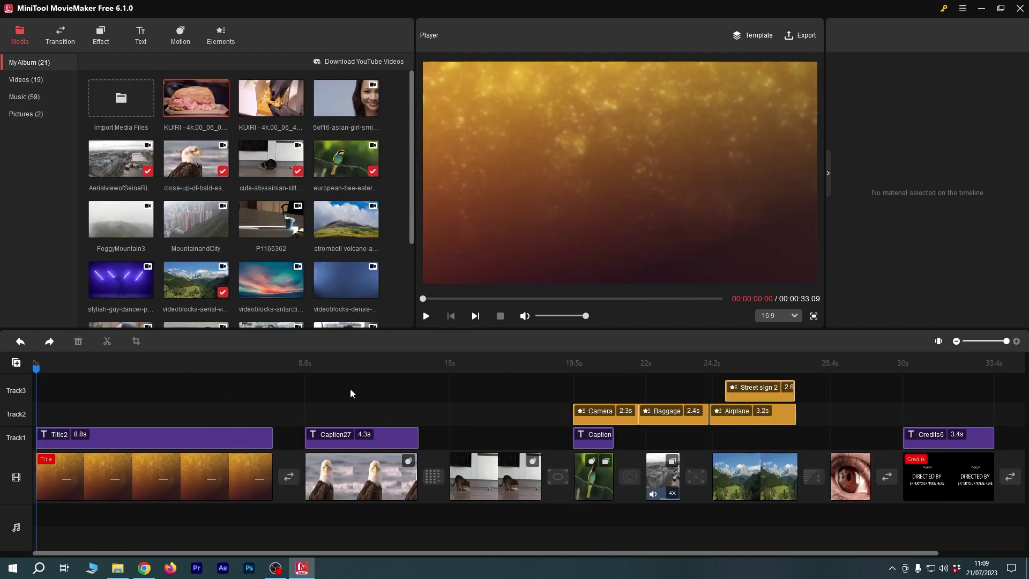
# - Start the project export and compare the Device and PC targets, leaving PC selected
pyautogui.click(269, 489)
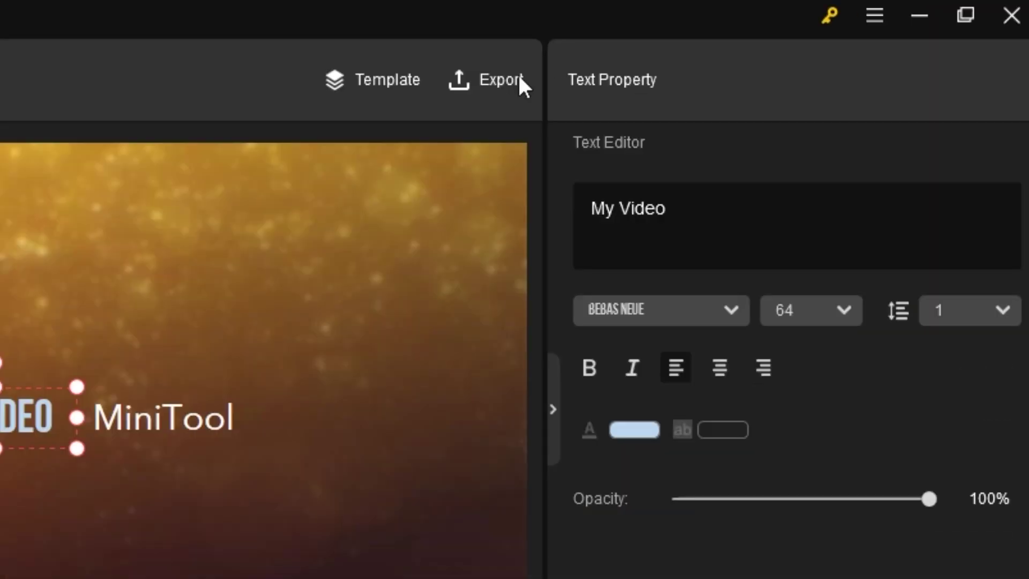
pyautogui.click(520, 76)
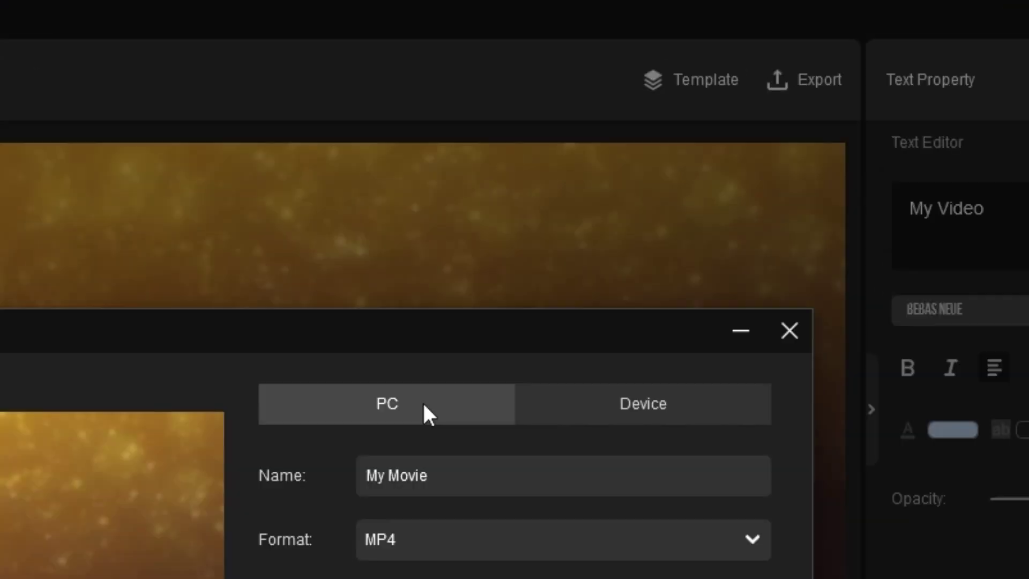
pyautogui.click(595, 405)
pyautogui.click(410, 404)
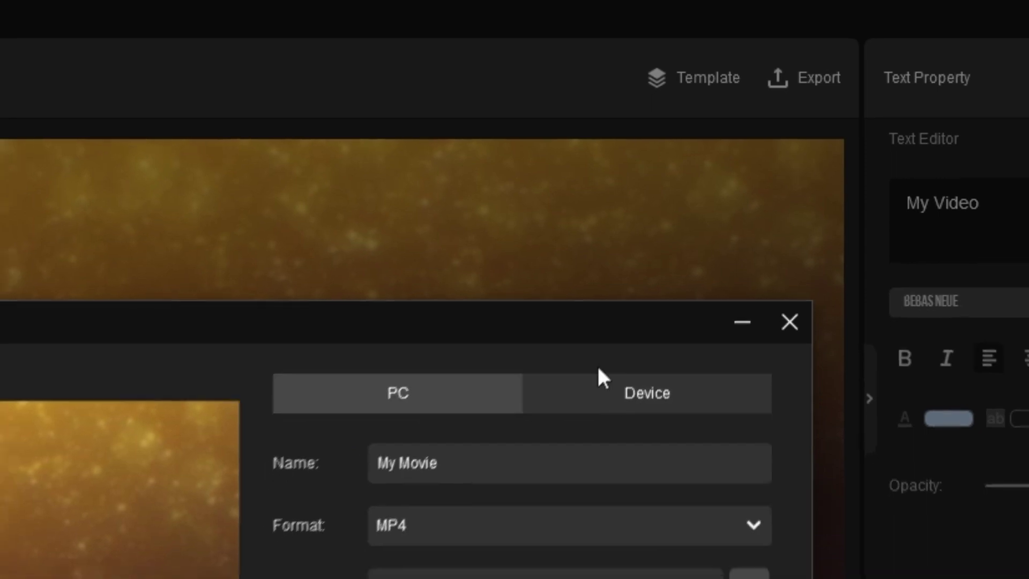
pyautogui.click(674, 329)
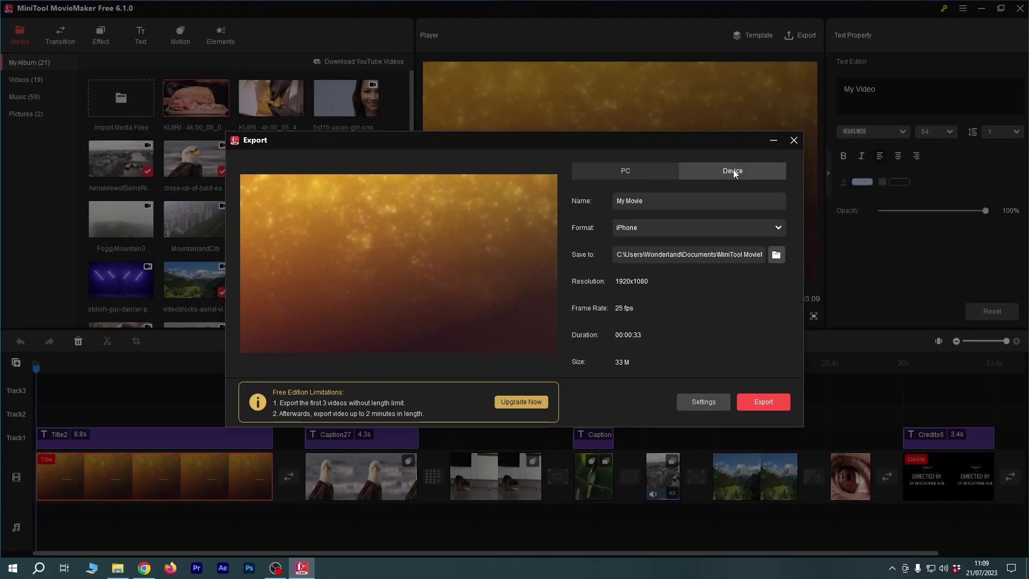
pyautogui.click(638, 172)
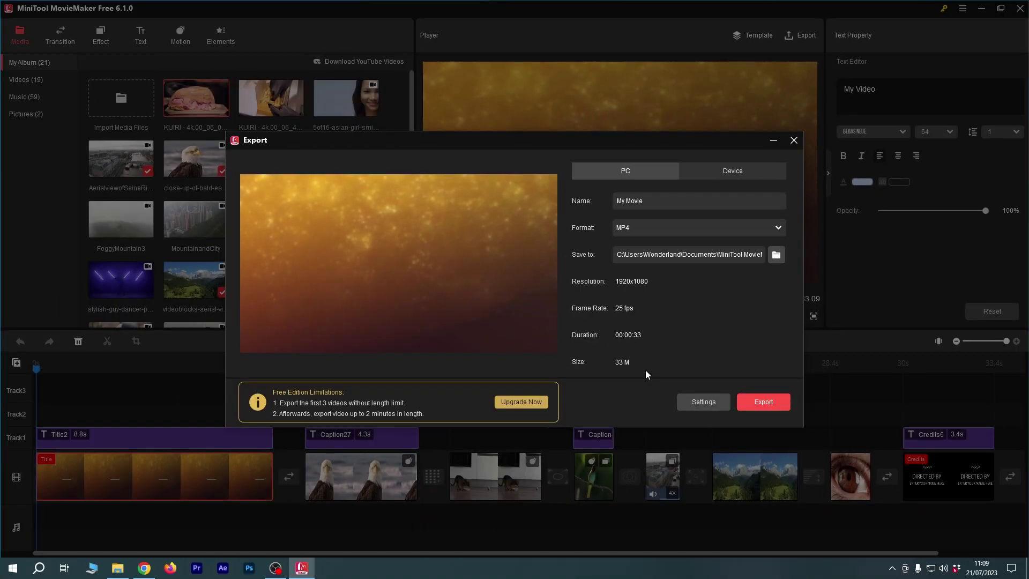
# - Name the exported movie MiniTool and view the formats available for PC export
pyautogui.click(646, 201)
pyautogui.doubleClick(643, 202)
pyautogui.click(676, 230)
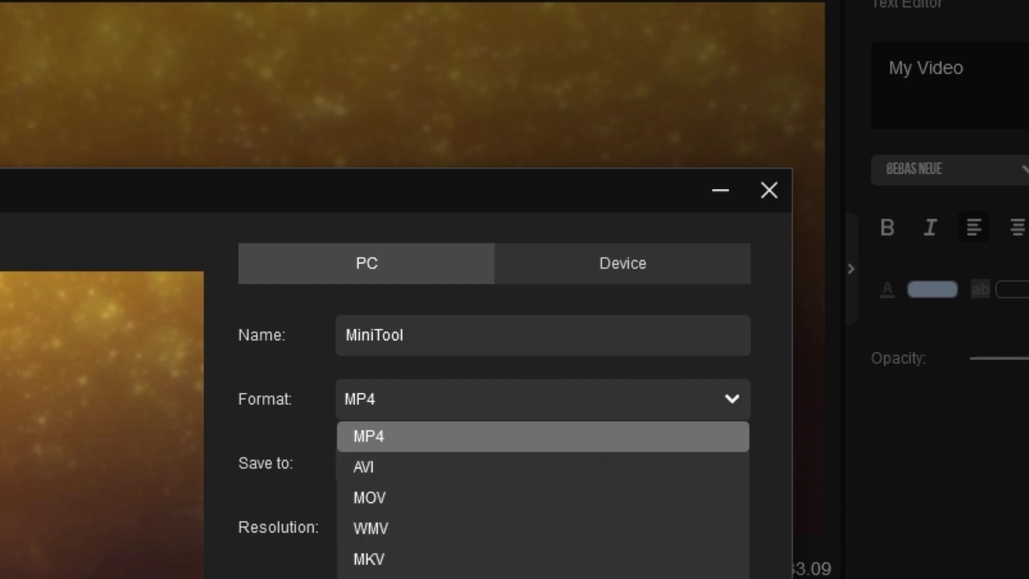
# - Try the Device export target with the Smartphone format and return to the PC target
pyautogui.click(672, 263)
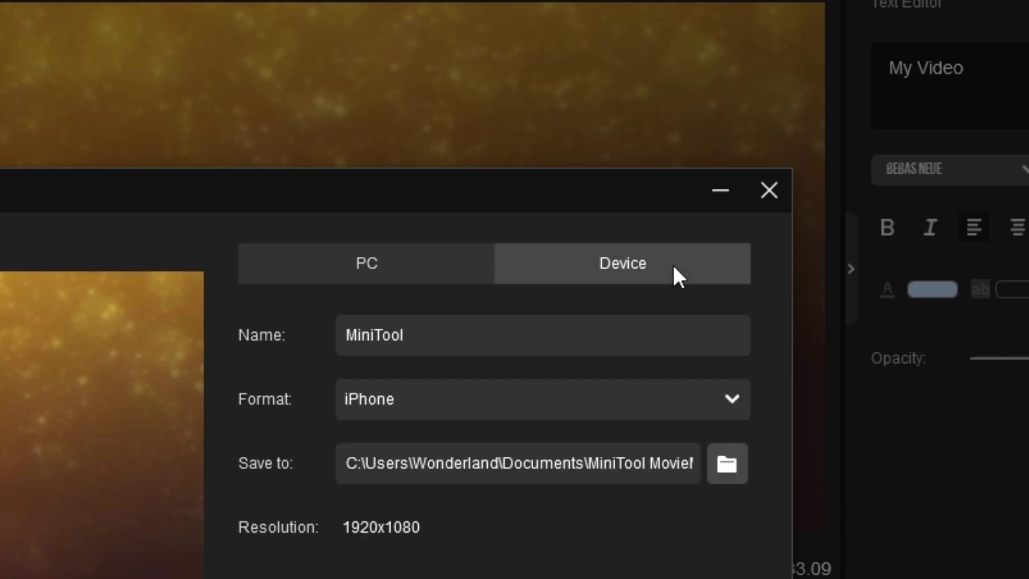
pyautogui.click(422, 412)
pyautogui.click(437, 469)
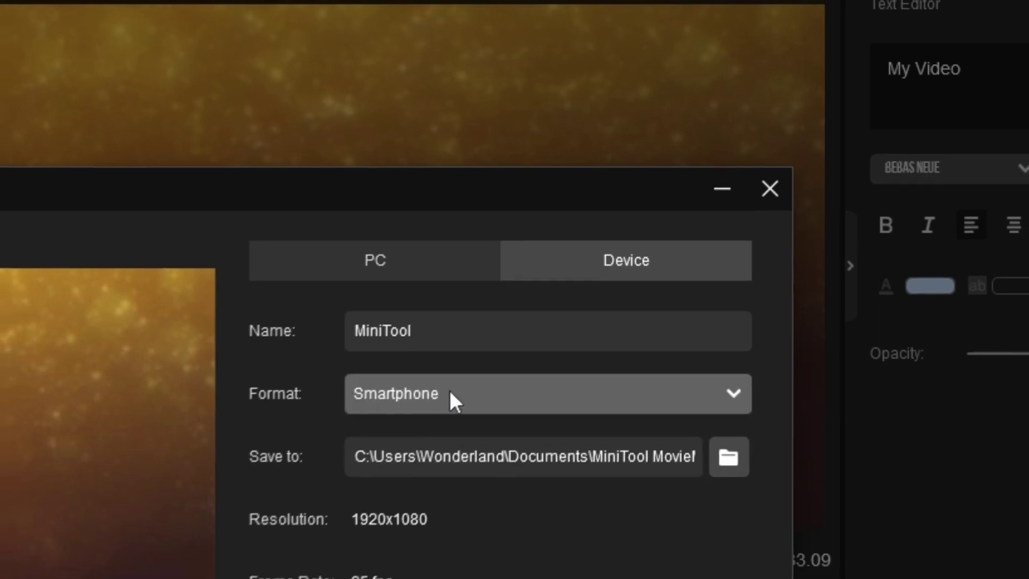
pyautogui.click(445, 399)
pyautogui.click(422, 243)
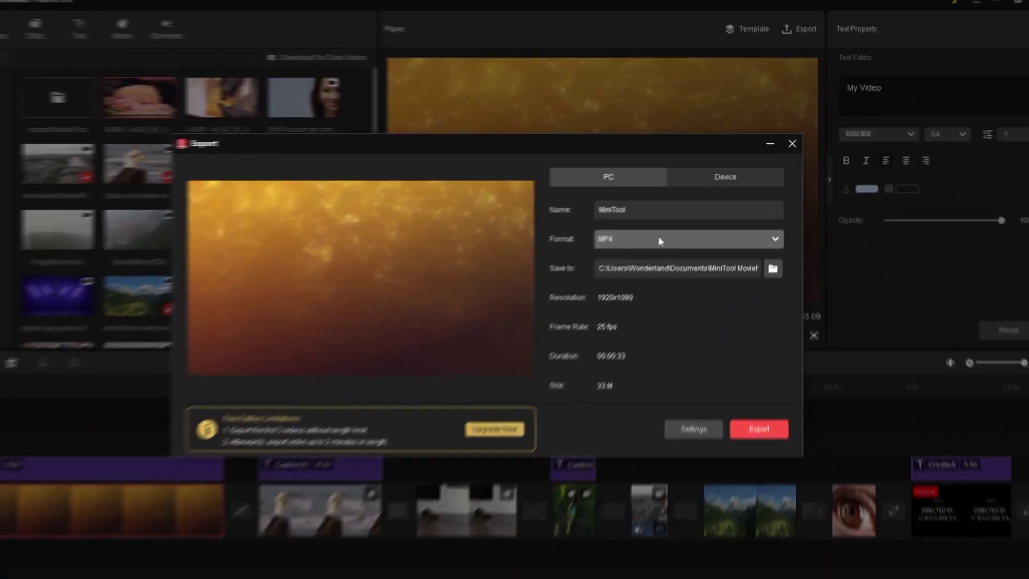
# - Set the export quality to Best and check the encoder and resolution choices, keeping h264_nvenc and 1920x1080
pyautogui.click(704, 401)
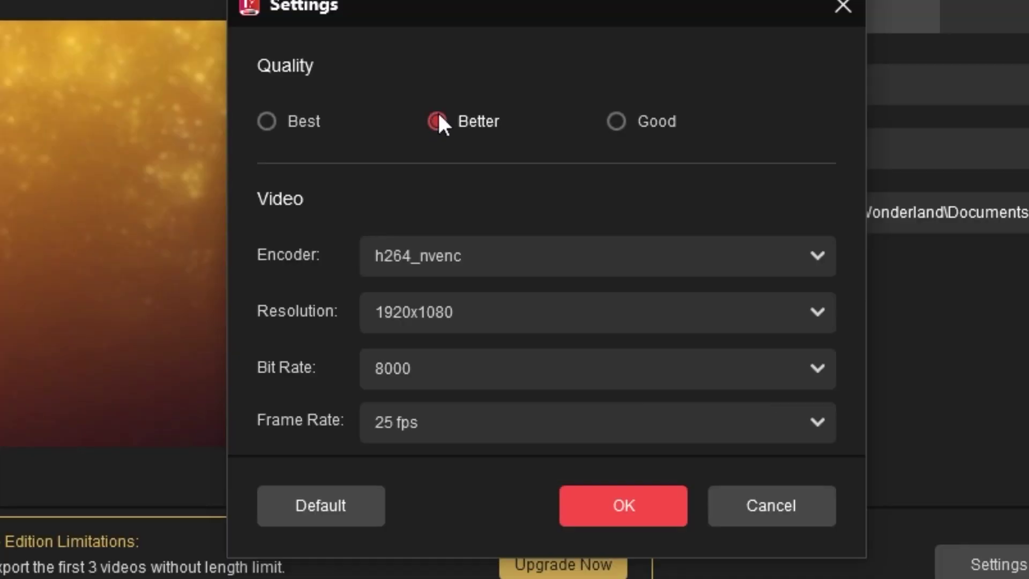
pyautogui.click(315, 124)
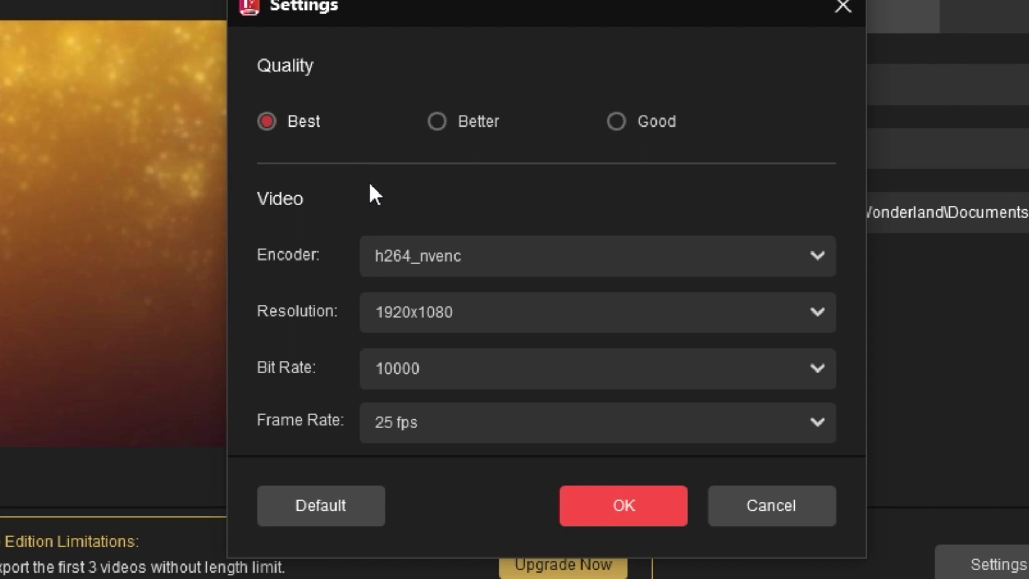
pyautogui.click(519, 262)
pyautogui.click(445, 327)
pyautogui.click(422, 317)
pyautogui.click(423, 316)
# - Choose a bit rate of 10000 and a frame rate of 25 fps, and accept the export settings
pyautogui.click(476, 370)
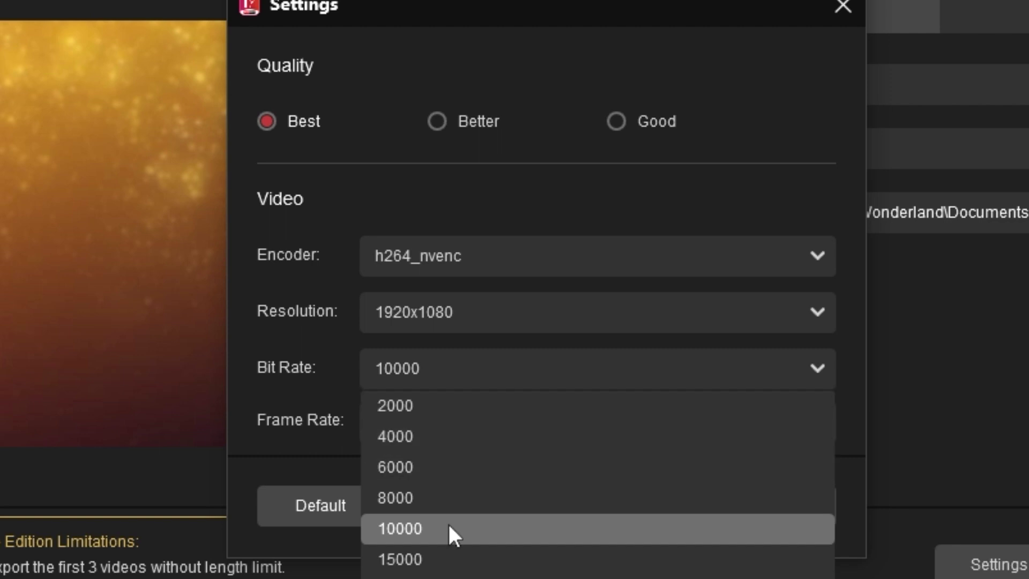
pyautogui.click(429, 527)
pyautogui.click(434, 420)
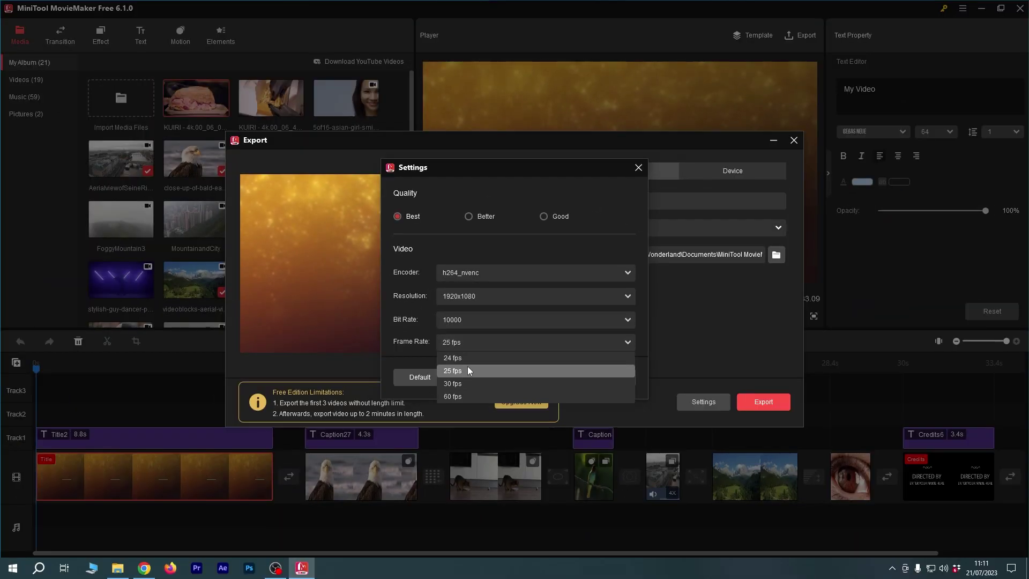
pyautogui.click(465, 373)
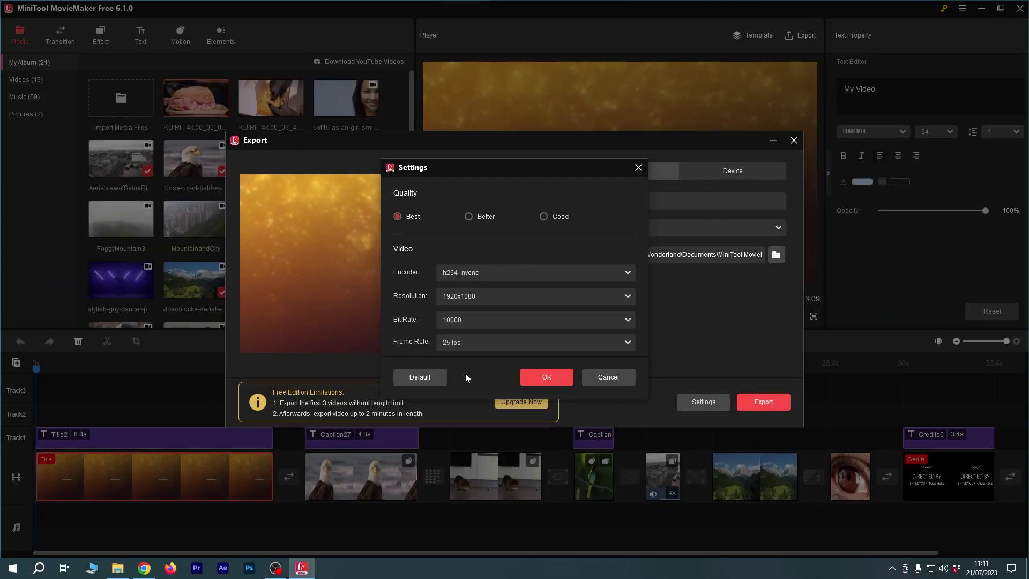
pyautogui.click(546, 377)
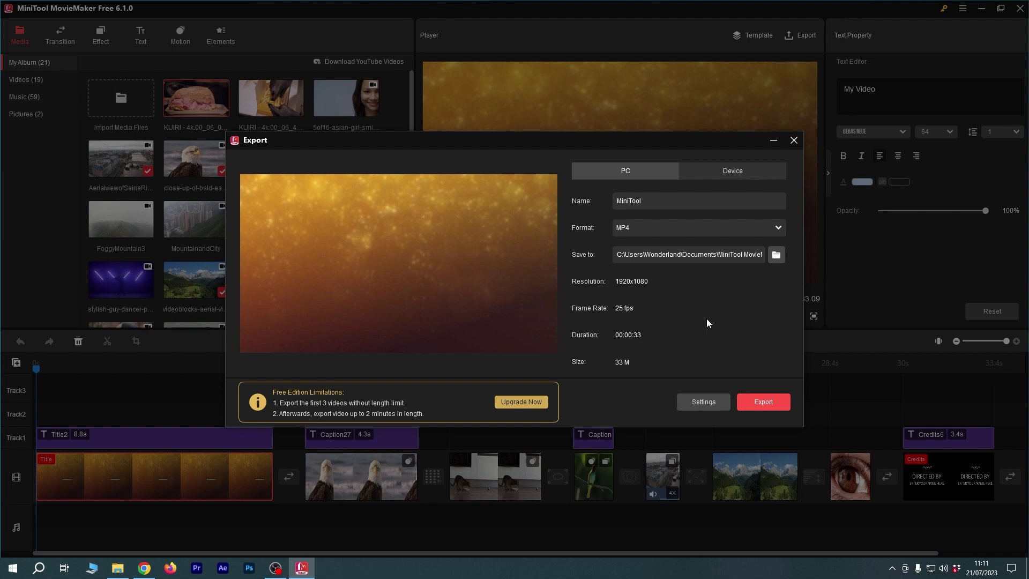
# - Set the save location to the MiniTool folder on the Desktop and export the movie
pyautogui.click(776, 256)
pyautogui.click(654, 400)
pyautogui.click(761, 403)
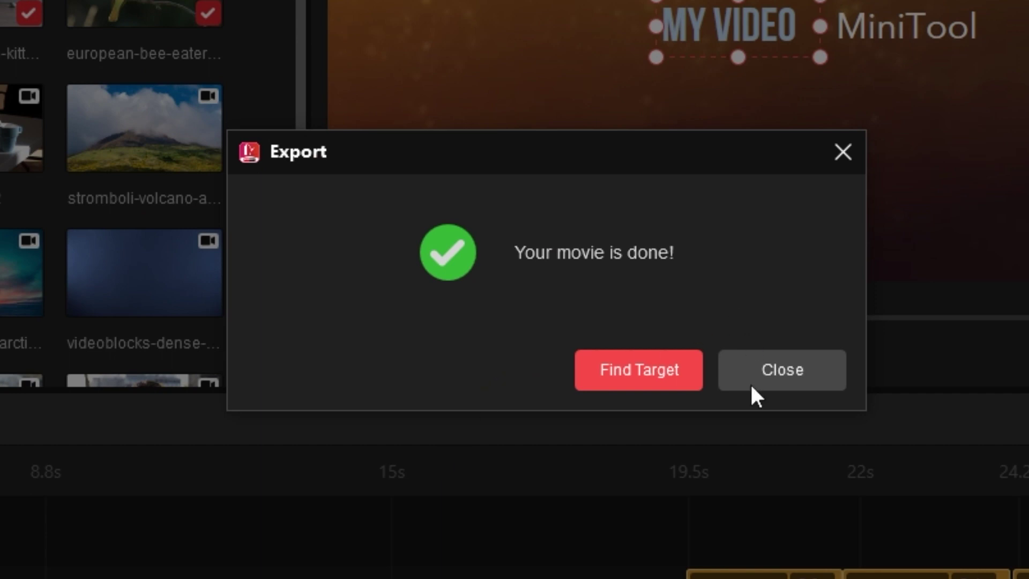
# - Locate the exported MiniTool.mp4, play it in the media player, and close the player and the folder window
pyautogui.click(627, 380)
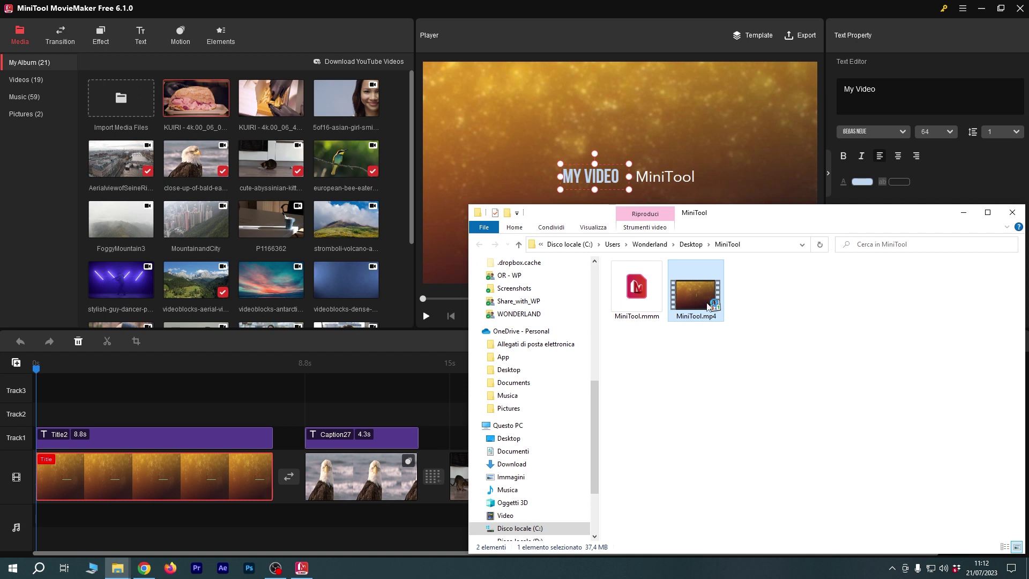
pyautogui.doubleClick(708, 306)
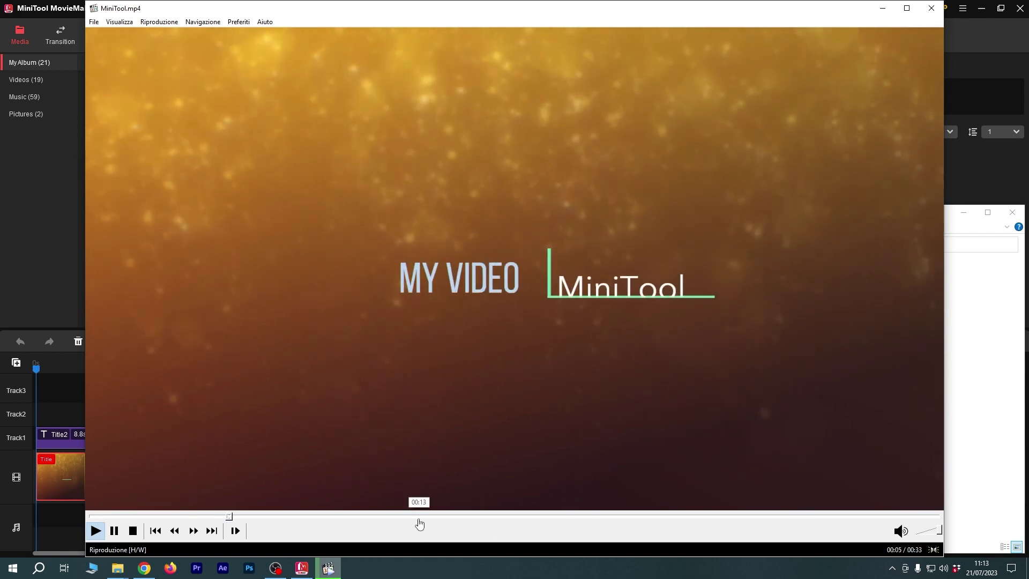
pyautogui.hotkey('alt', 'F4')
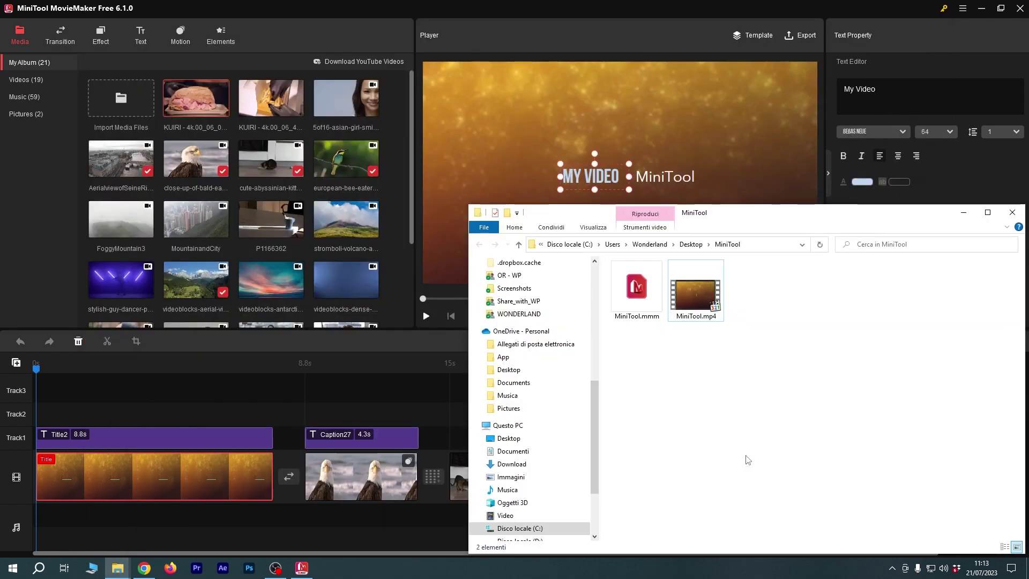
pyautogui.hotkey('alt', 'F4')
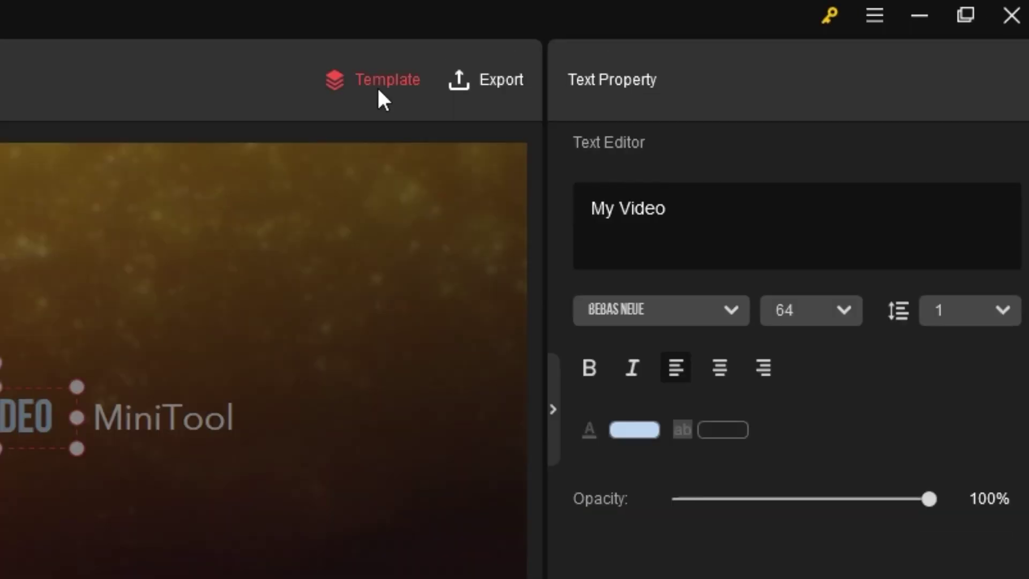
# - Open the movie templates and look through the full collection
pyautogui.click(378, 88)
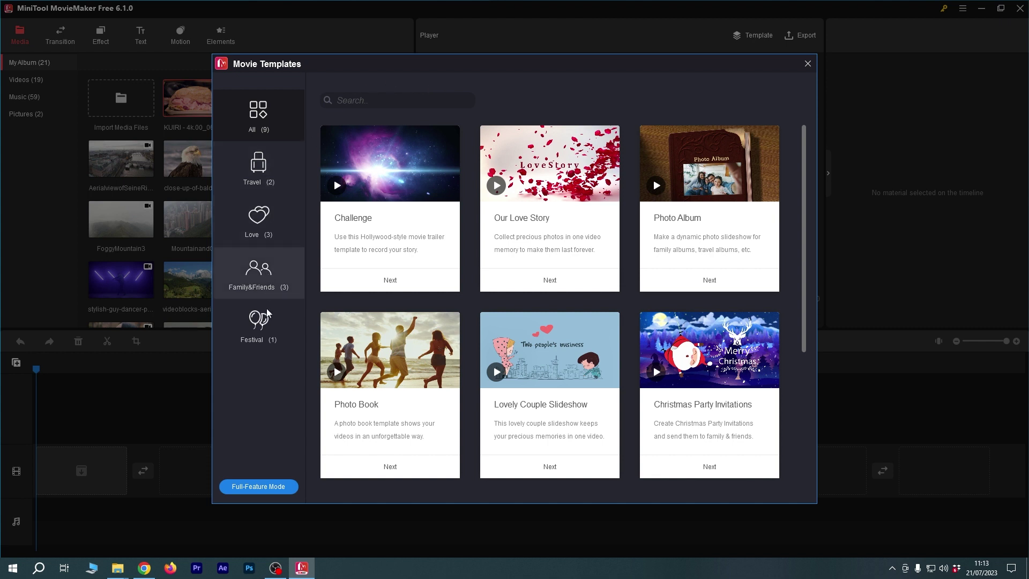
pyautogui.scroll(-3, 386, 289)
pyautogui.scroll(3, 386, 289)
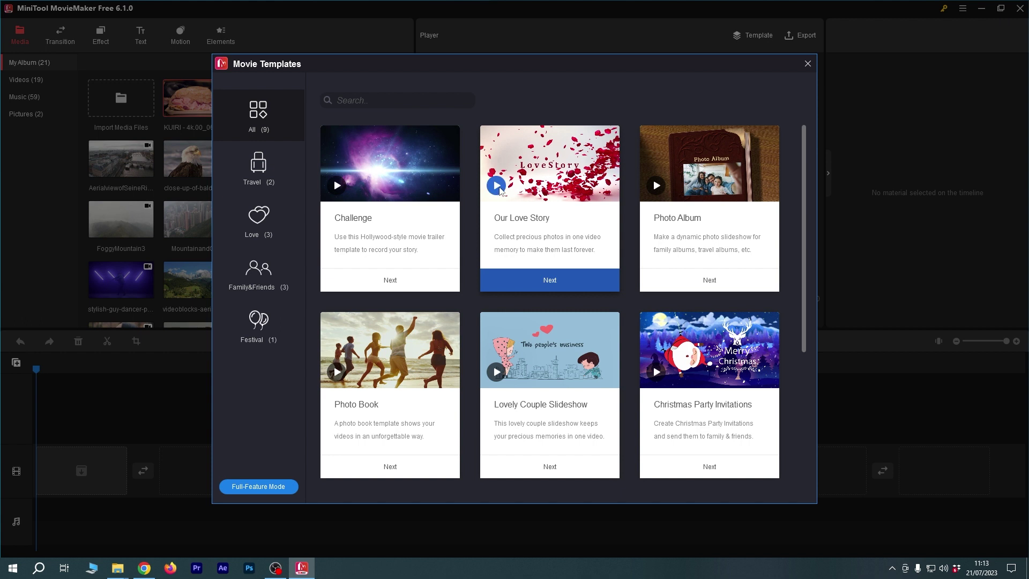
# - Preview the Photo Album template, return to the collection, and look through the remaining movie templates
pyautogui.click(656, 186)
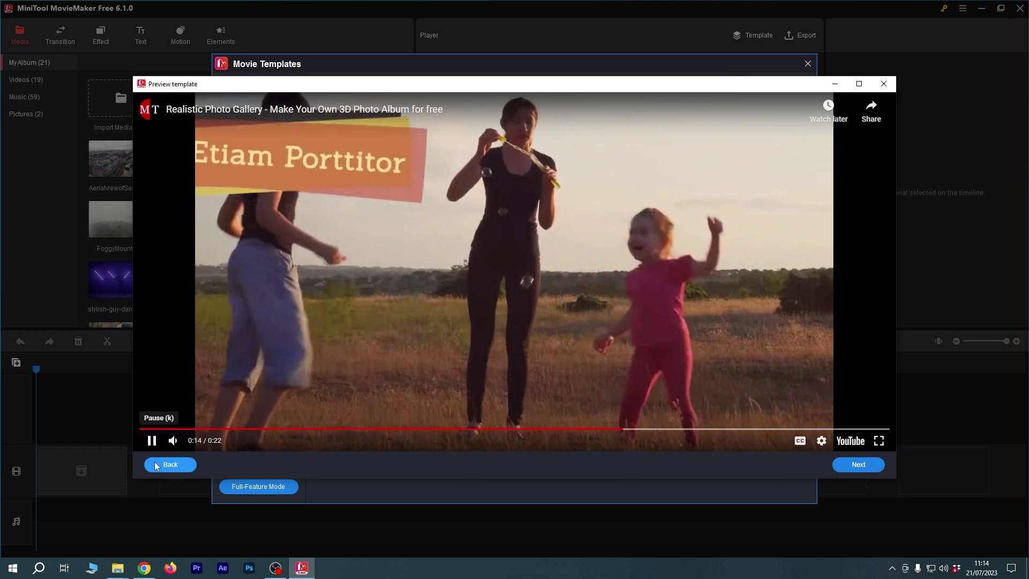
pyautogui.click(170, 465)
pyautogui.scroll(-3, 680, 217)
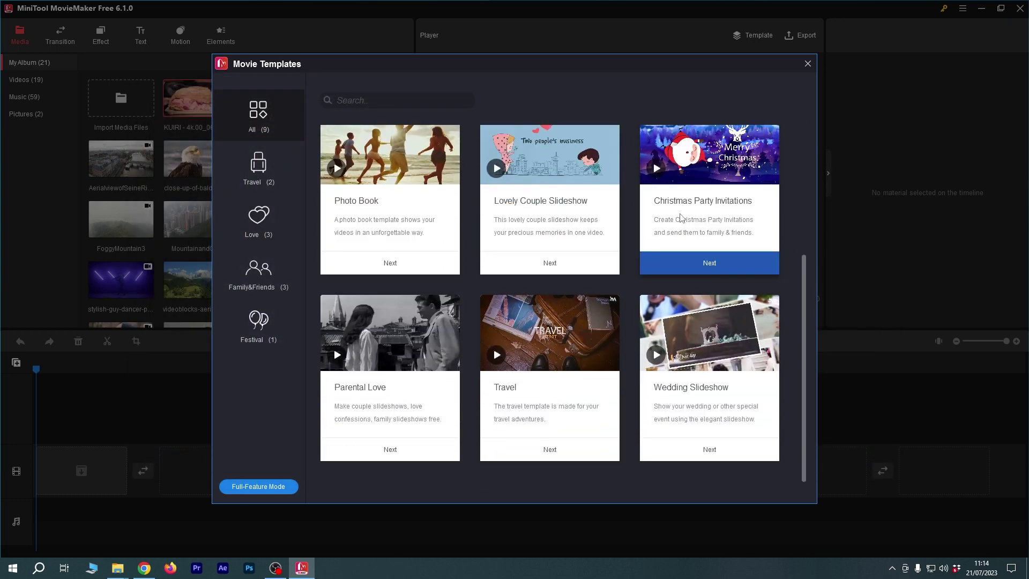
pyautogui.scroll(3, 407, 475)
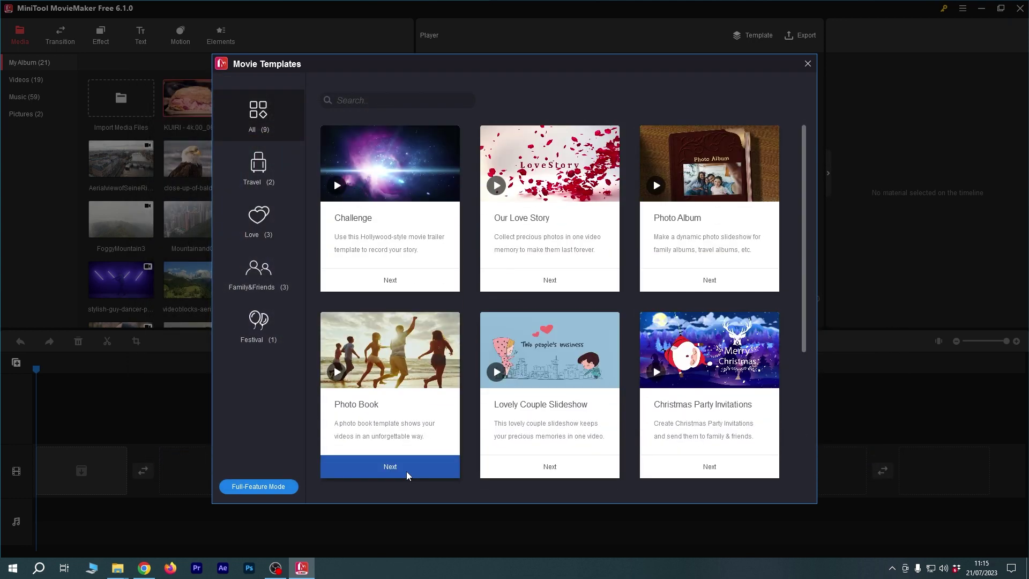
# - Choose the Photo Book template and load video clips for it from the FILMORA X FOOTAGE folder on the Desktop
pyautogui.click(407, 475)
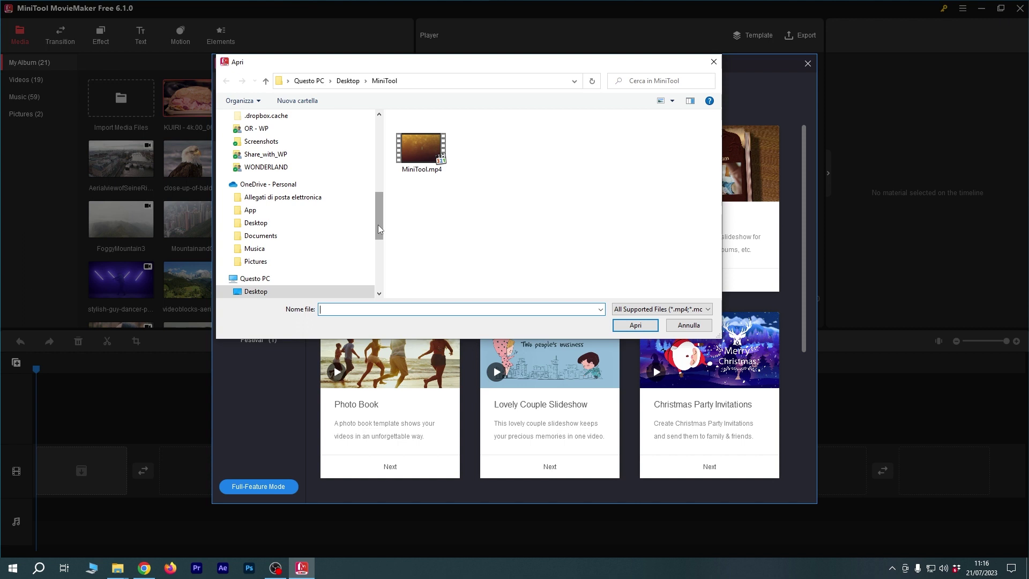
pyautogui.click(317, 83)
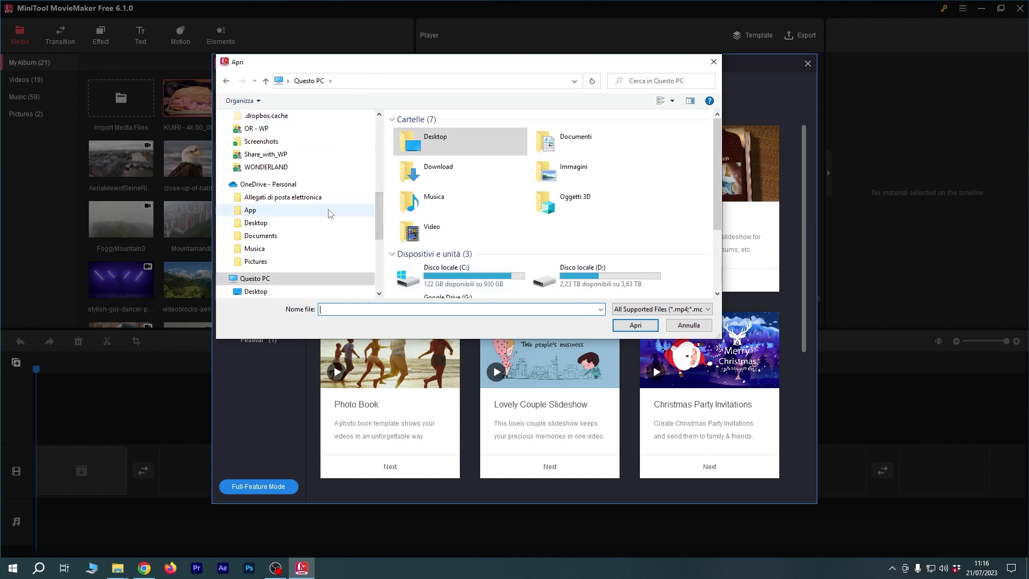
pyautogui.click(255, 291)
pyautogui.doubleClick(485, 225)
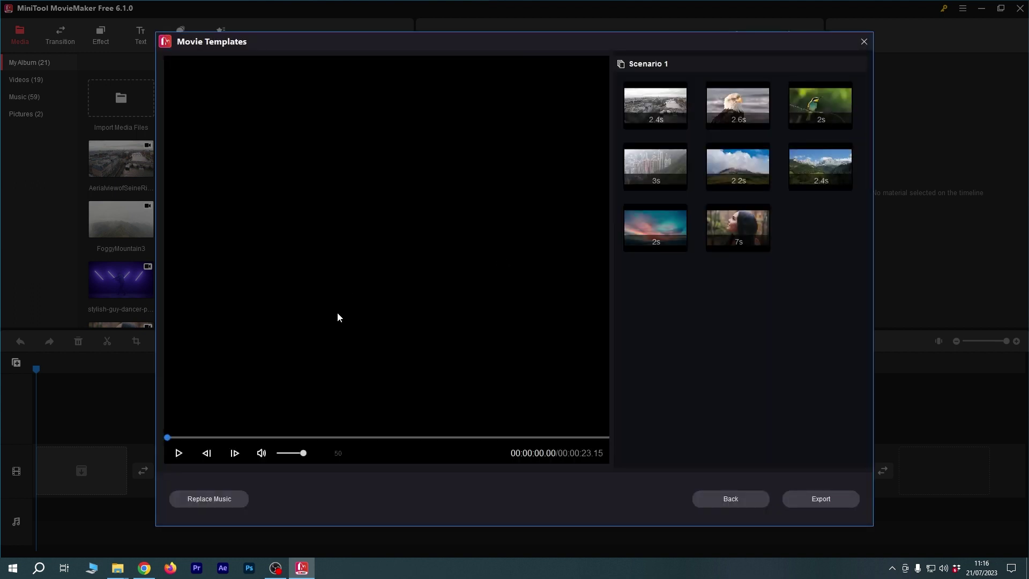
# - Lower the preview volume to 4, play the template movie, and check individual clips in Scenario 1
pyautogui.click(206, 453)
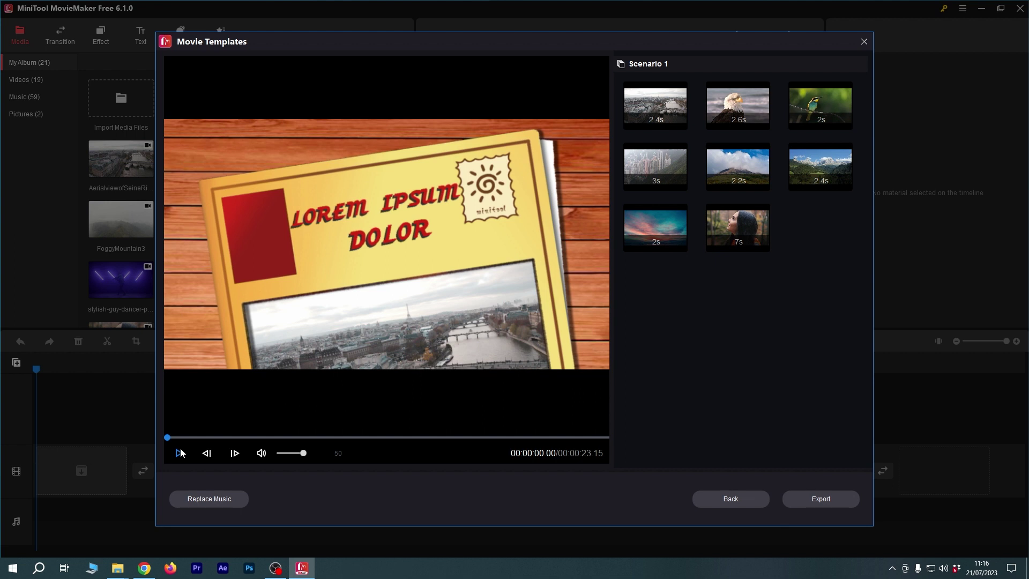
pyautogui.moveTo(303, 455); pyautogui.dragTo(281, 455)
pyautogui.click(178, 453)
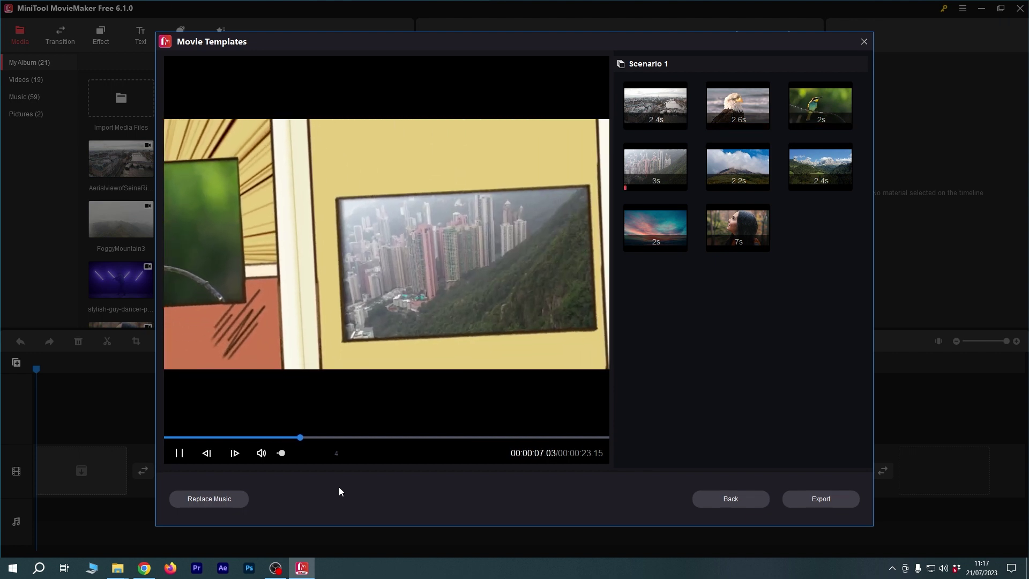
pyautogui.click(664, 182)
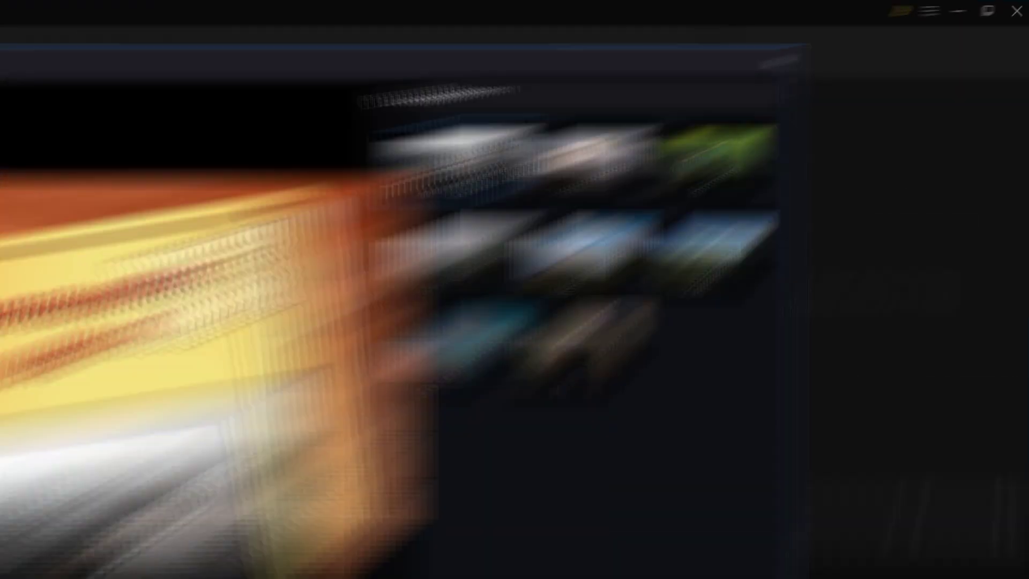
pyautogui.moveTo(360, 236); pyautogui.dragTo(428, 399)
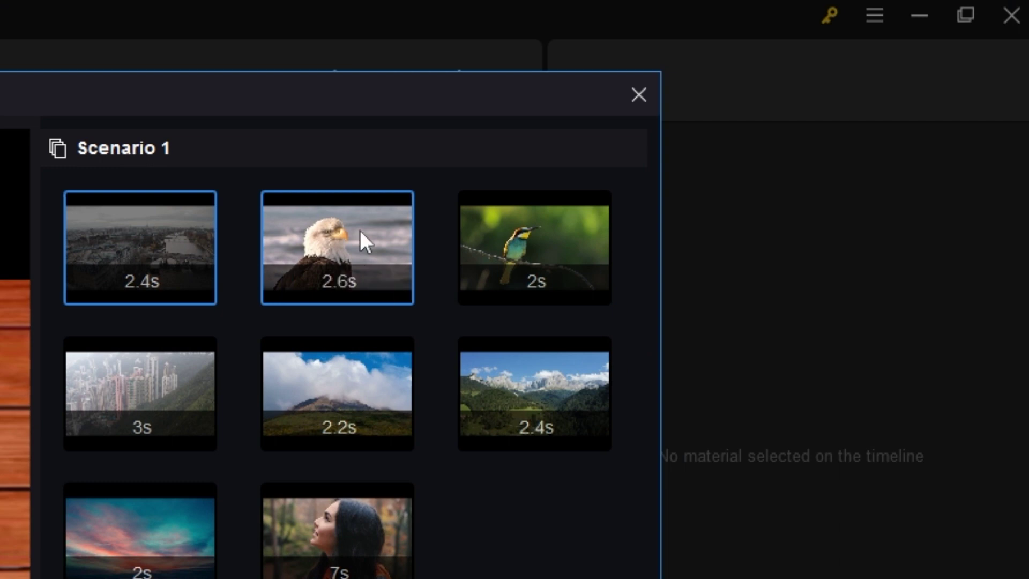
pyautogui.moveTo(547, 324); pyautogui.dragTo(482, 322)
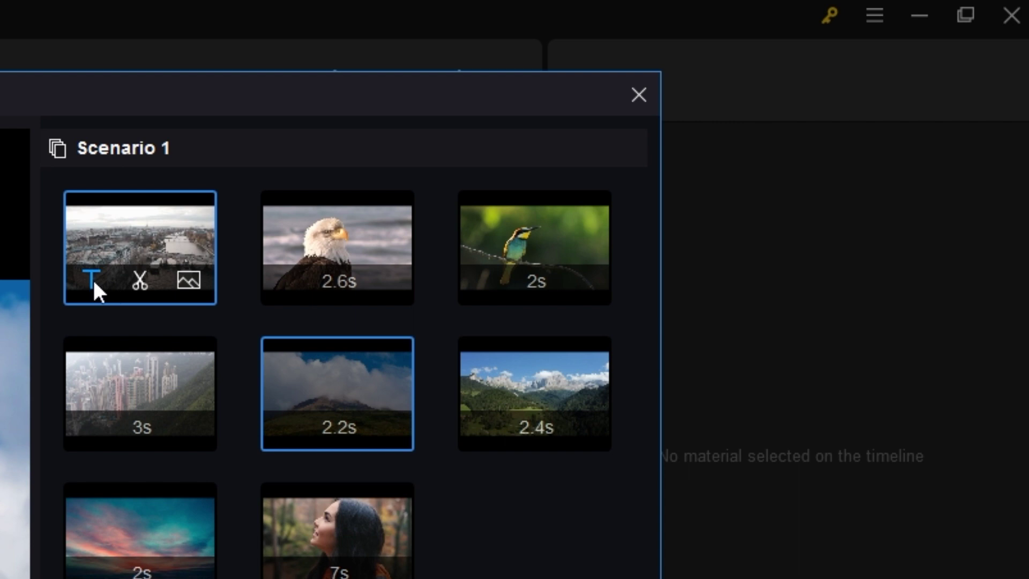
# - Replace the cover title on the first Scenario 1 clip with "Il Mio Viaggio per il Mondo"
pyautogui.click(92, 277)
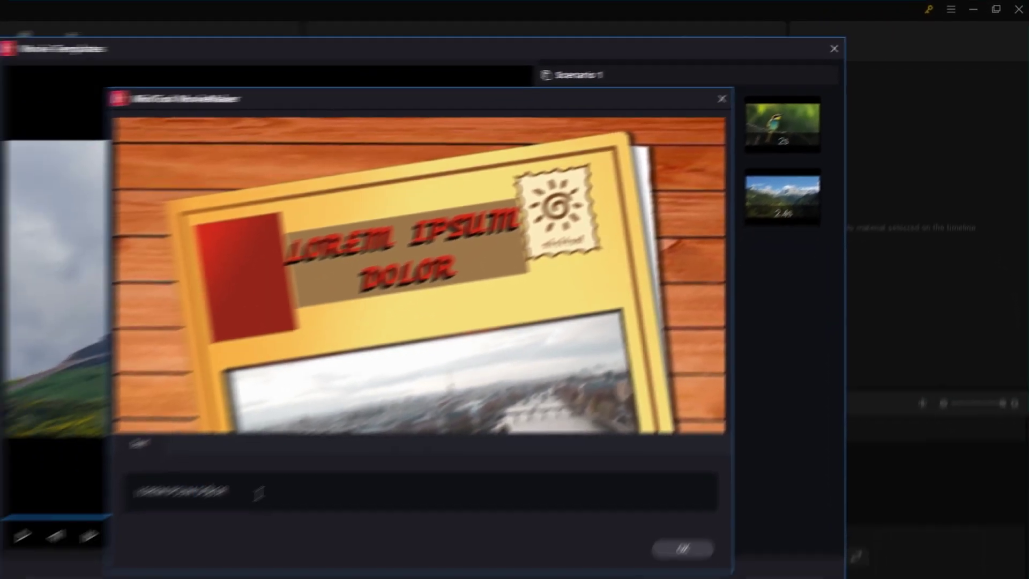
pyautogui.tripleClick(136, 492)
pyautogui.write('Il Mio Viaggio per il Mondo')
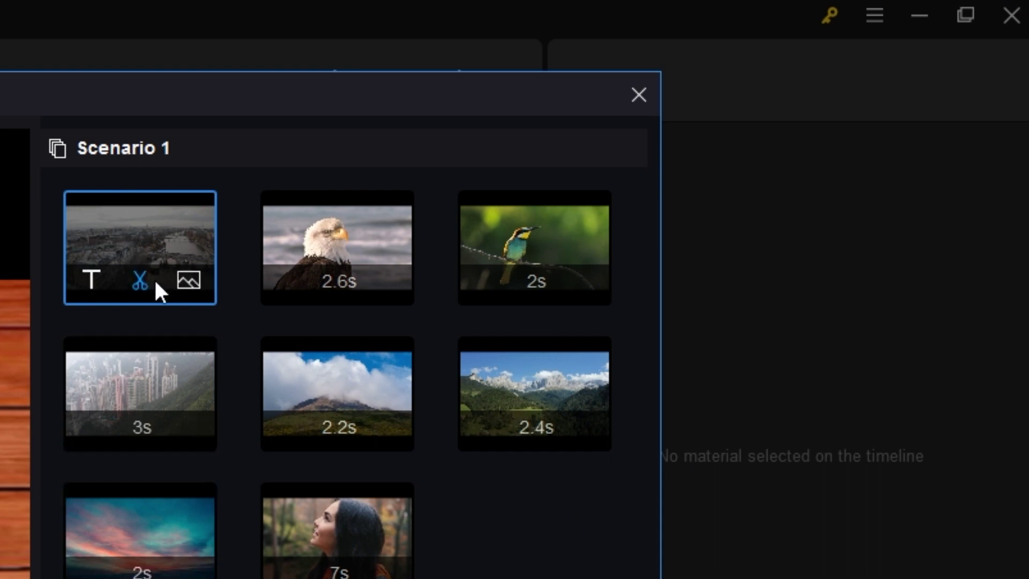
# - Shift the first clip's trim range to a later section of its footage and accept the trim
pyautogui.click(138, 277)
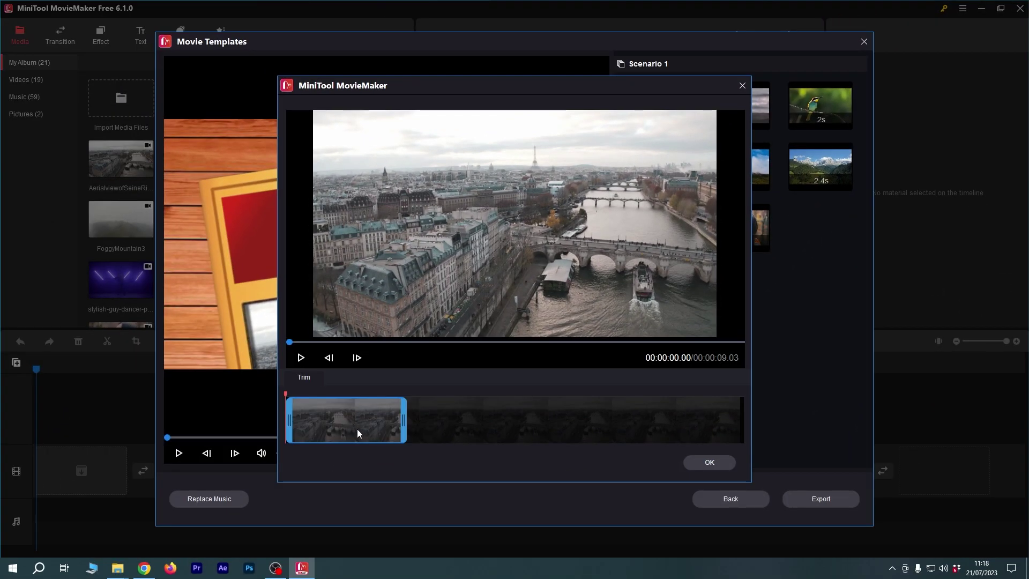
pyautogui.moveTo(357, 428); pyautogui.dragTo(618, 454)
pyautogui.click(709, 461)
pyautogui.click(678, 123)
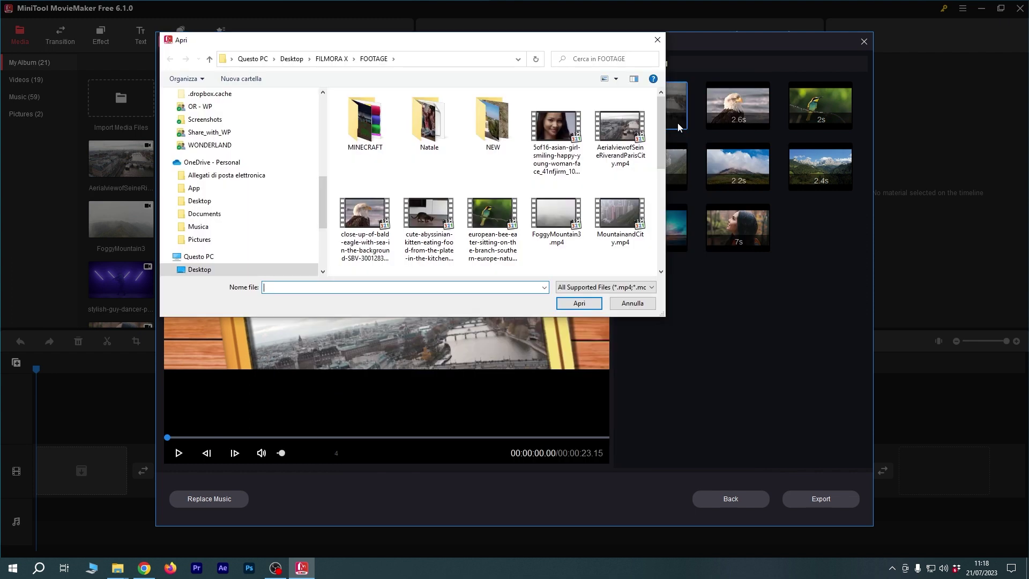
pyautogui.click(643, 304)
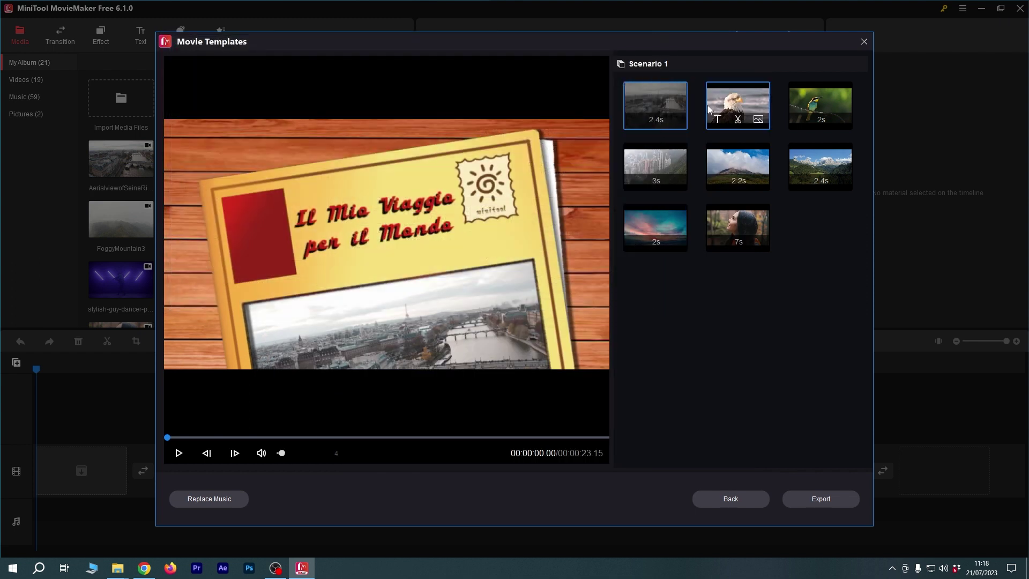
pyautogui.click(677, 121)
pyautogui.click(628, 301)
# - Replace the fourth clip with the domed-building city footage from the NEW folder and set its caption to "Ultima Tappa!"
pyautogui.click(671, 183)
pyautogui.doubleClick(492, 123)
pyautogui.click(576, 304)
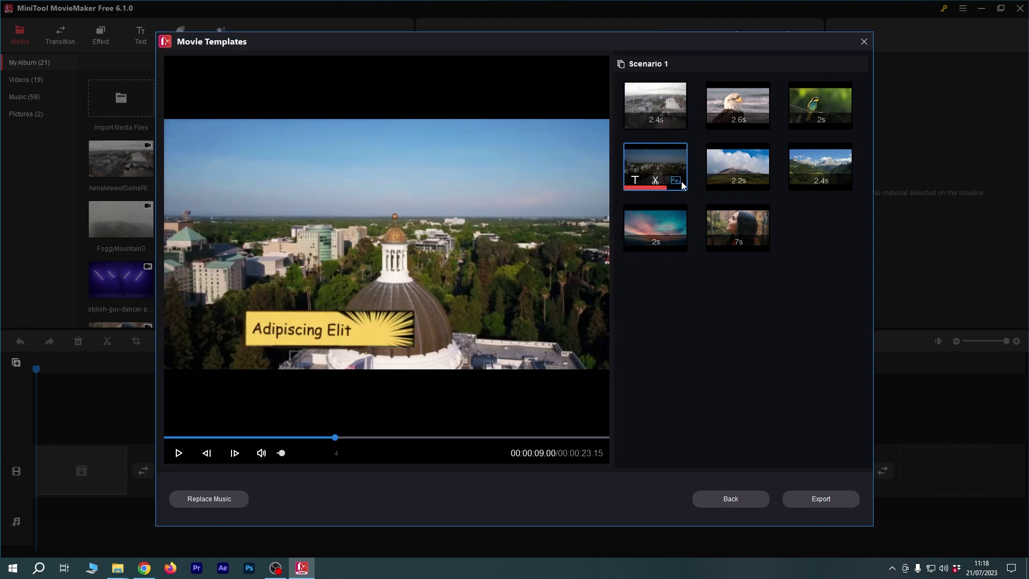
pyautogui.click(636, 180)
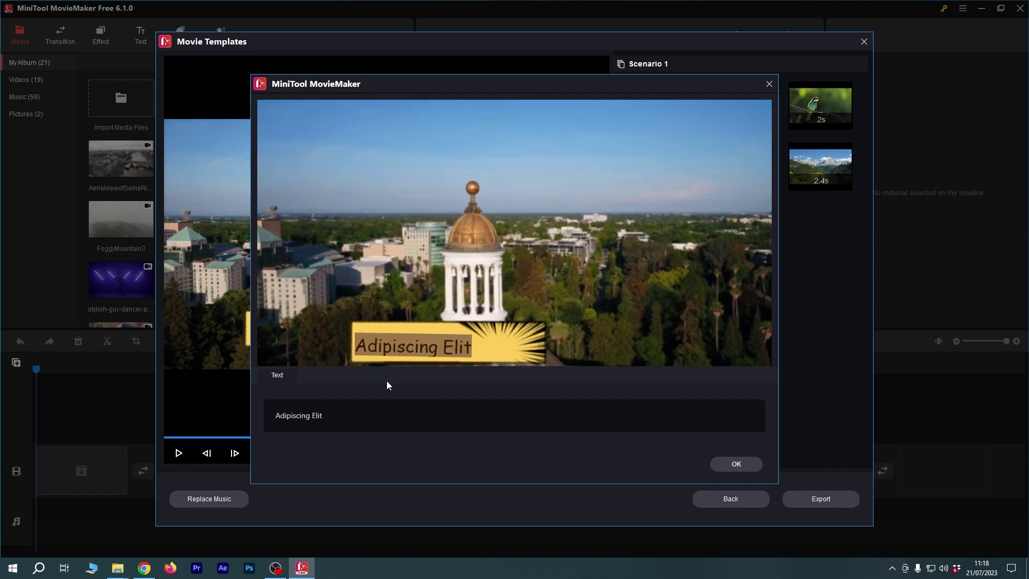
pyautogui.doubleClick(316, 416)
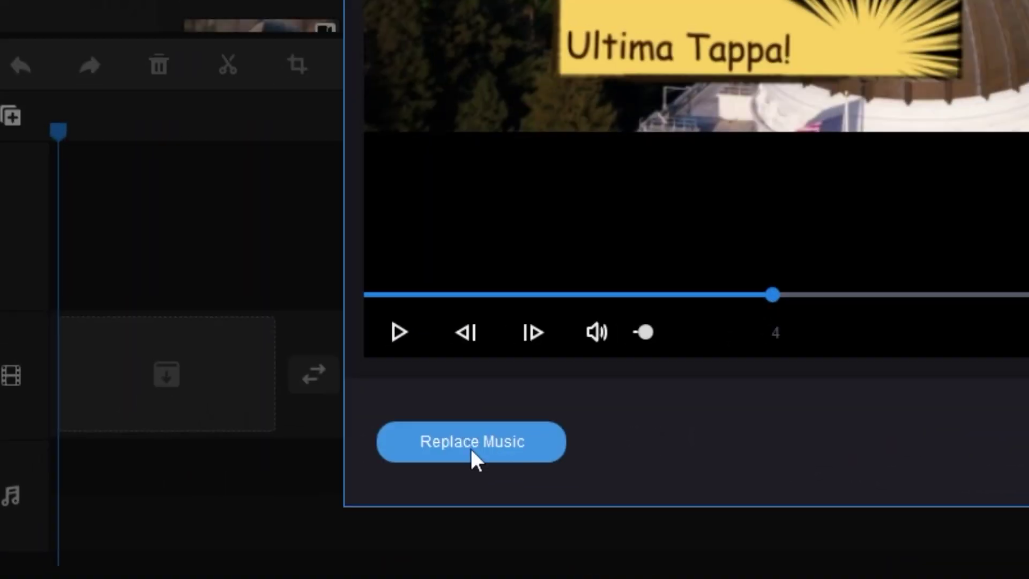
# - Check the music replacement options and export the movie as an MP4 named Template to the MiniTool folder on the Desktop
pyautogui.click(472, 453)
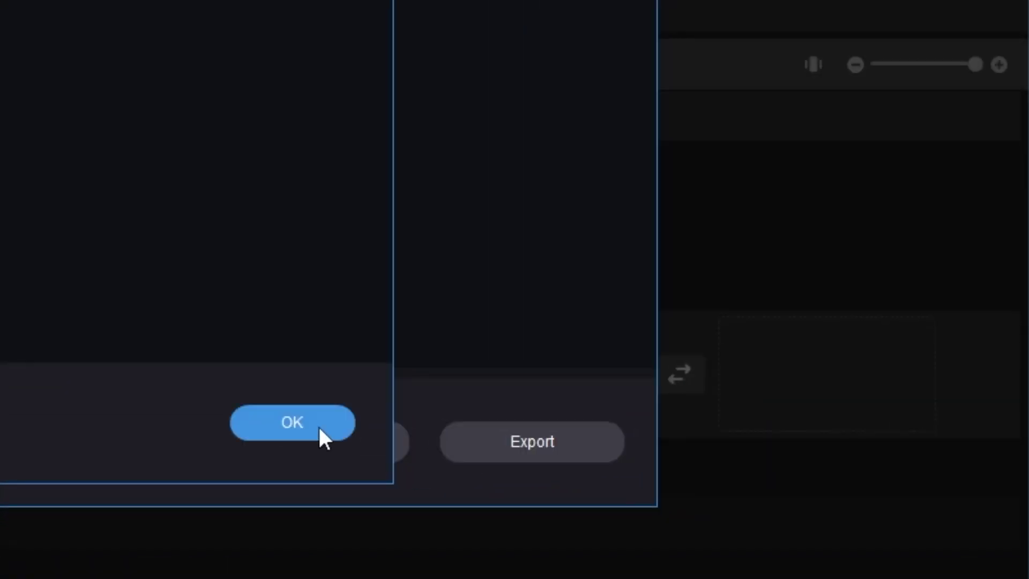
pyautogui.click(730, 495)
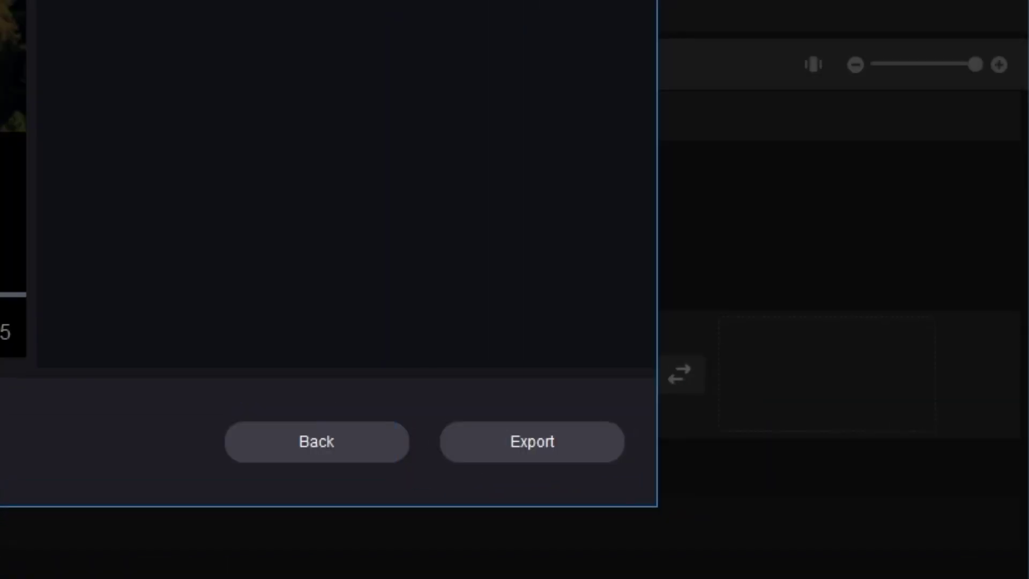
pyautogui.click(582, 443)
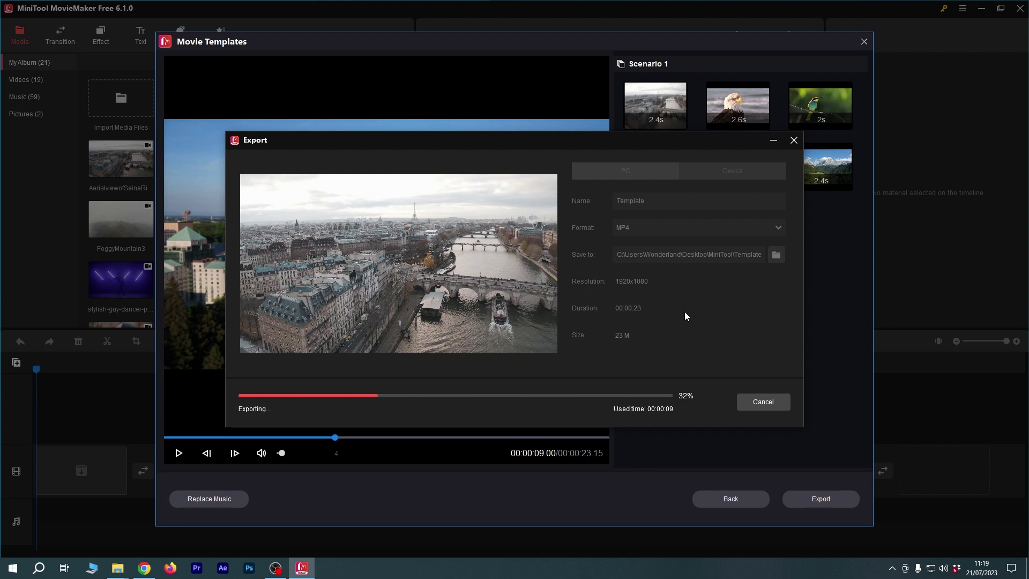
# - Switch to Chrome, dismiss the promotional pop-up, and open the MiniTool MovieMaker pricing page
pyautogui.click(144, 567)
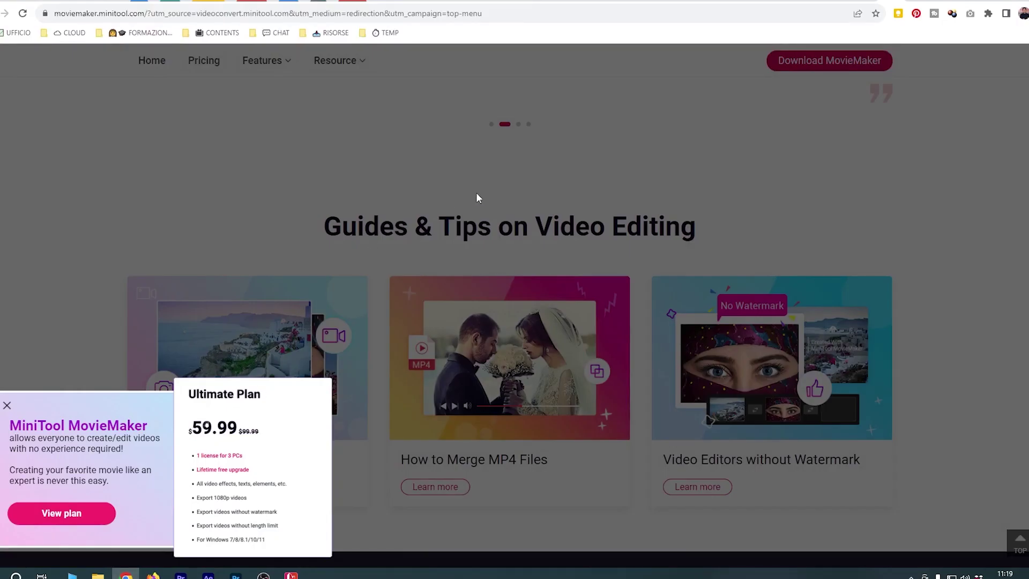
pyautogui.click(7, 405)
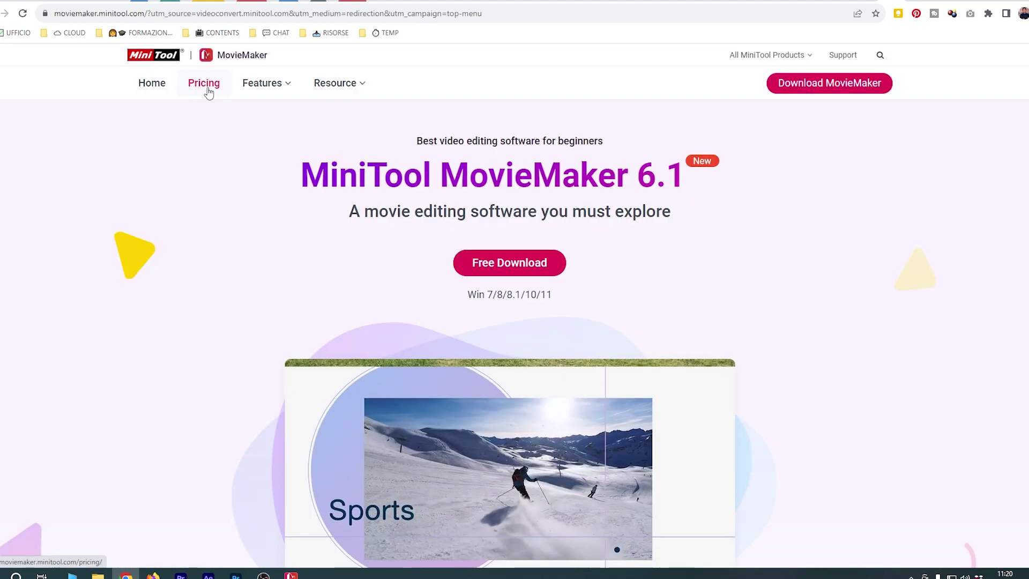
pyautogui.click(208, 92)
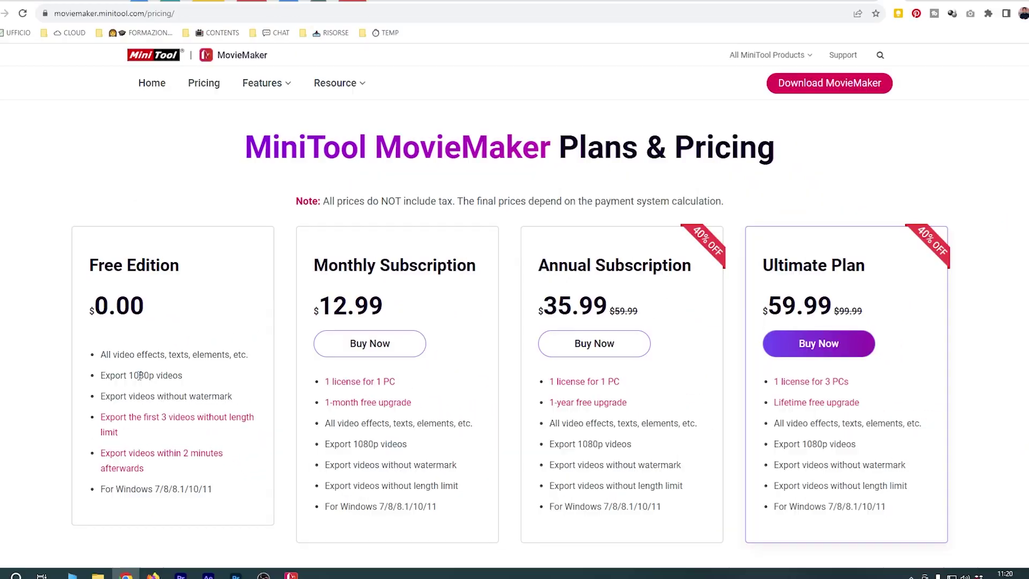
# - Examine the Free Edition's export resolution and video length limits, closing the media player that plays the exported template movie
pyautogui.tripleClick(142, 375)
pyautogui.click(188, 374)
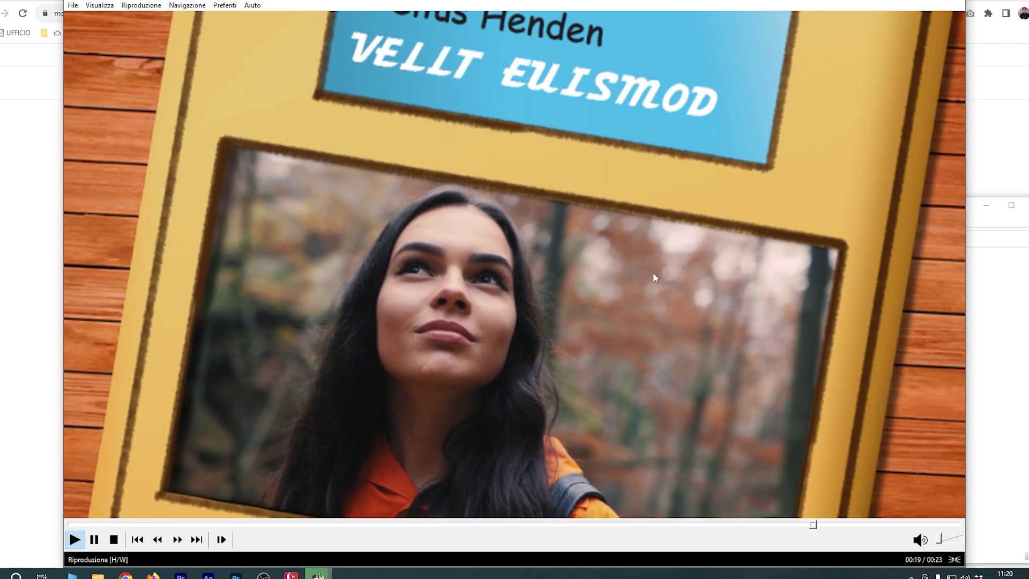
pyautogui.hotkey('alt', 'F4')
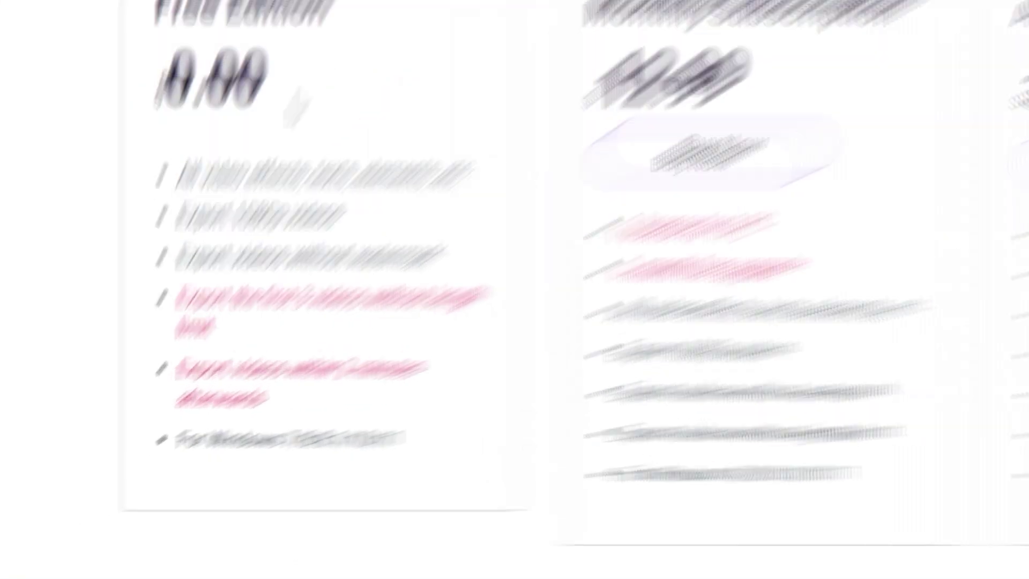
pyautogui.moveTo(211, 252); pyautogui.dragTo(262, 289)
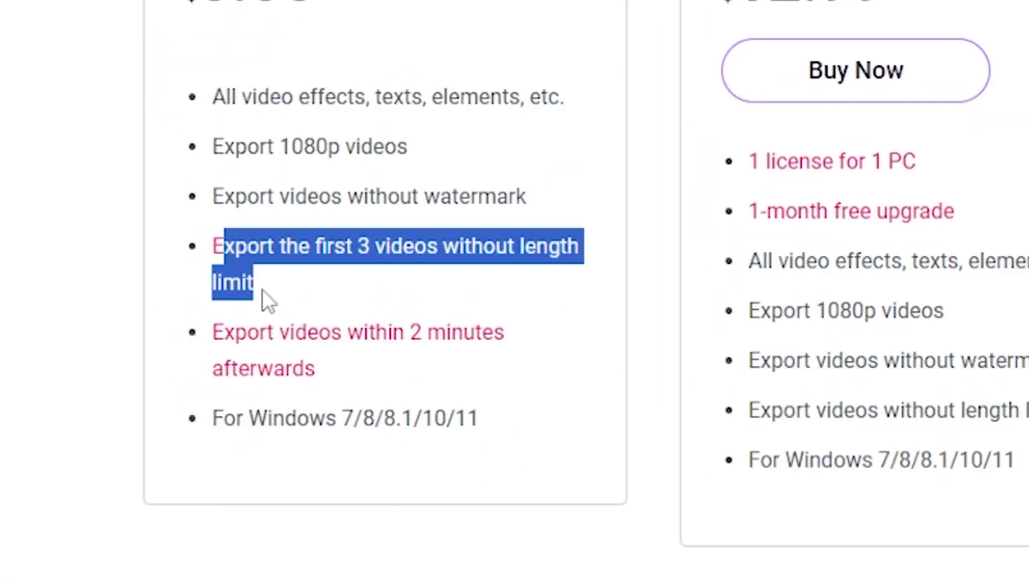
pyautogui.click(356, 289)
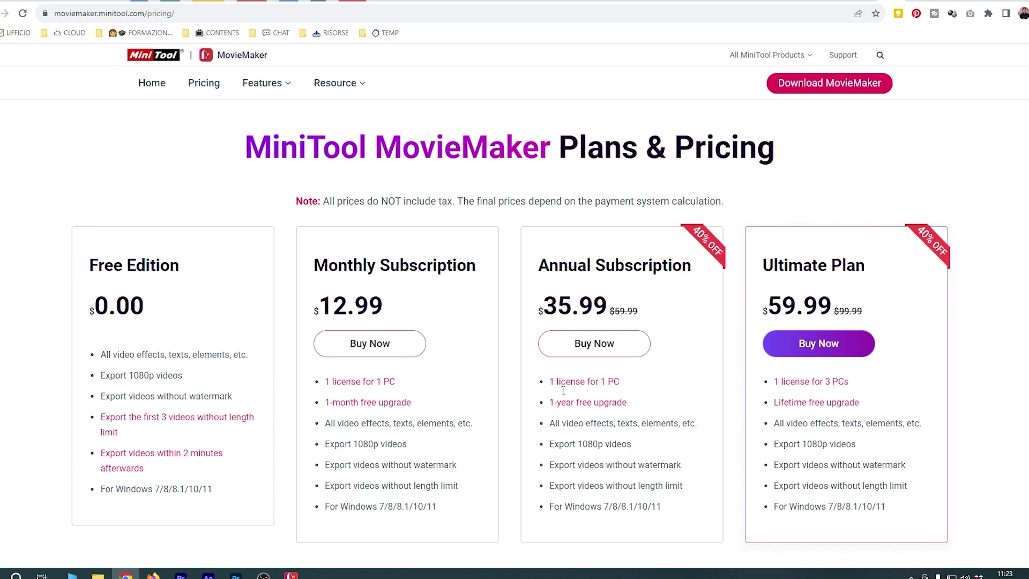
# - Examine the upgrade terms of the Annual Subscription
pyautogui.moveTo(553, 402); pyautogui.dragTo(632, 405)
pyautogui.click(616, 413)
pyautogui.tripleClick(608, 401)
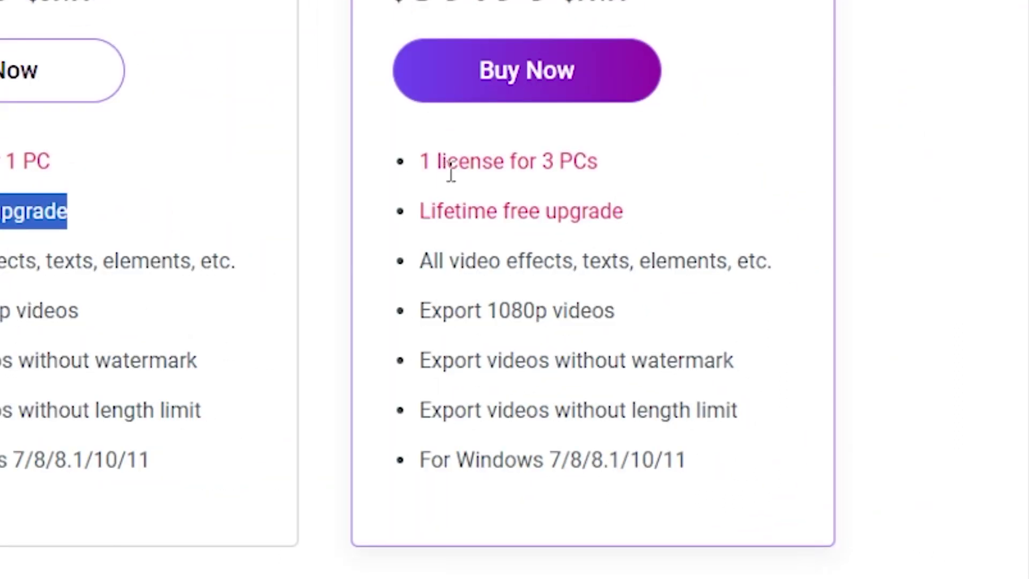
# - Examine the Ultimate Plan's license and upgrade terms, and look over the rest of the pricing page
pyautogui.moveTo(598, 160); pyautogui.dragTo(407, 172)
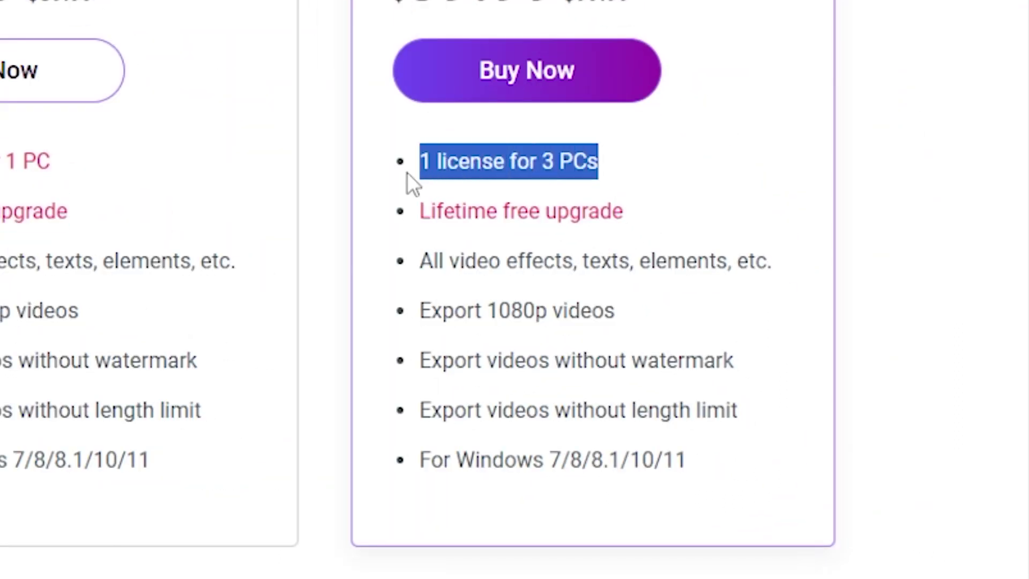
pyautogui.click(507, 206)
pyautogui.tripleClick(508, 217)
pyautogui.click(525, 304)
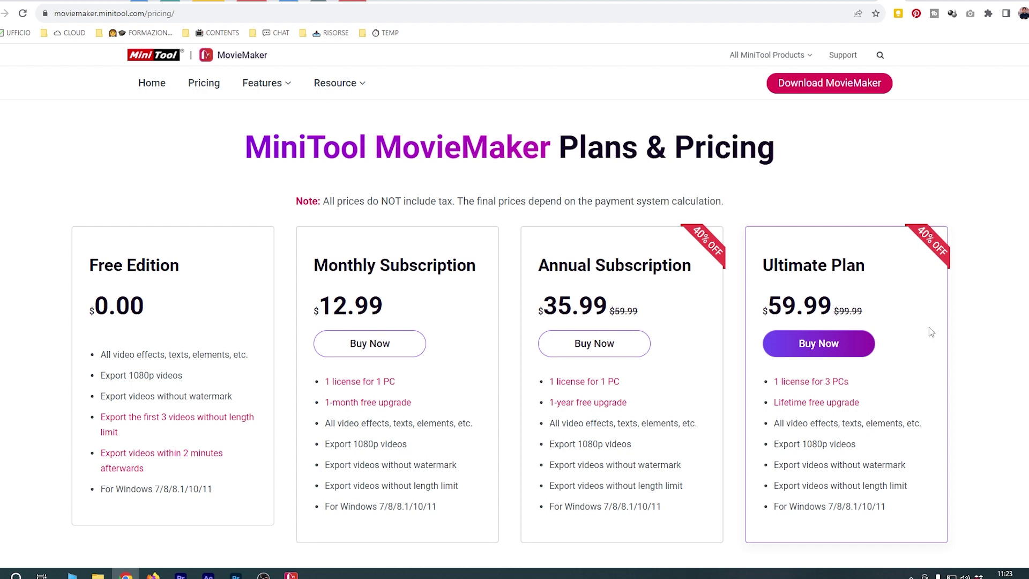
pyautogui.tripleClick(793, 403)
pyautogui.click(838, 429)
pyautogui.scroll(-9, 356, 420)
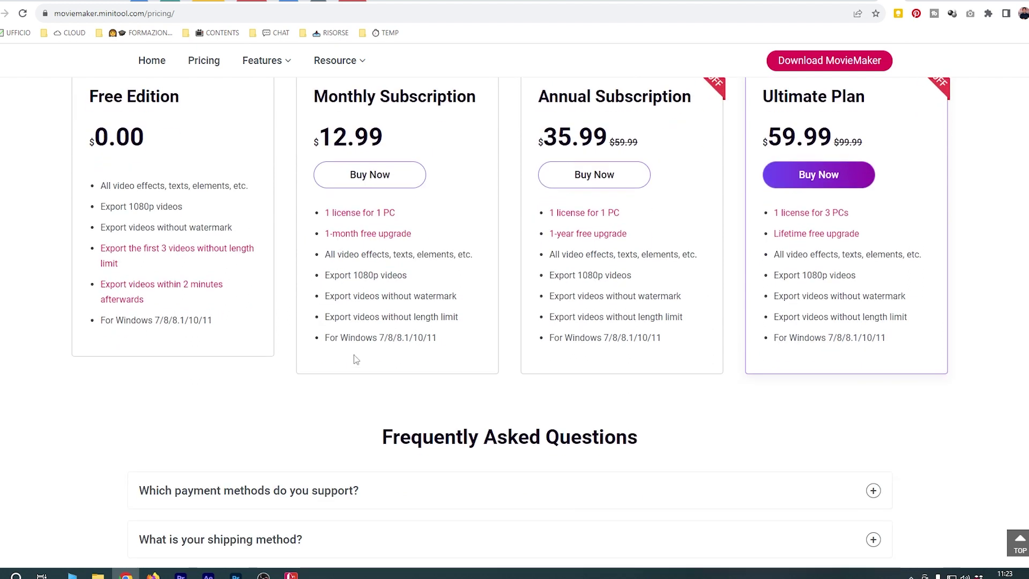
pyautogui.scroll(9, 330, 341)
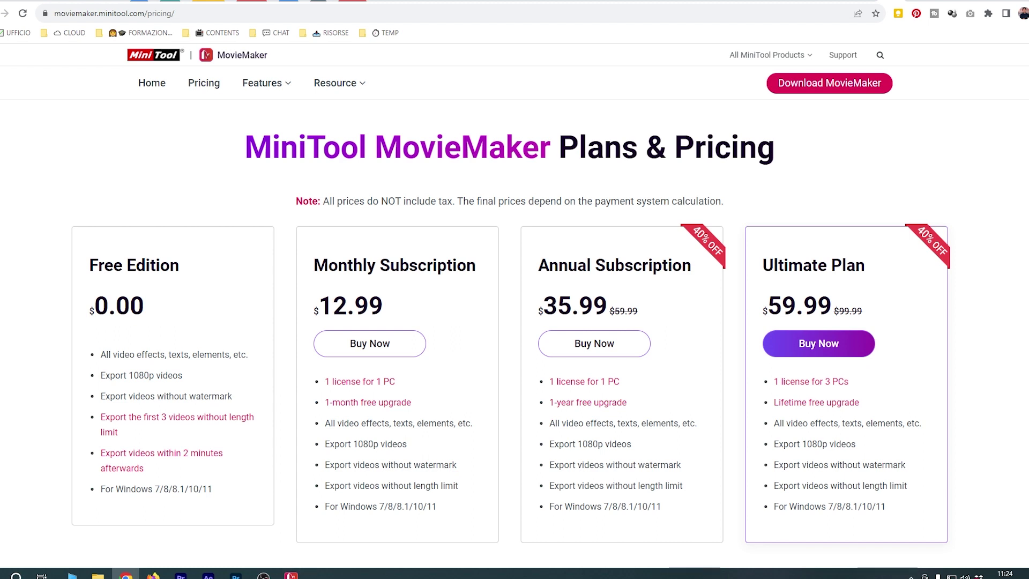
# - Switch back to MiniTool MovieMaker and dismiss the export completion message
pyautogui.moveTo(291, 574)
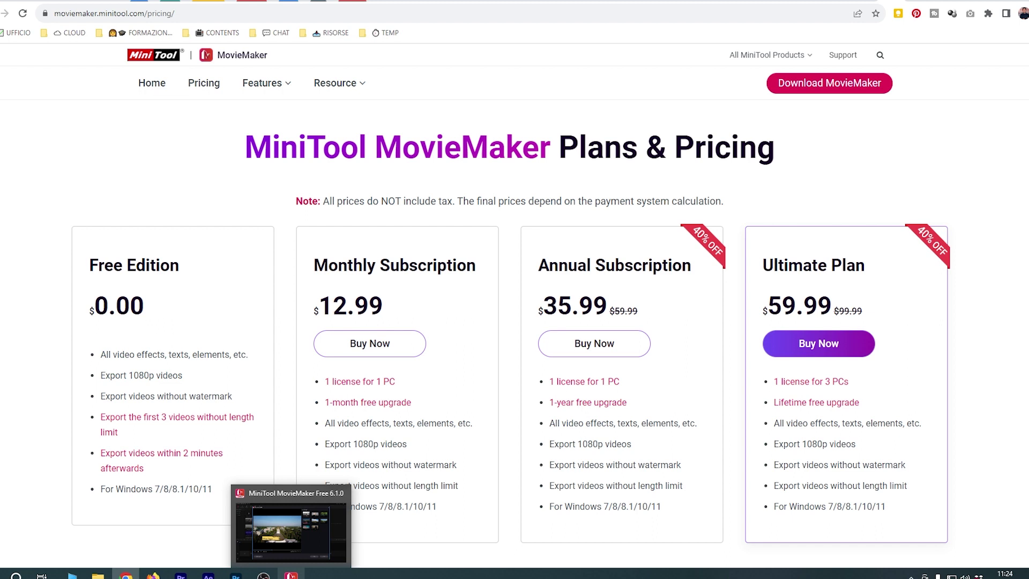
pyautogui.click(317, 552)
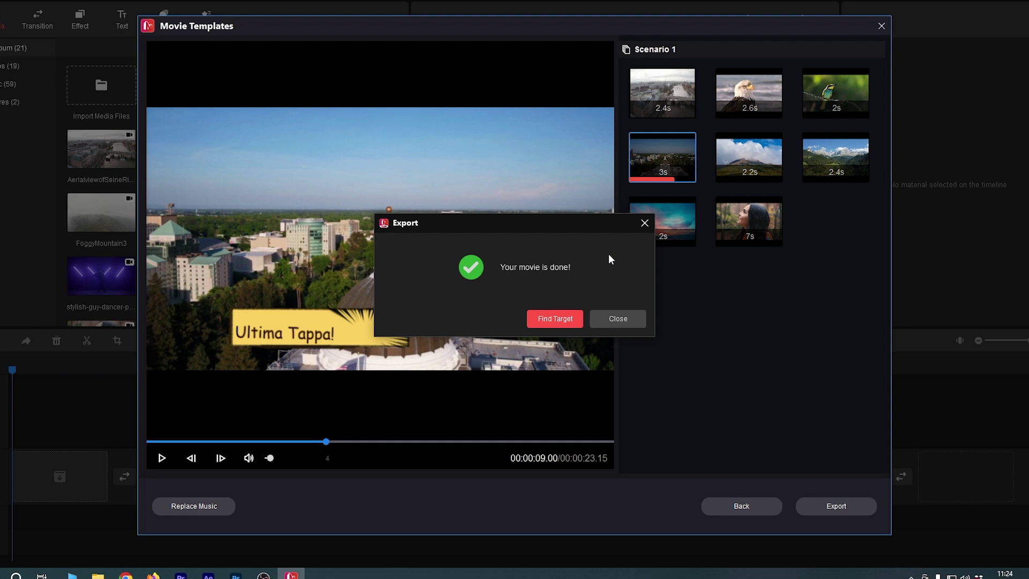
pyautogui.click(644, 223)
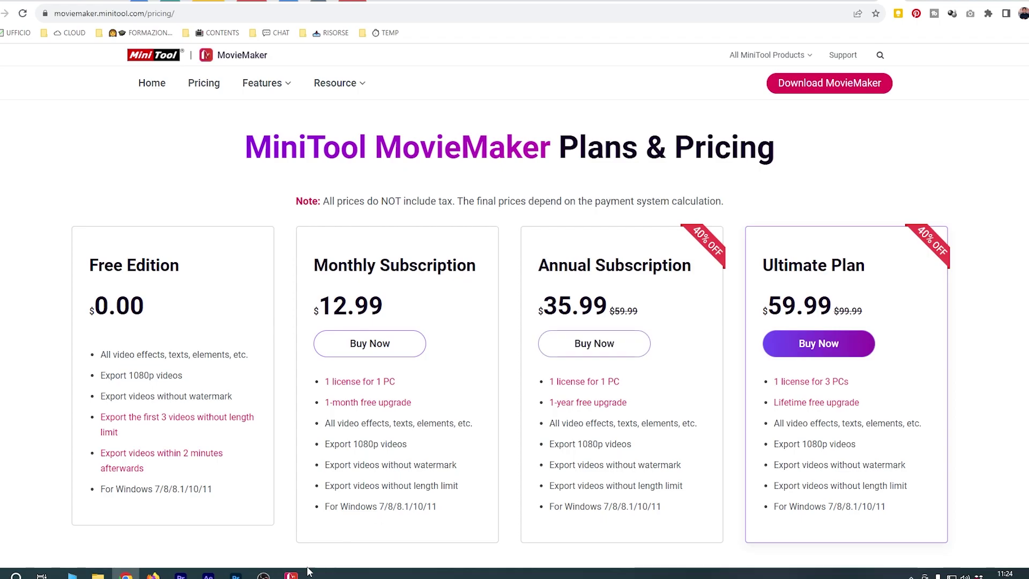
# - Return to MiniTool MovieMaker, try to close the movie templates window, and dismiss the save prompt
pyautogui.click(292, 574)
pyautogui.click(881, 25)
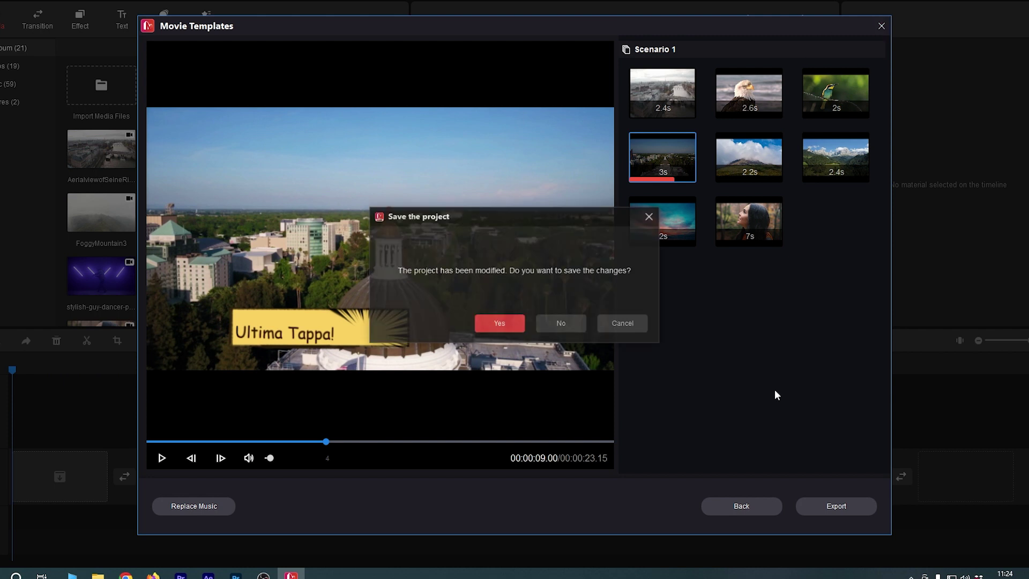
pyautogui.click(650, 215)
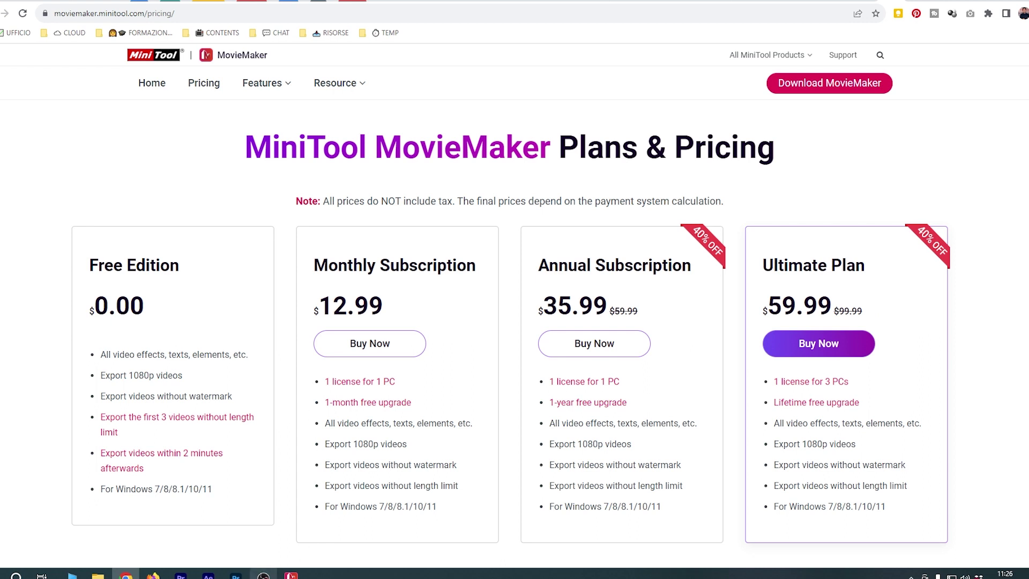
pyautogui.click(273, 573)
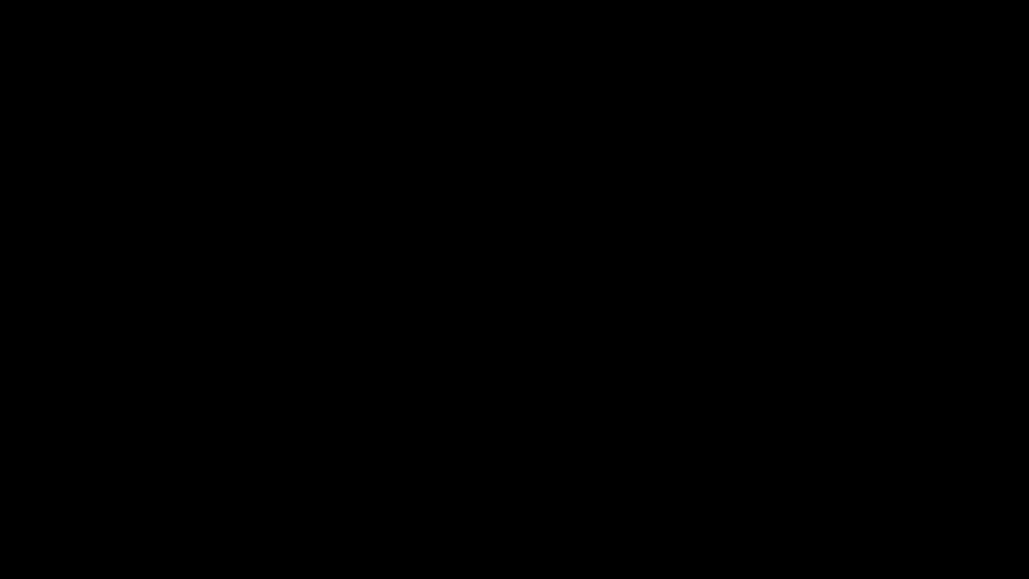